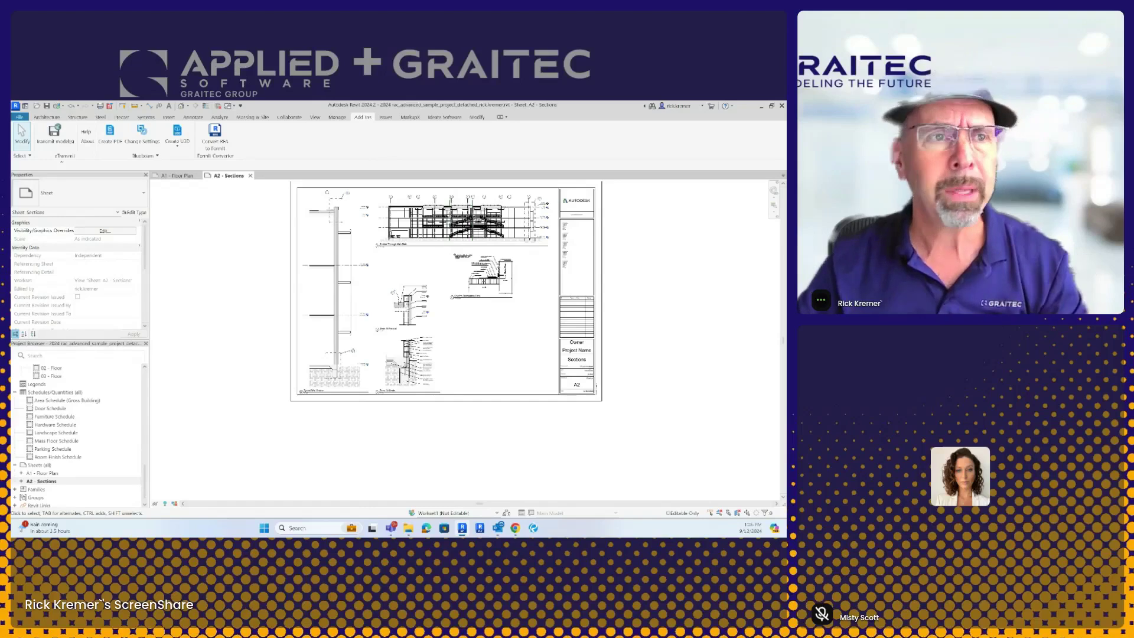
{"action": "left_click", "coordinate": [19, 117]}
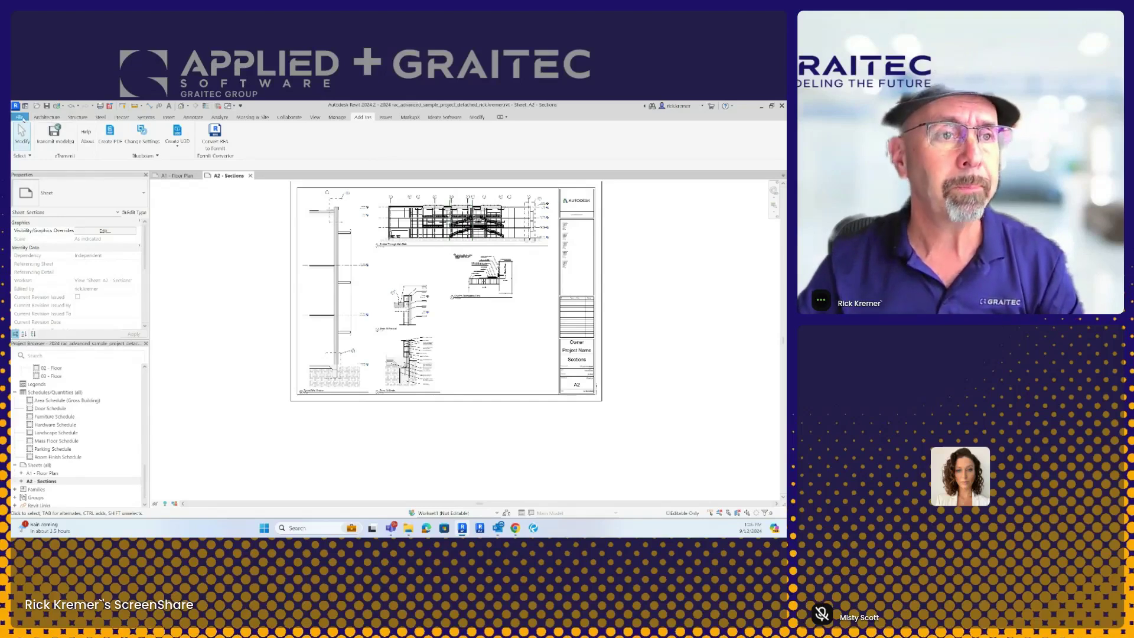
{"action": "left_click", "coordinate": [366, 118]}
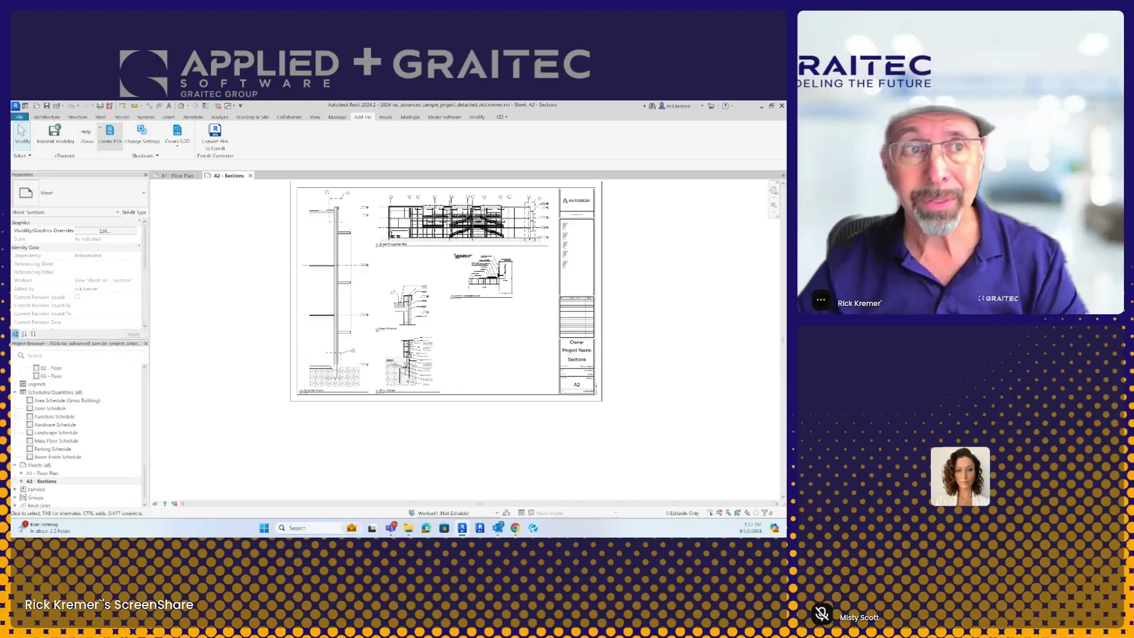
{"action": "left_click", "coordinate": [26, 116]}
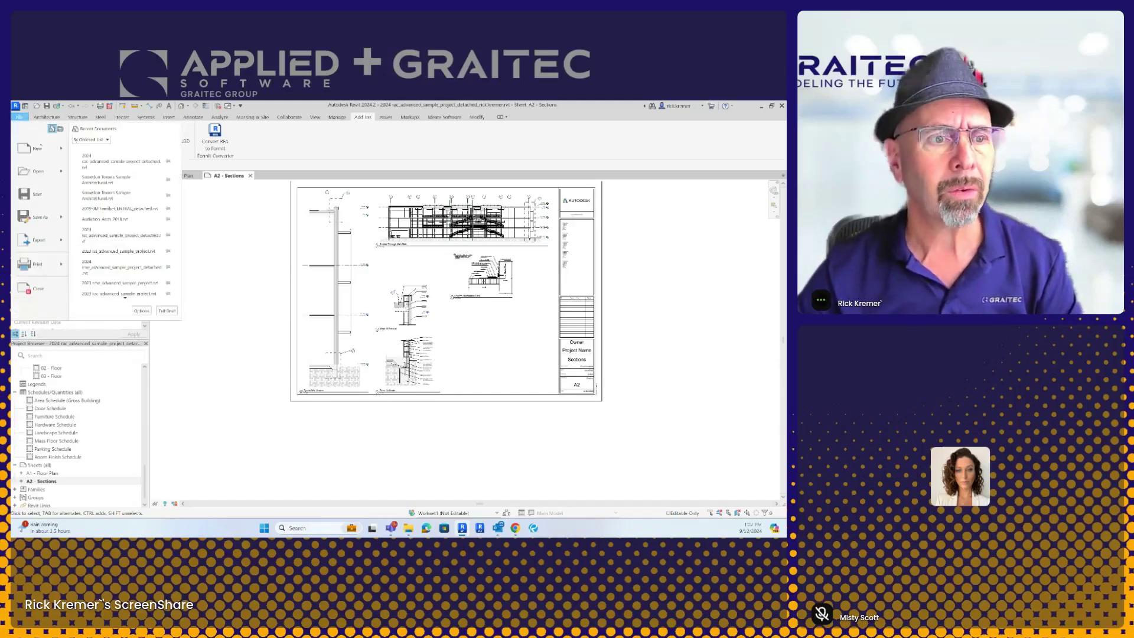
{"action": "mouse_move", "coordinate": [65, 269]}
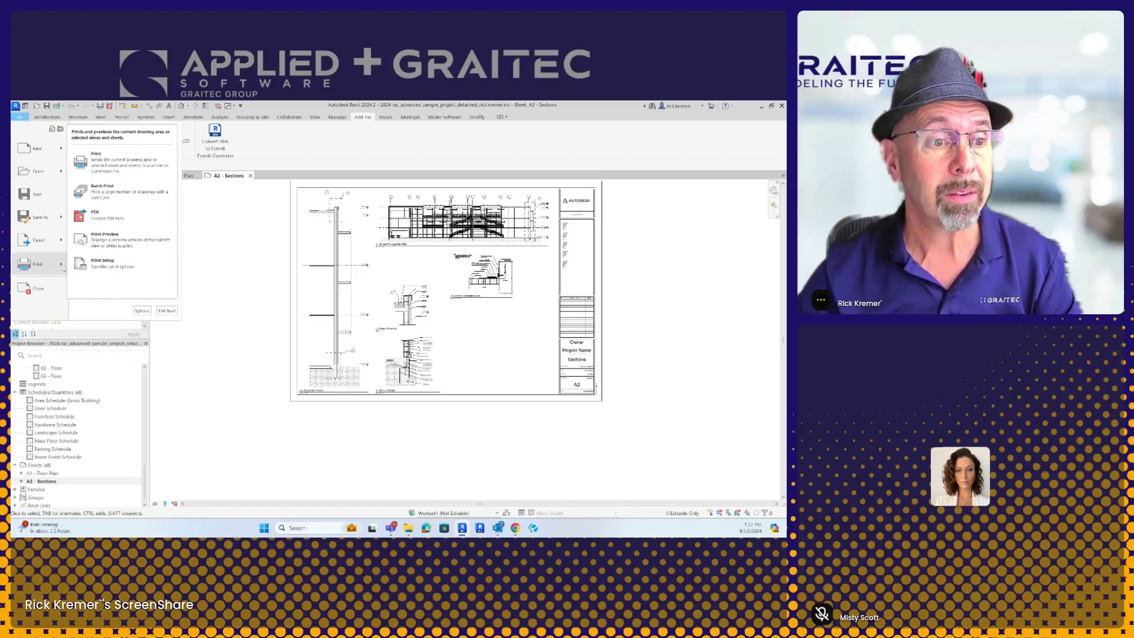
{"action": "mouse_move", "coordinate": [47, 240]}
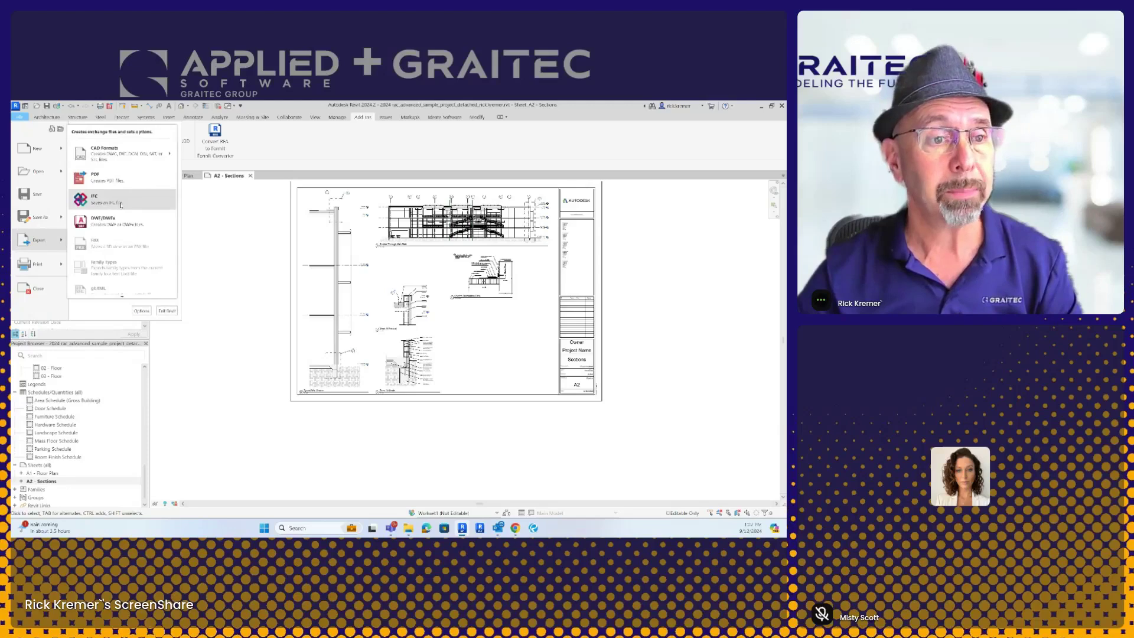
{"action": "left_click", "coordinate": [121, 204]}
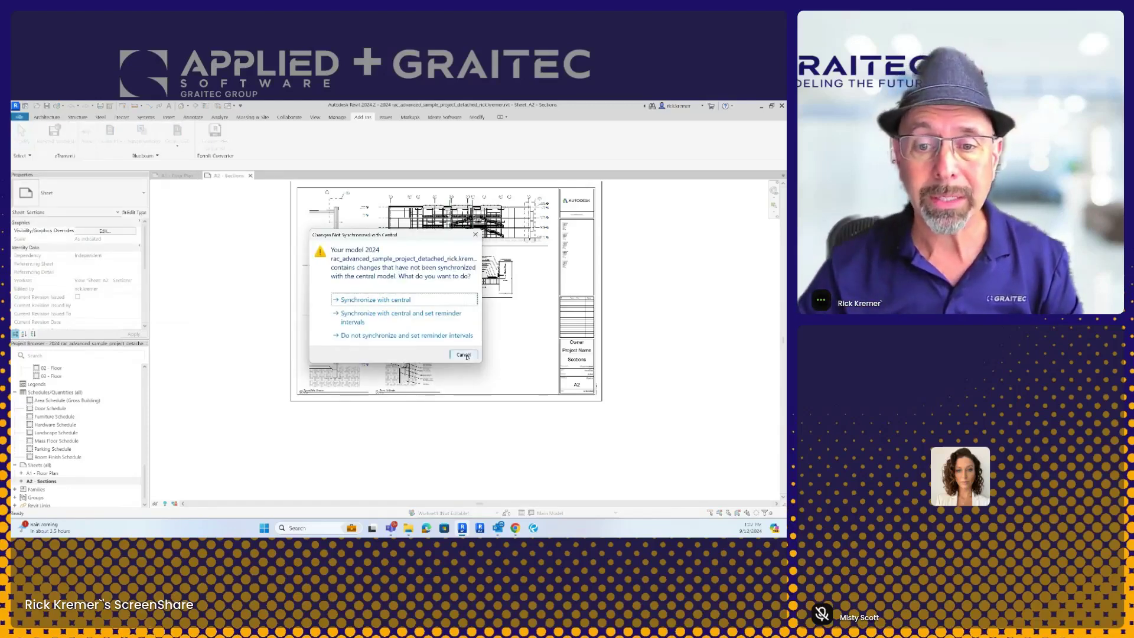
{"action": "left_click", "coordinate": [463, 355]}
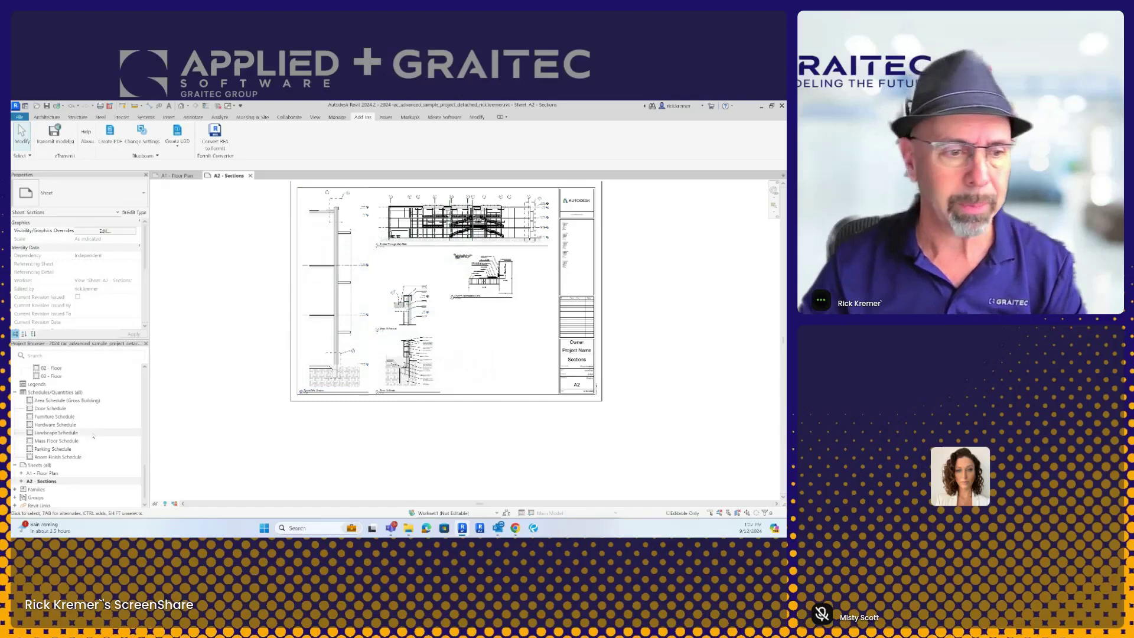
Step: Open sheet A1 - Floor Plan and activate its floor plan viewport
{"action": "left_click", "coordinate": [175, 176]}
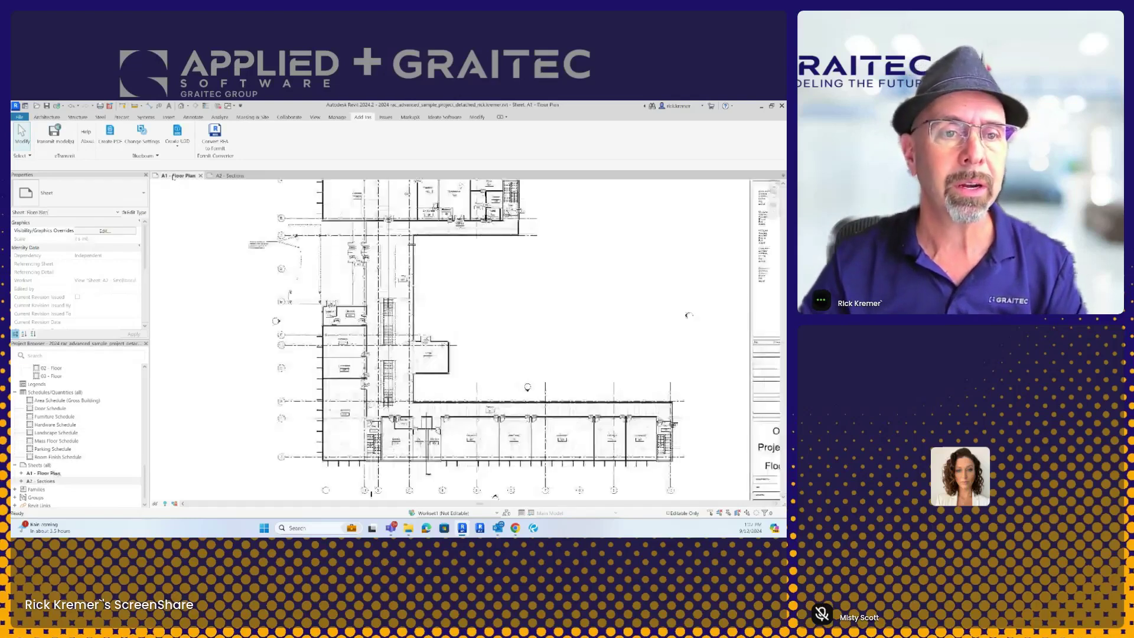
{"action": "scroll", "coordinate": [542, 338], "scroll_direction": "down", "scroll_amount": 3}
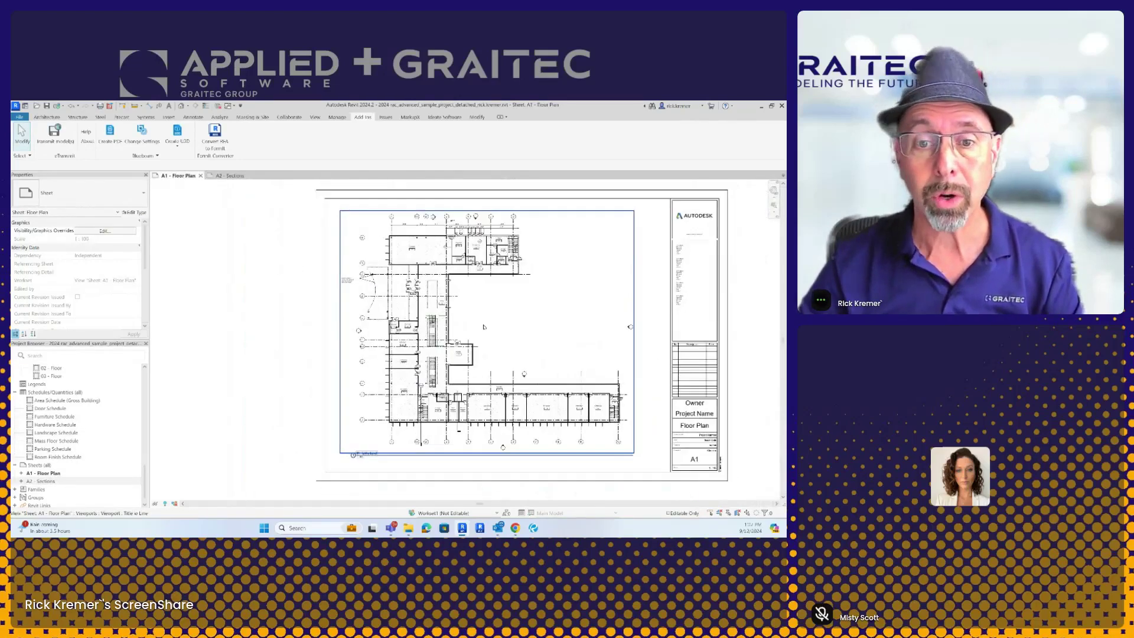
{"action": "scroll", "coordinate": [483, 327], "scroll_direction": "up", "scroll_amount": 2}
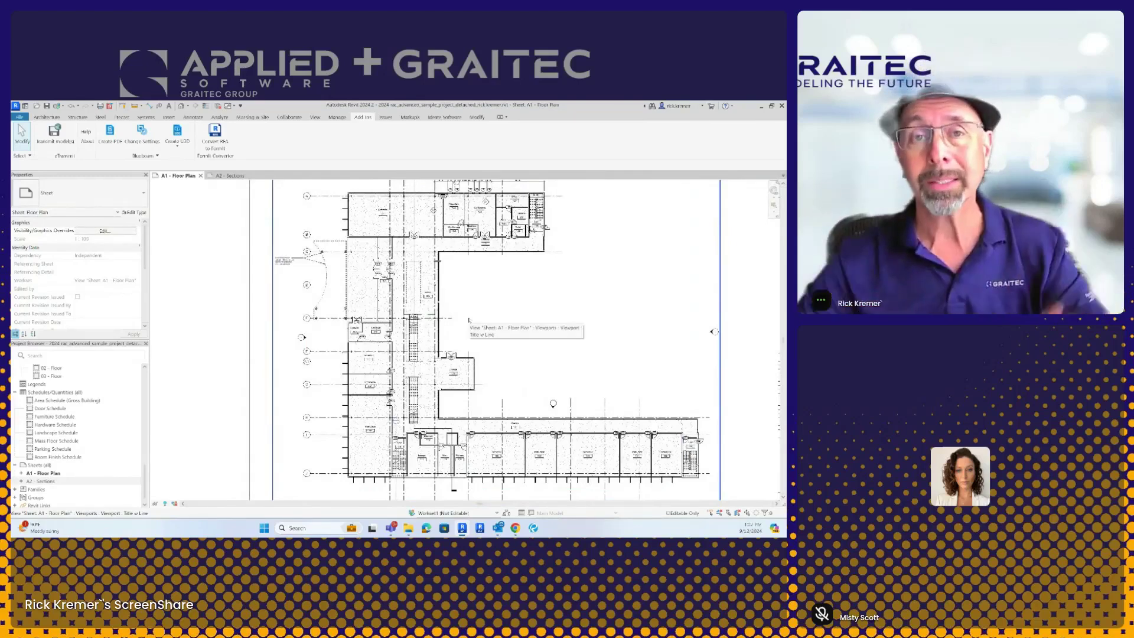
{"action": "double_click", "coordinate": [301, 337]}
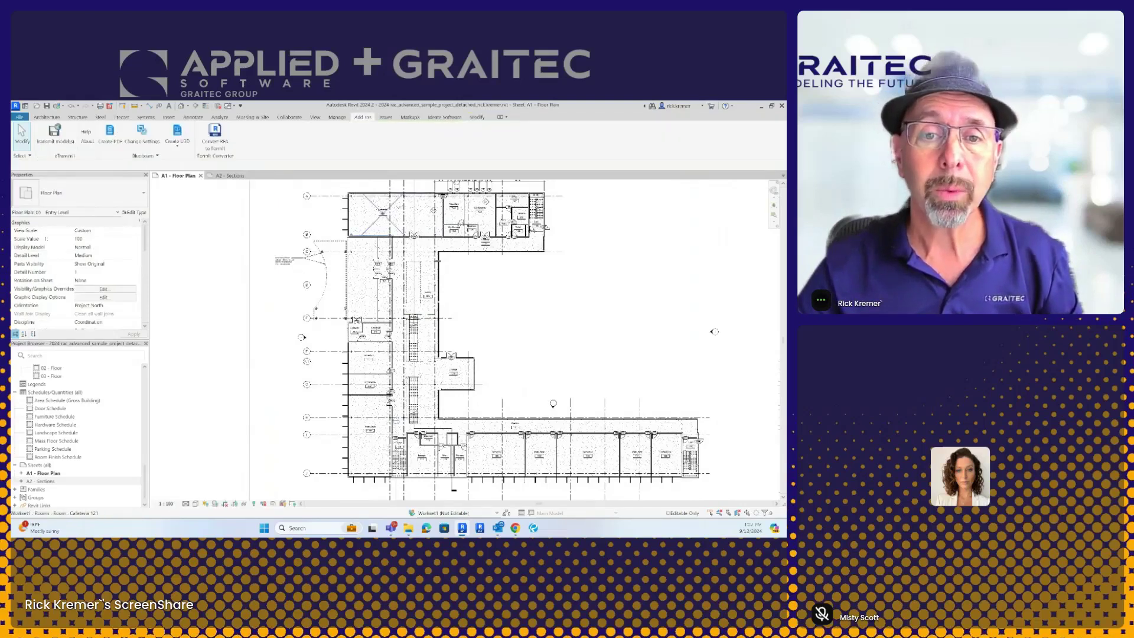
Step: Select the Cafeteria room in the floor plan to examine its extents and properties, and clear the selection
{"action": "left_click", "coordinate": [398, 205]}
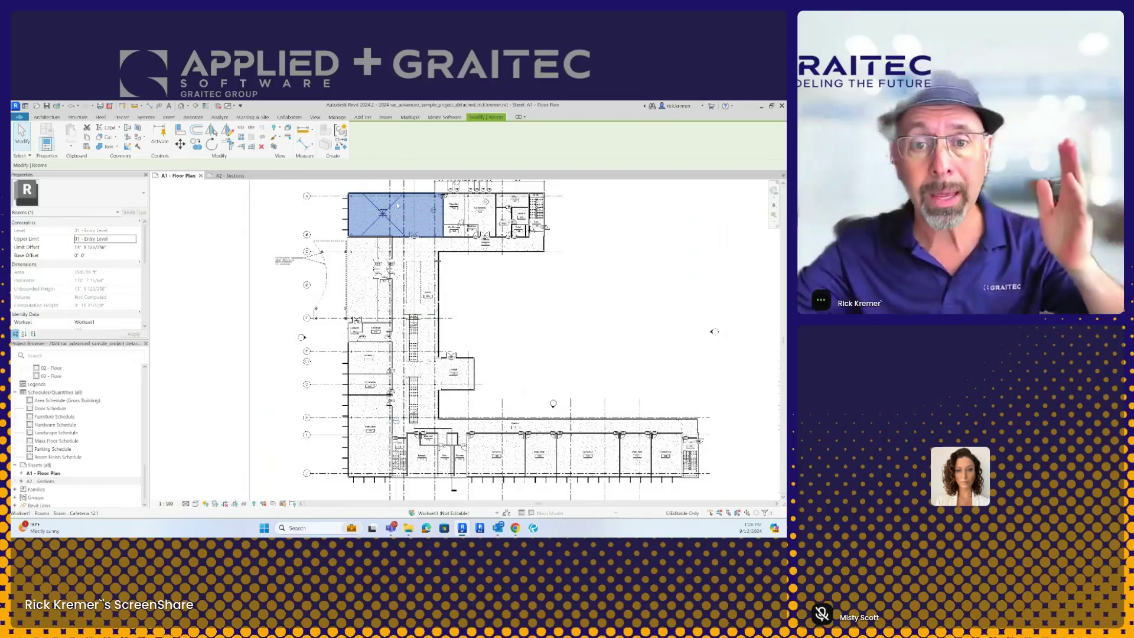
{"action": "key", "text": "Escape"}
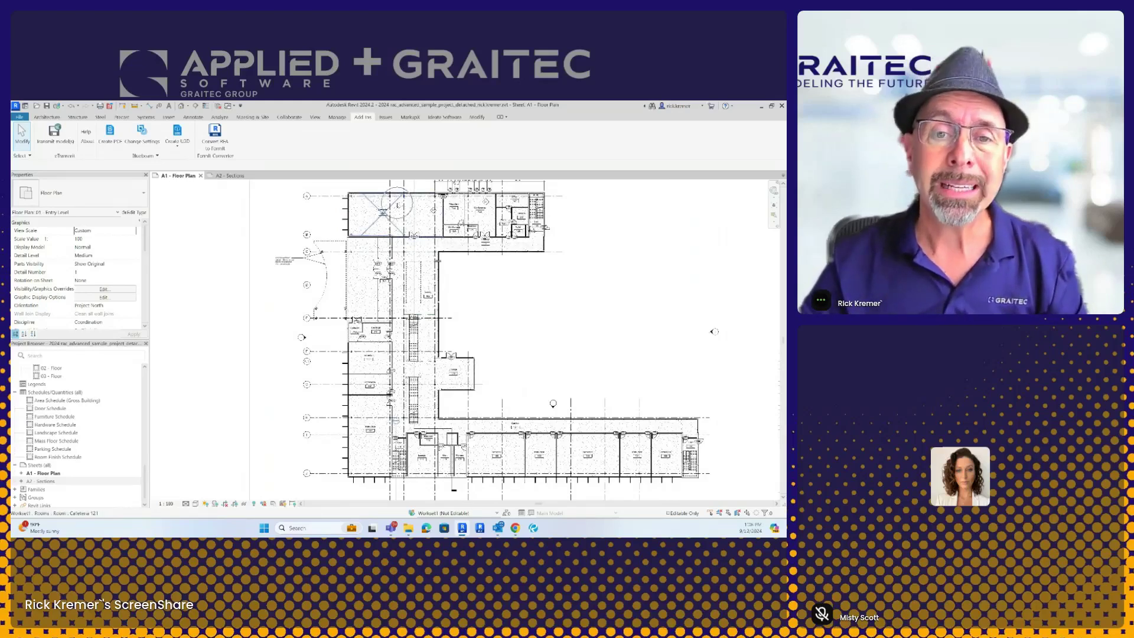
{"action": "left_click", "coordinate": [397, 205]}
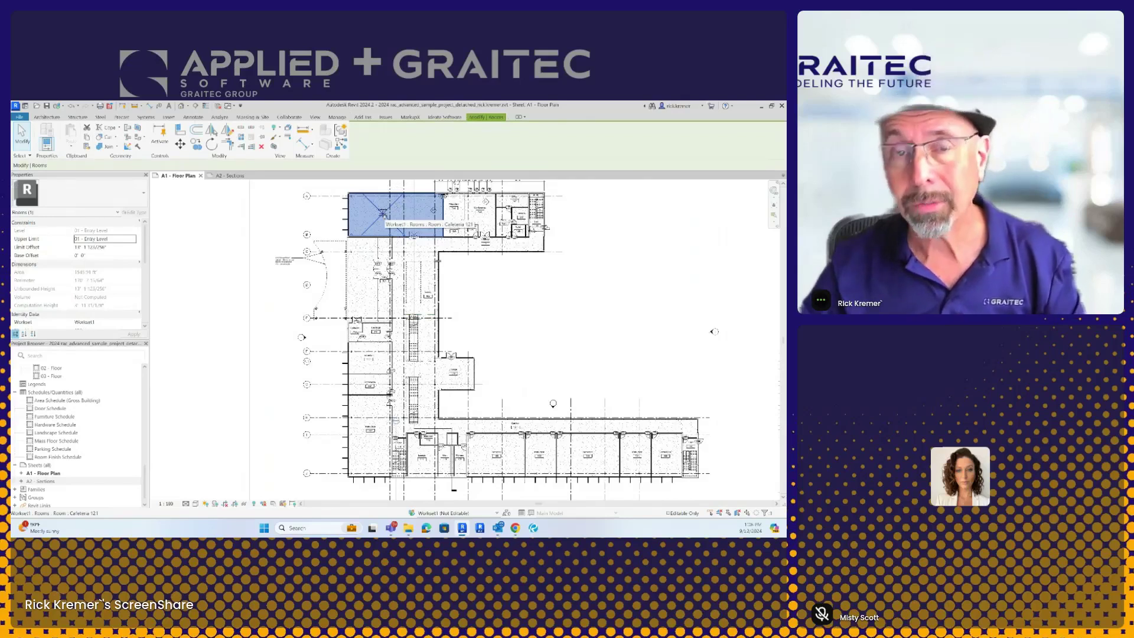
{"action": "key", "text": "Escape"}
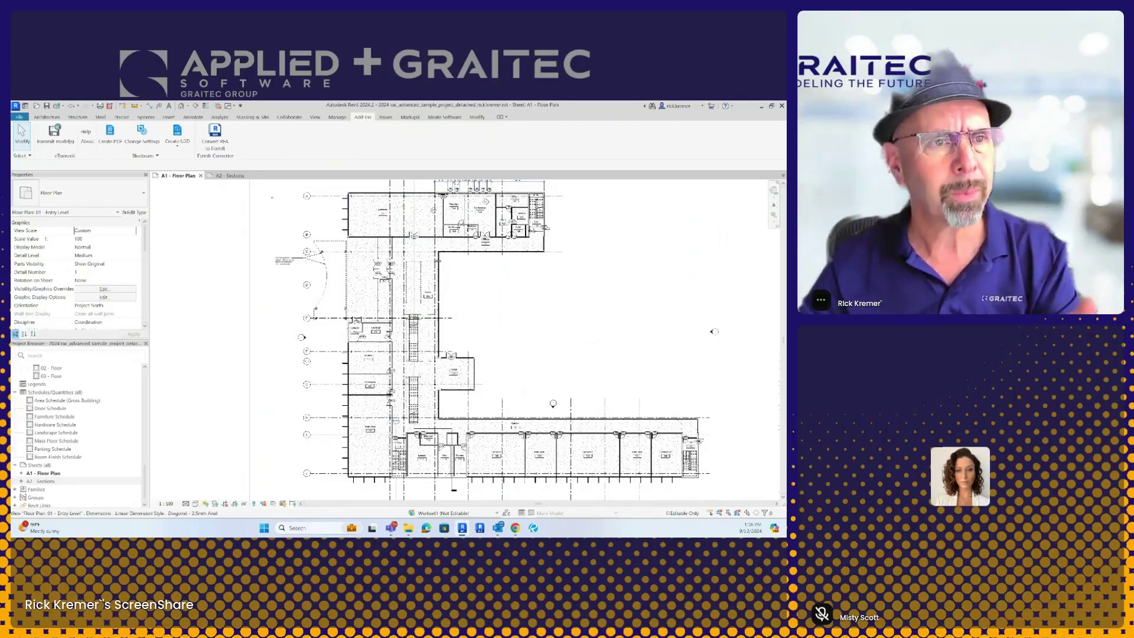
Step: Export the current A1 sheet to PDF with the file name "export from Revu-boring"
{"action": "left_click", "coordinate": [19, 116]}
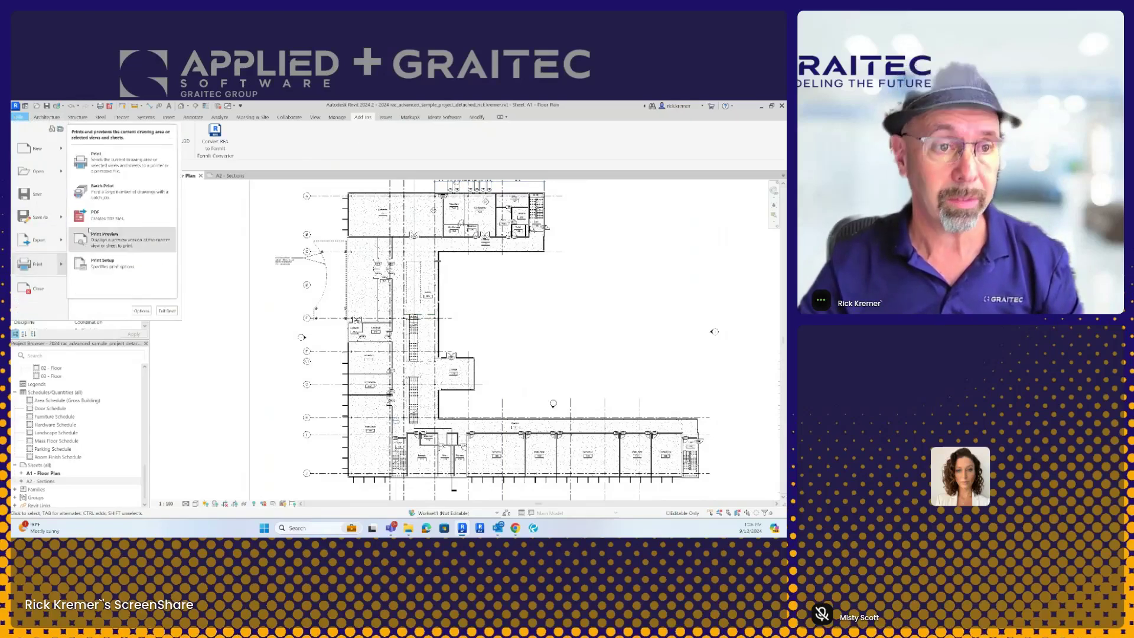
{"action": "left_click", "coordinate": [95, 214]}
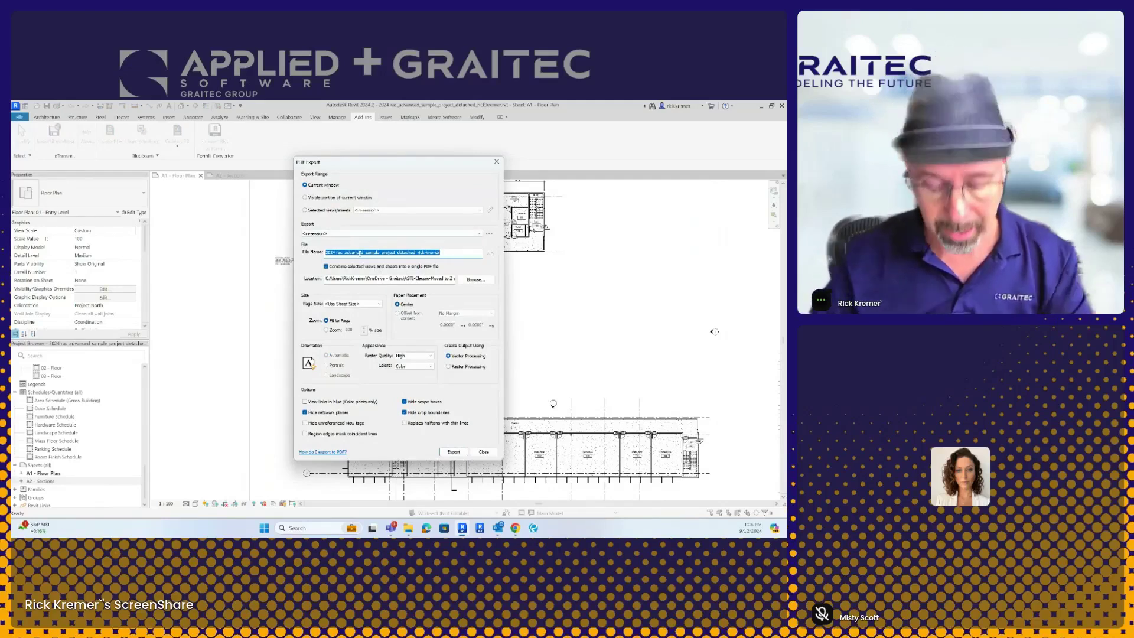
{"action": "type", "text": "export from Rev"}
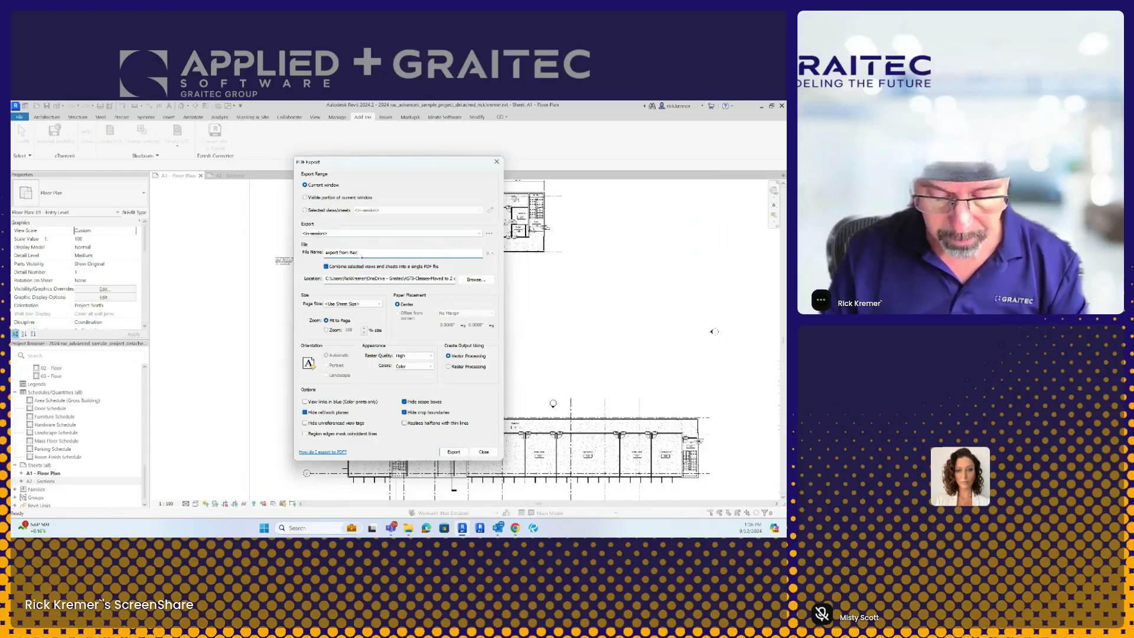
{"action": "type", "text": "u-boring"}
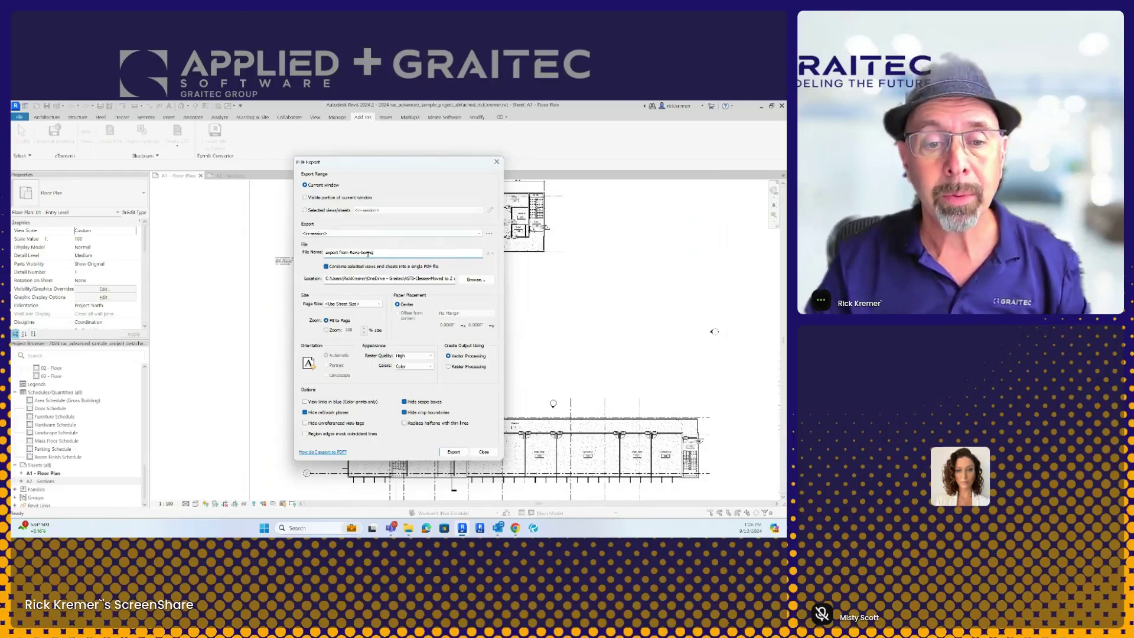
{"action": "left_click", "coordinate": [466, 454]}
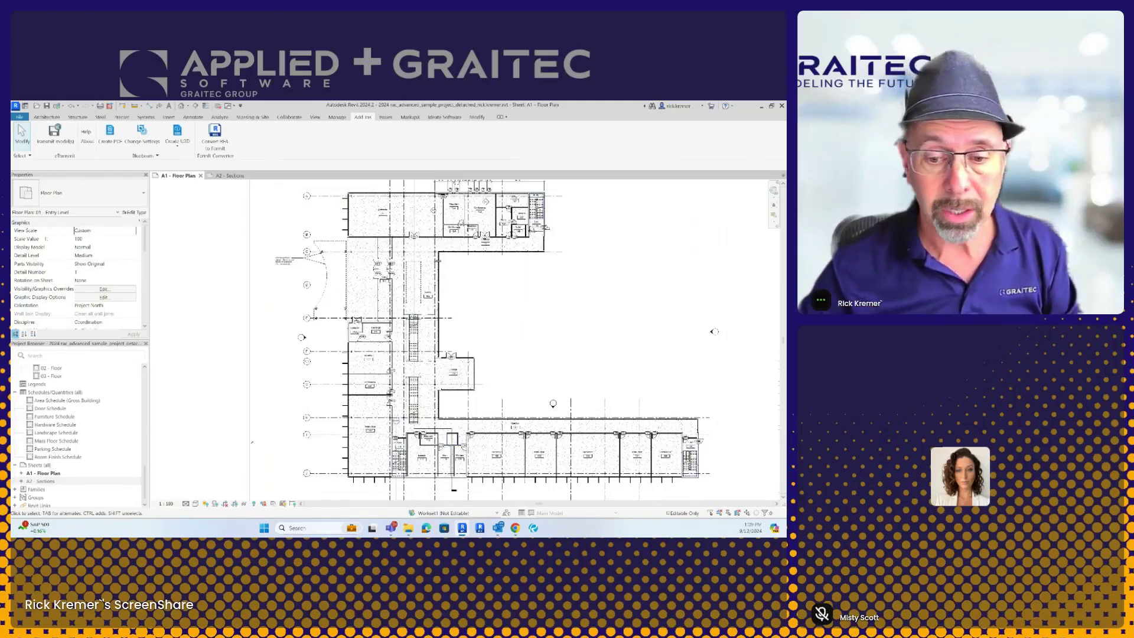
Step: Switch to Bluebeam Revu and open the exported file "export from Revu-boring.pdf"
{"action": "mouse_move", "coordinate": [407, 528]}
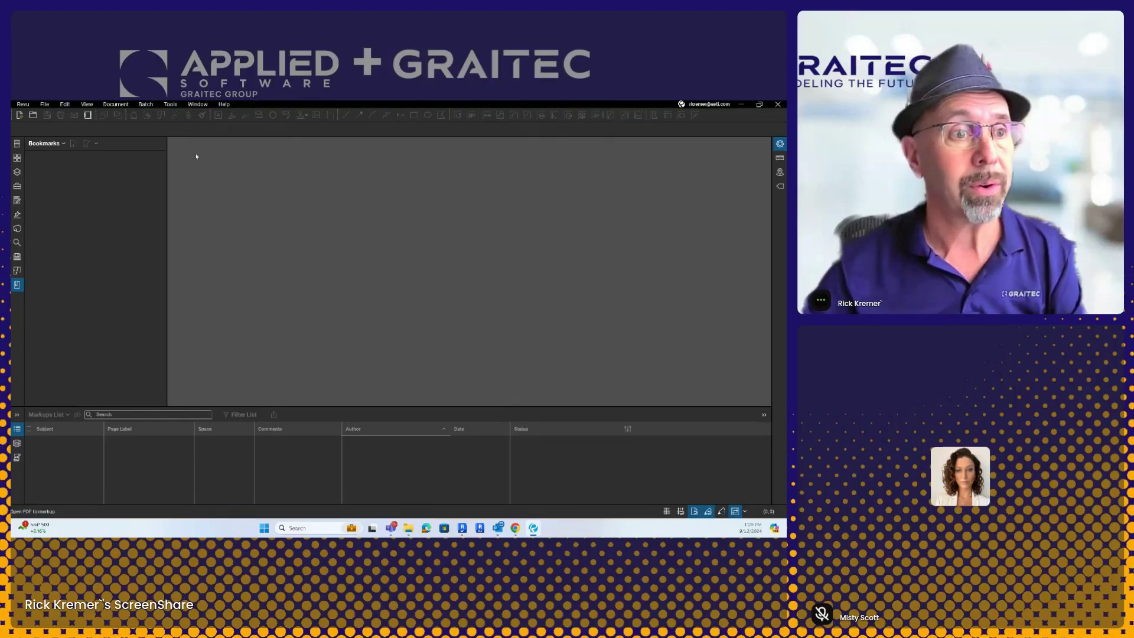
{"action": "left_click", "coordinate": [34, 115]}
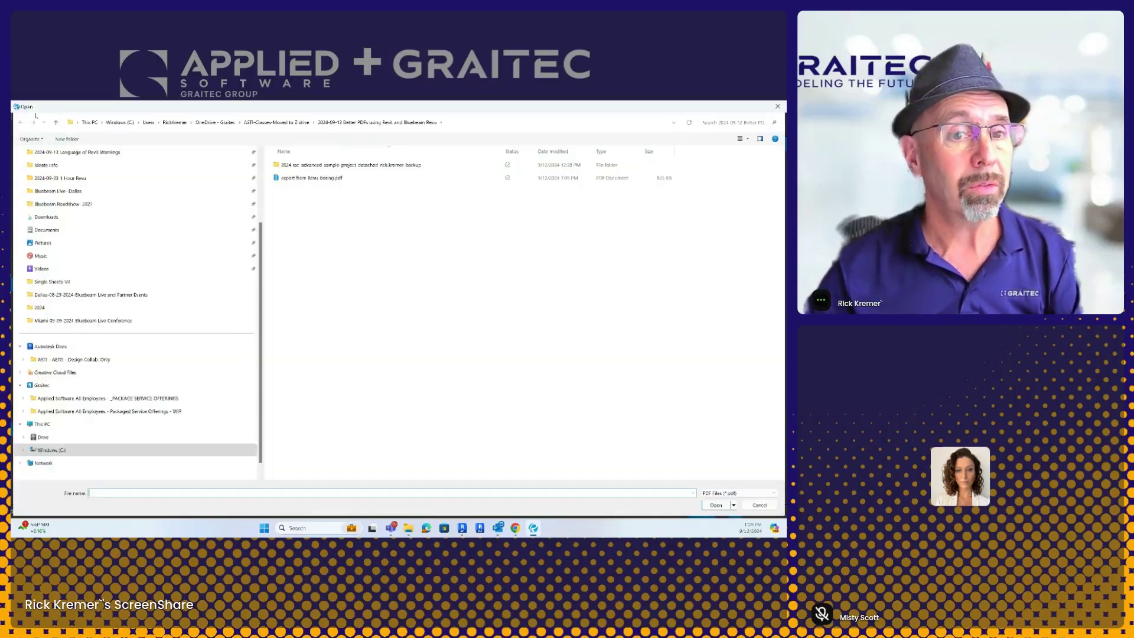
{"action": "left_click", "coordinate": [307, 180]}
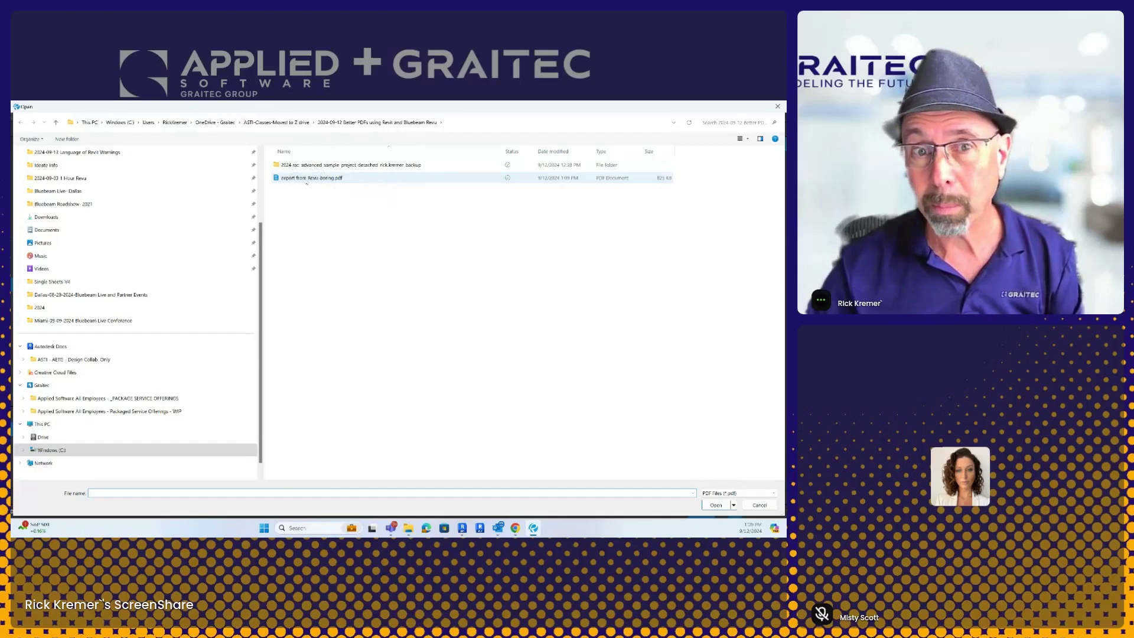
{"action": "double_click", "coordinate": [306, 180]}
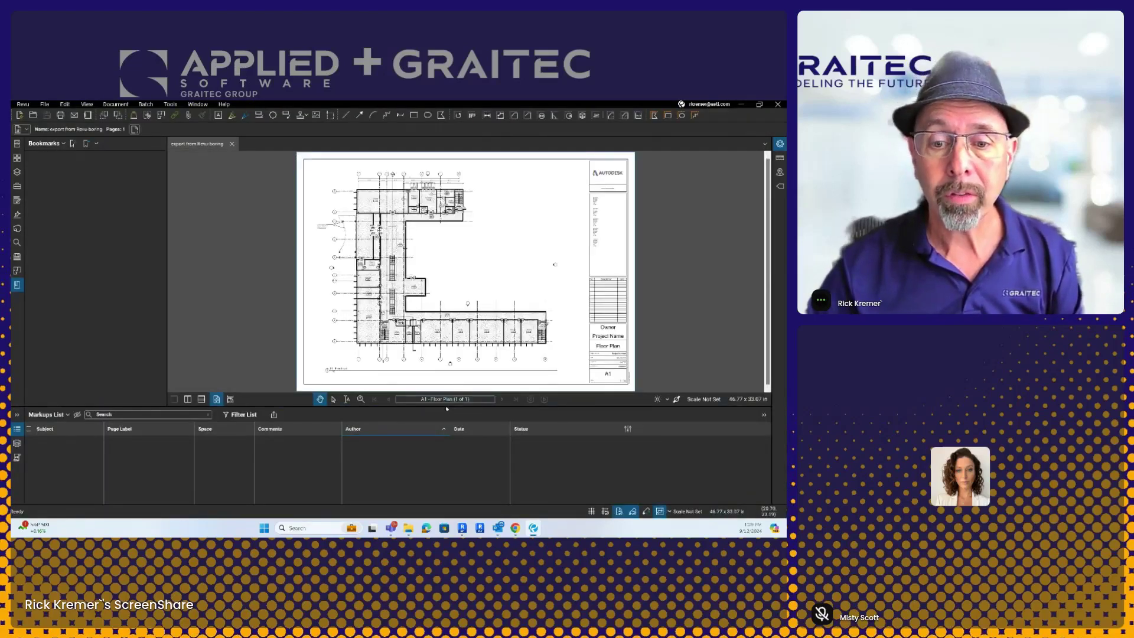
Step: Add a Cloud+ markup inside the Cafeteria room with the comment "need to show furniture"
{"action": "left_click_drag", "start_coordinate": [447, 408], "coordinate": [447, 437]}
{"action": "scroll", "coordinate": [394, 237], "scroll_direction": "up", "scroll_amount": 3}
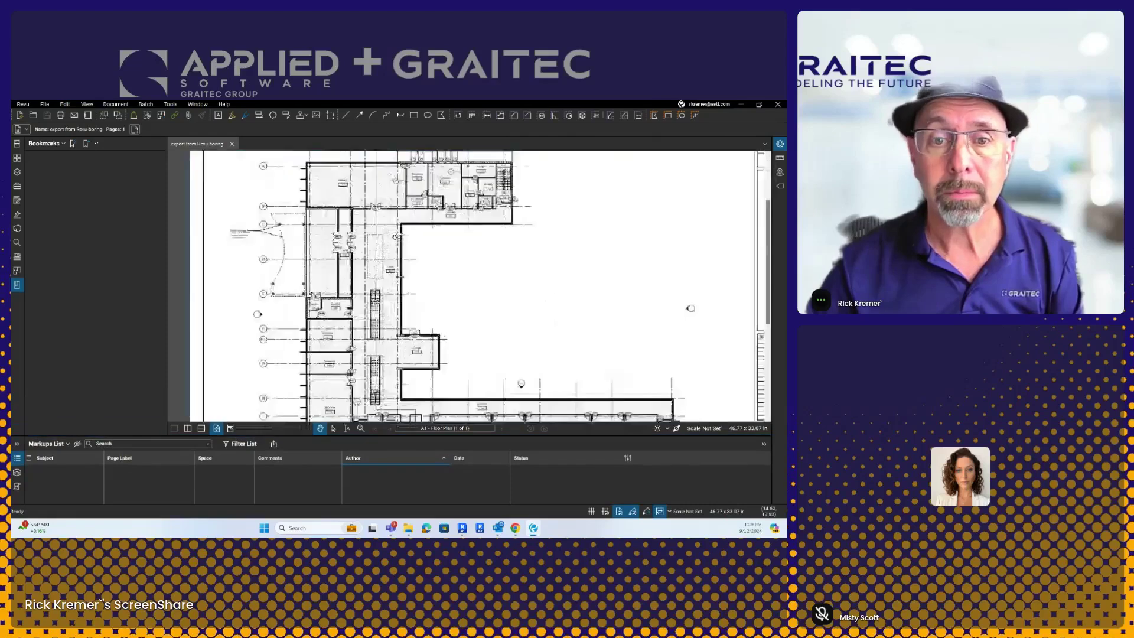
{"action": "left_click_drag", "start_coordinate": [395, 237], "coordinate": [402, 286]}
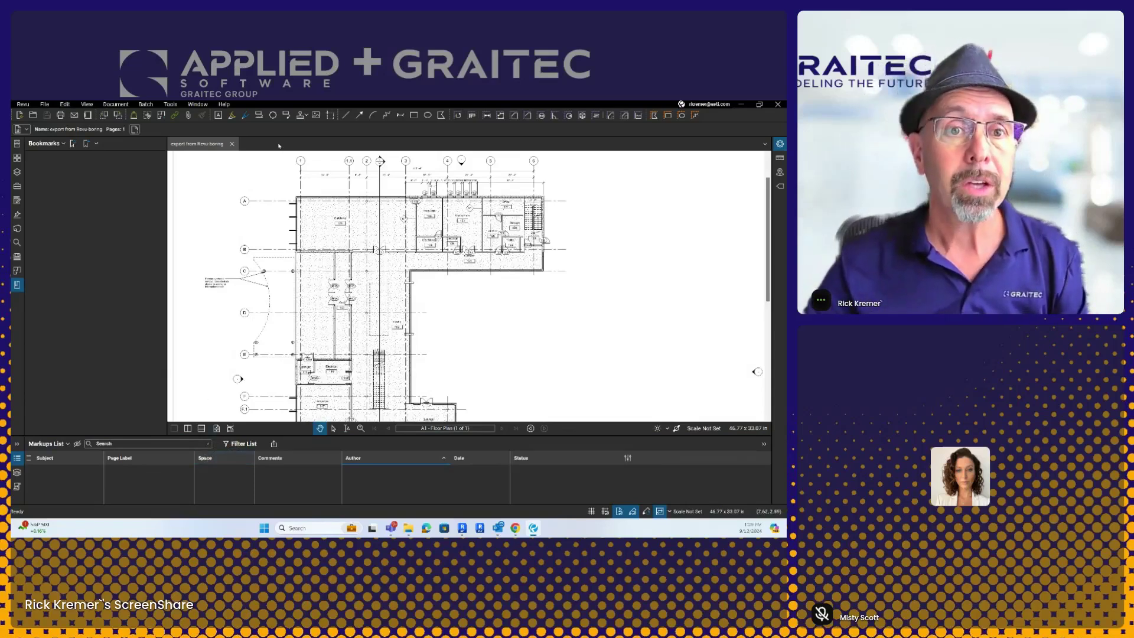
{"action": "left_click", "coordinate": [258, 115]}
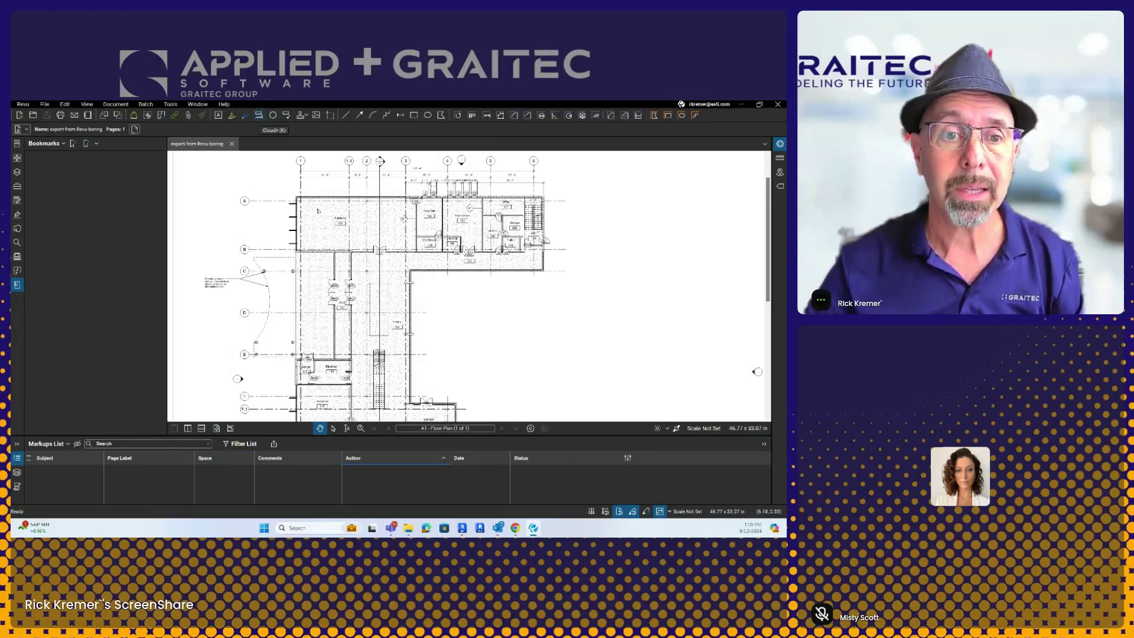
{"action": "left_click_drag", "start_coordinate": [311, 210], "coordinate": [326, 229]}
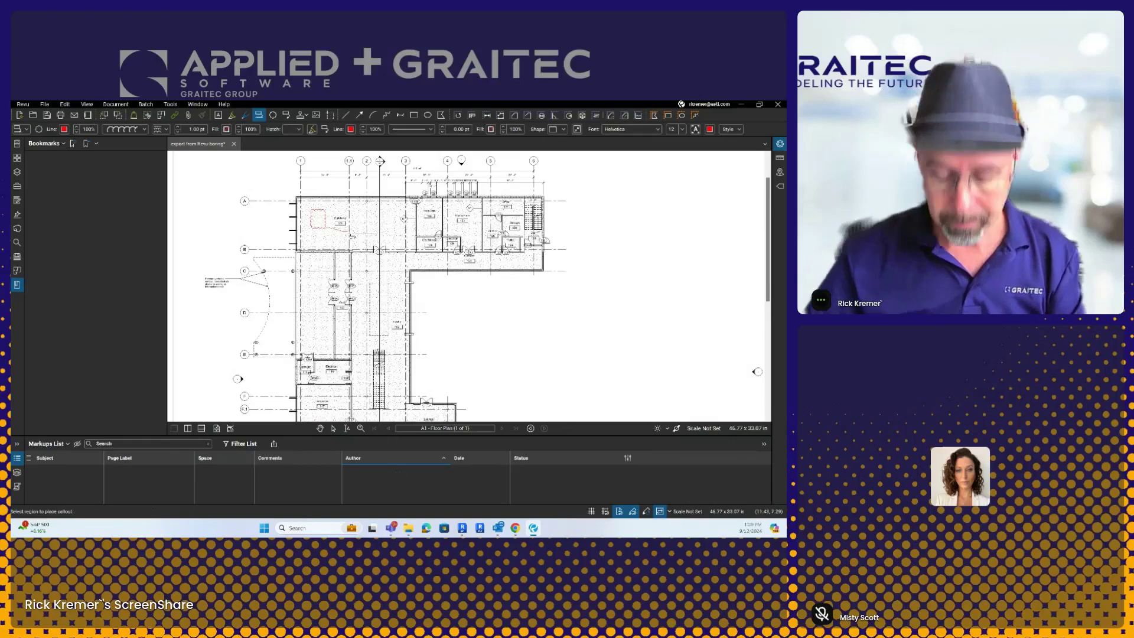
{"action": "left_click", "coordinate": [350, 236]}
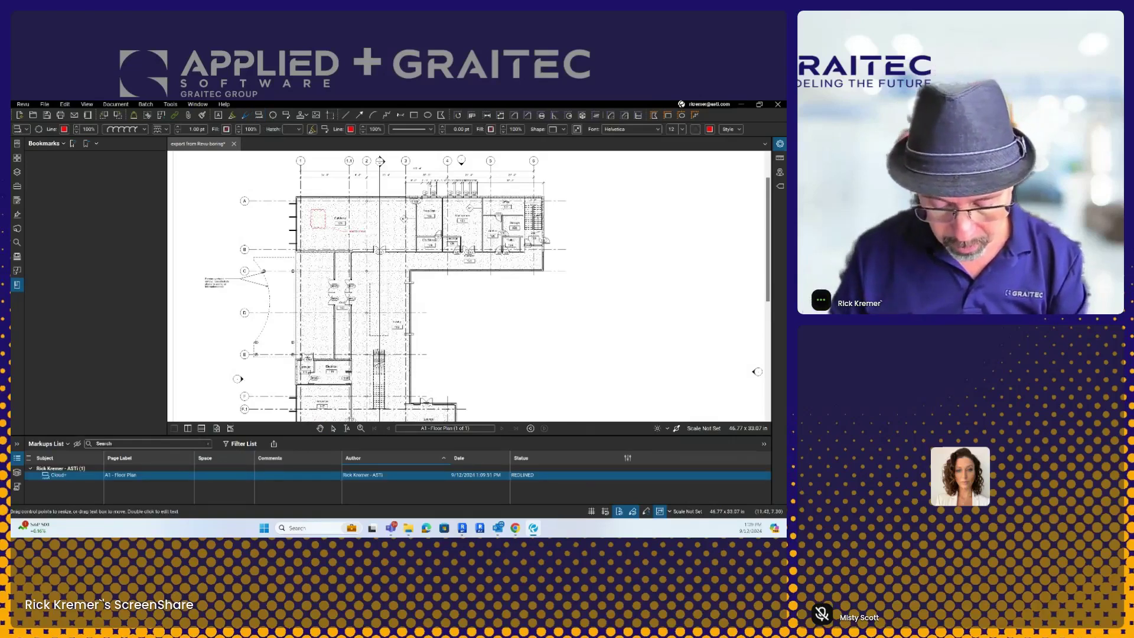
{"action": "key", "text": "Escape"}
{"action": "key", "text": "Escape"}
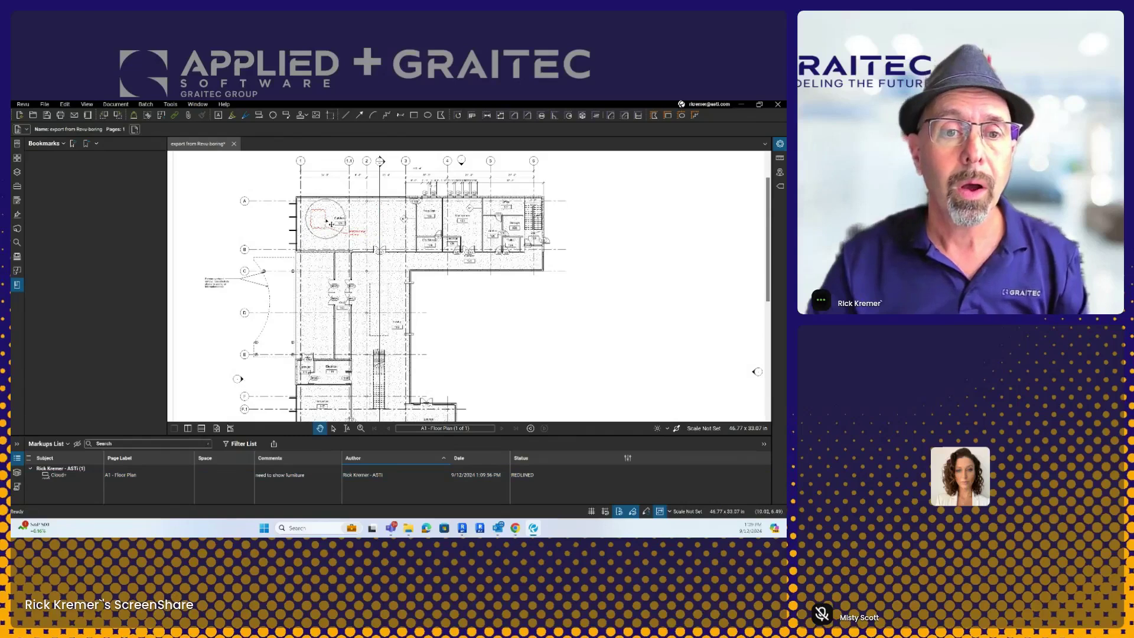
Step: Check the cloud markup's page label and space entries in the Markups List, and return to the Revit floor plan sheet
{"action": "left_click", "coordinate": [331, 225]}
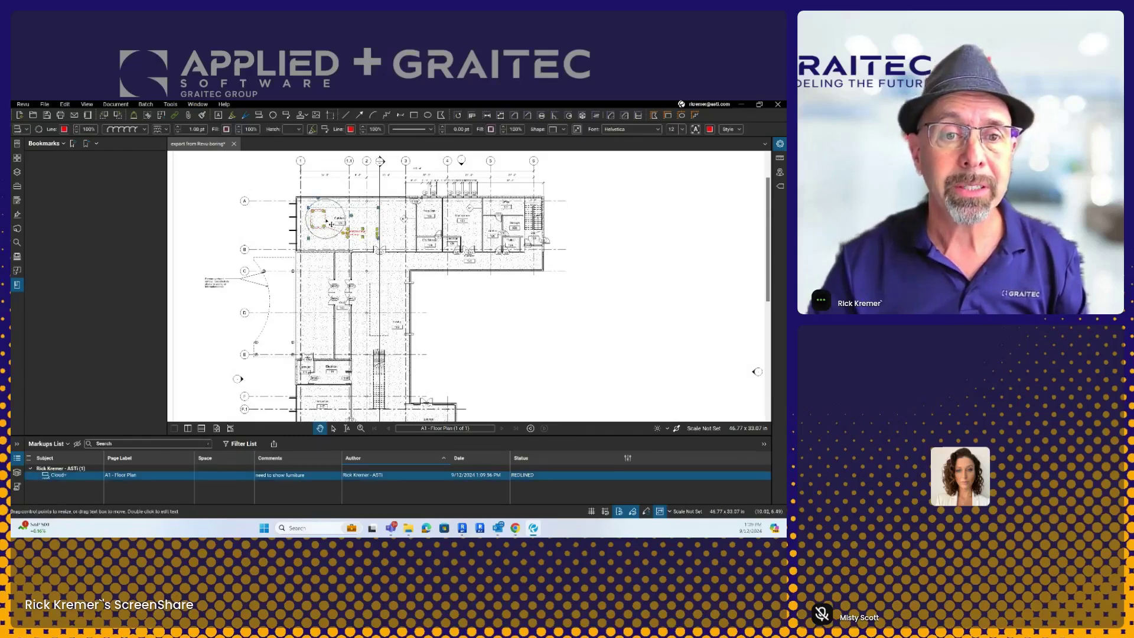
{"action": "left_click", "coordinate": [124, 475]}
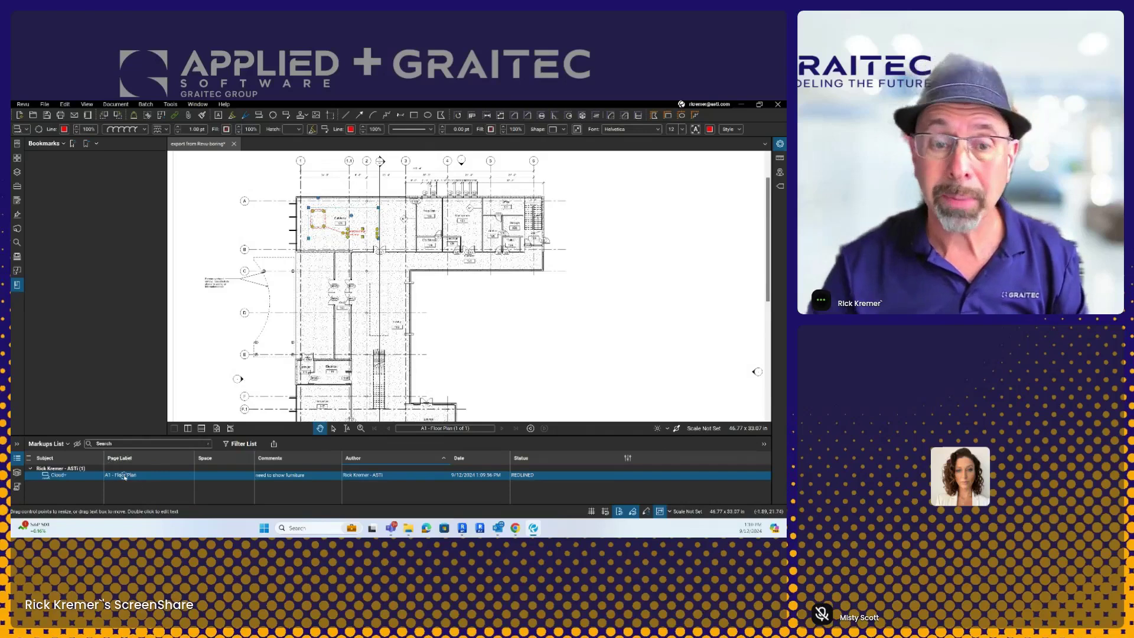
{"action": "left_click", "coordinate": [207, 475]}
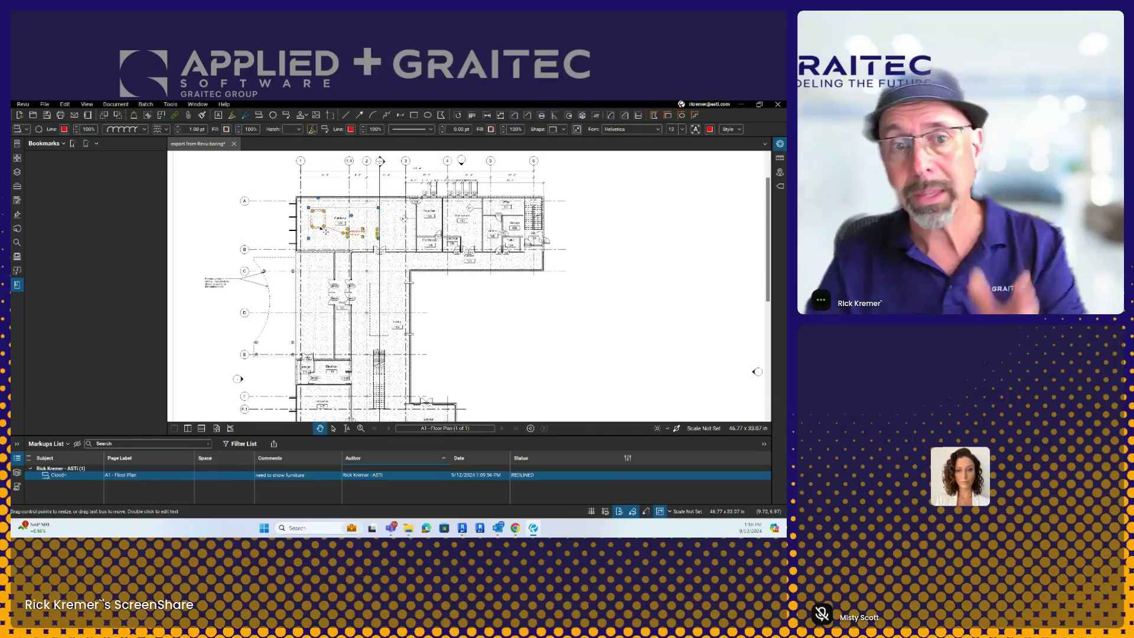
{"action": "left_click", "coordinate": [251, 155]}
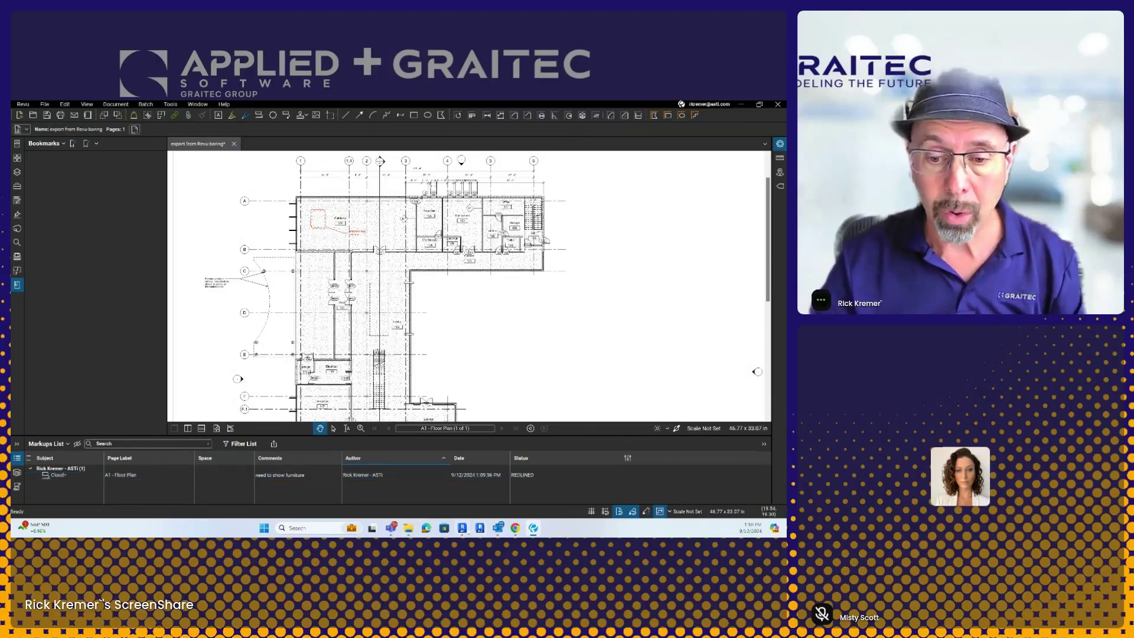
{"action": "left_click", "coordinate": [462, 528]}
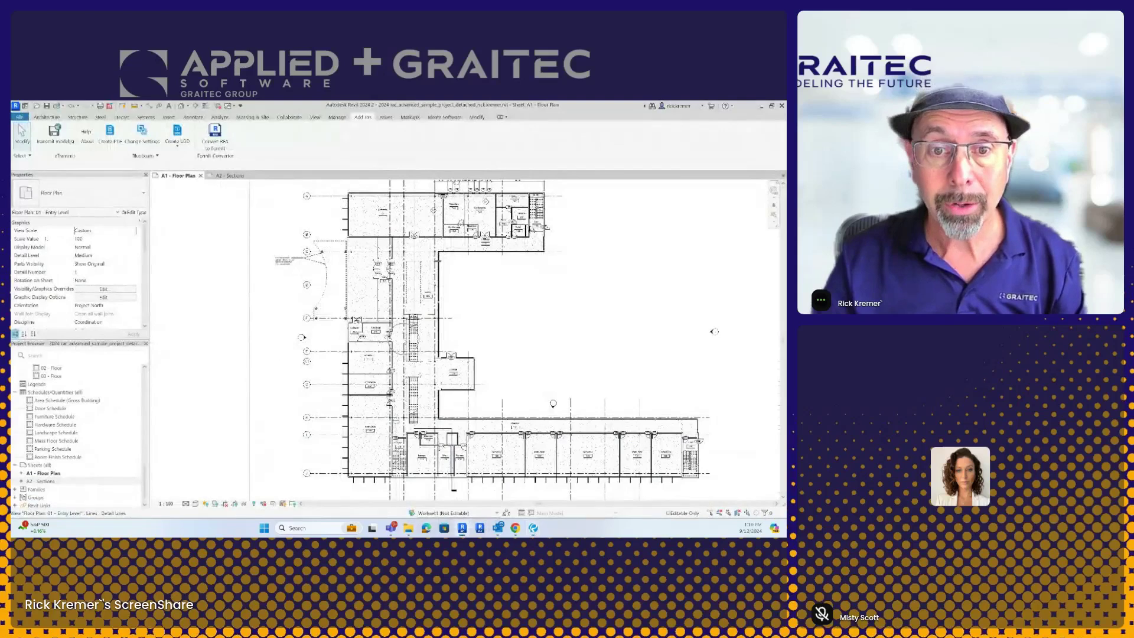
Step: Set the Bluebeam conversion in Revit to plot only the current view/sheet and start creating the PDF file
{"action": "key", "text": "ctrl"}
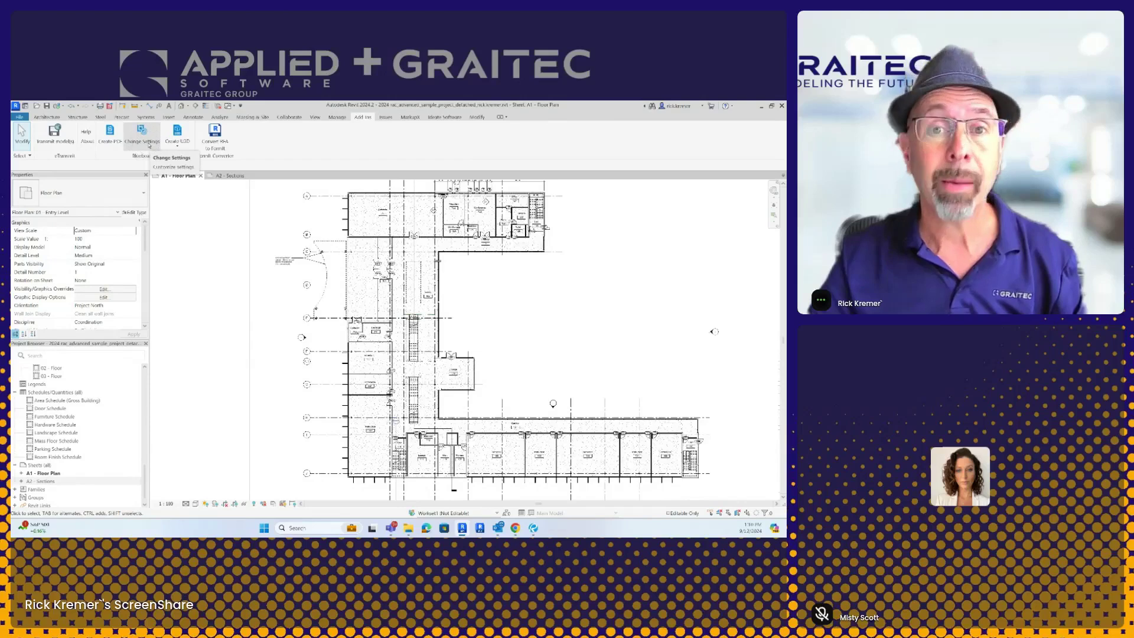
{"action": "left_click", "coordinate": [149, 146]}
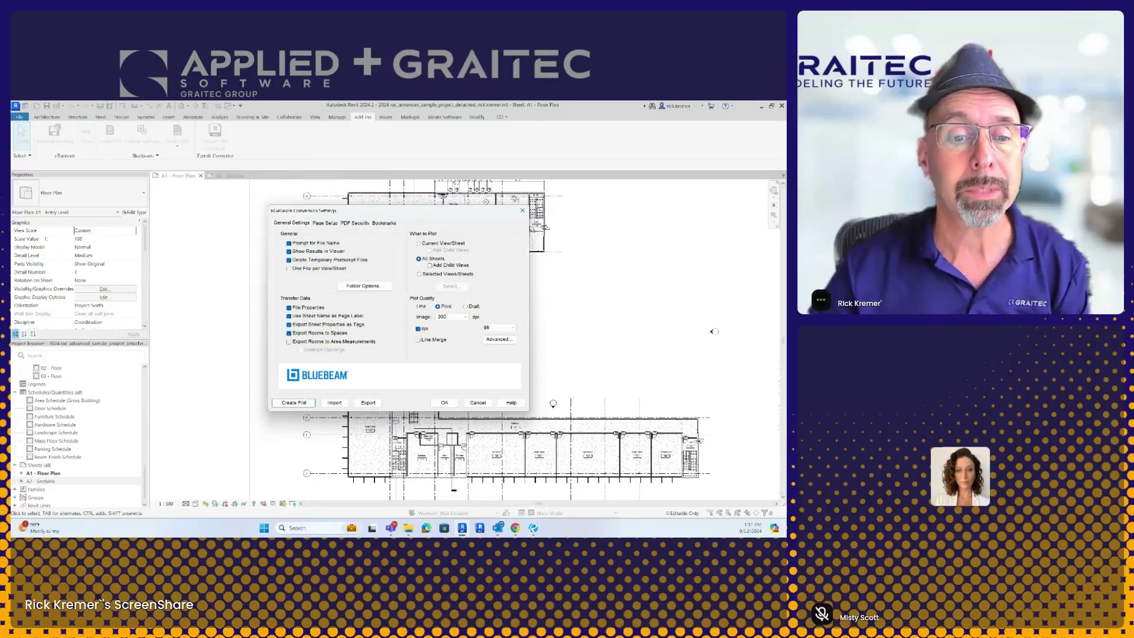
{"action": "left_click", "coordinate": [304, 403]}
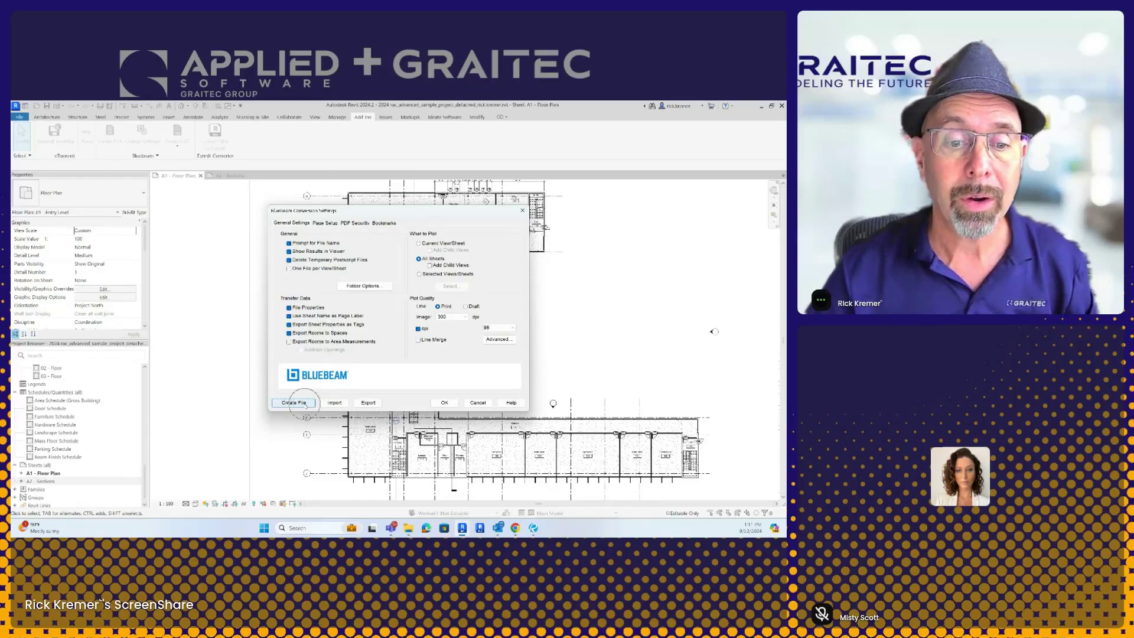
{"action": "left_click", "coordinate": [438, 243]}
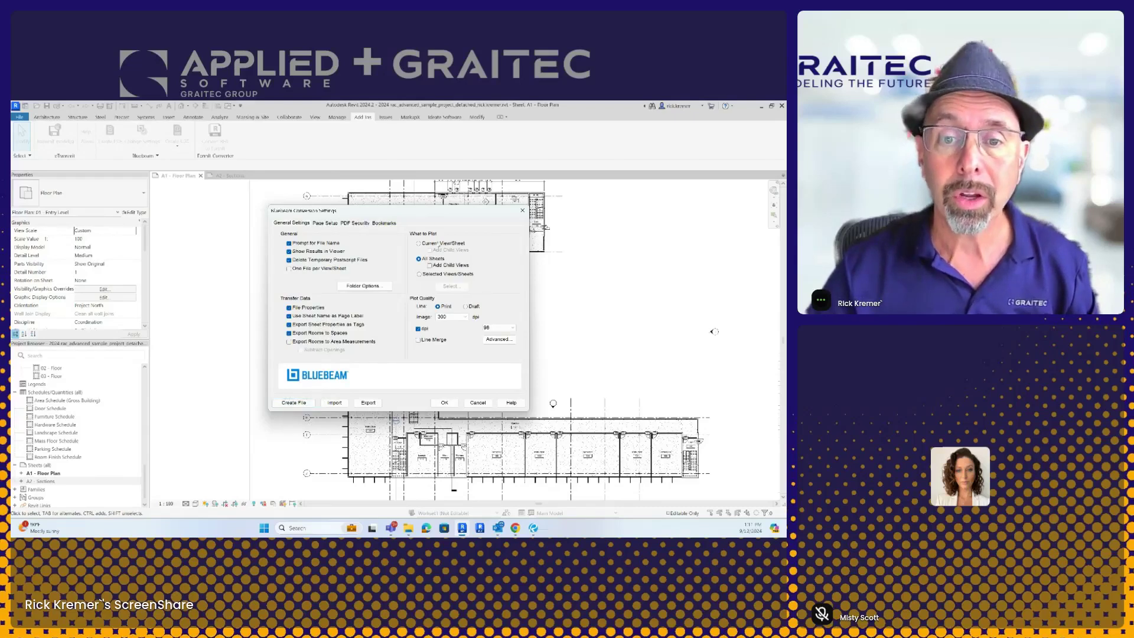
{"action": "left_click", "coordinate": [306, 401]}
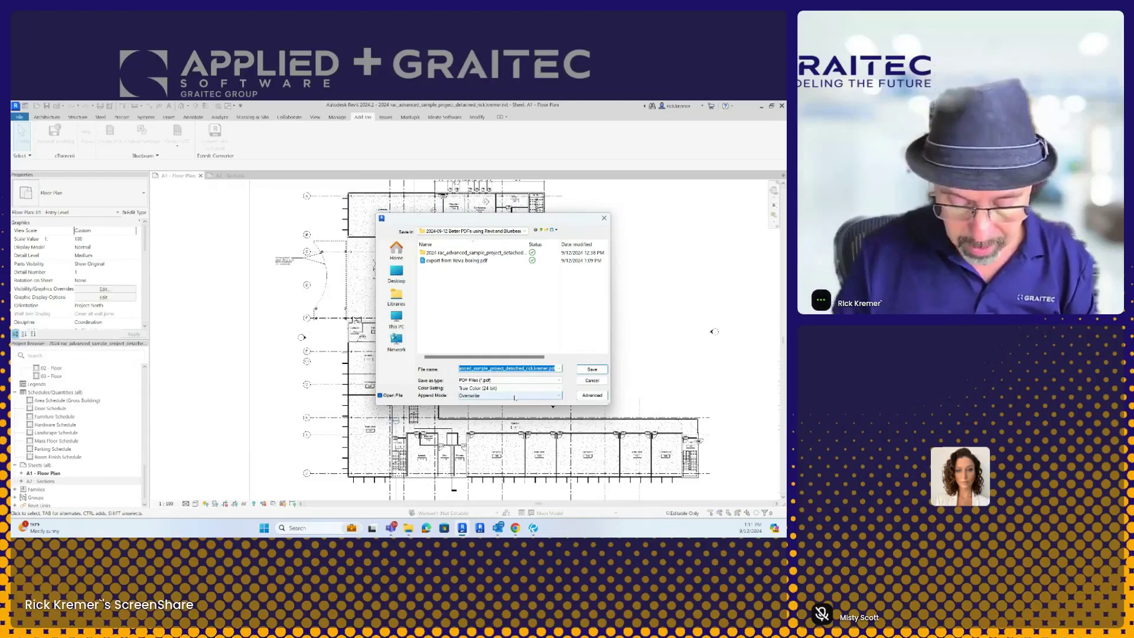
Step: Save the PDF as "Printed with Bluebeam - yeah" and enter the document password to open it in Bluebeam Revu
{"action": "type", "text": "exp"}
{"action": "key", "text": "BackSpace"}
{"action": "key", "text": "BackSpace"}
{"action": "key", "text": "BackSpace"}
{"action": "key", "text": "BackSpace"}
{"action": "key", "text": "BackSpace"}
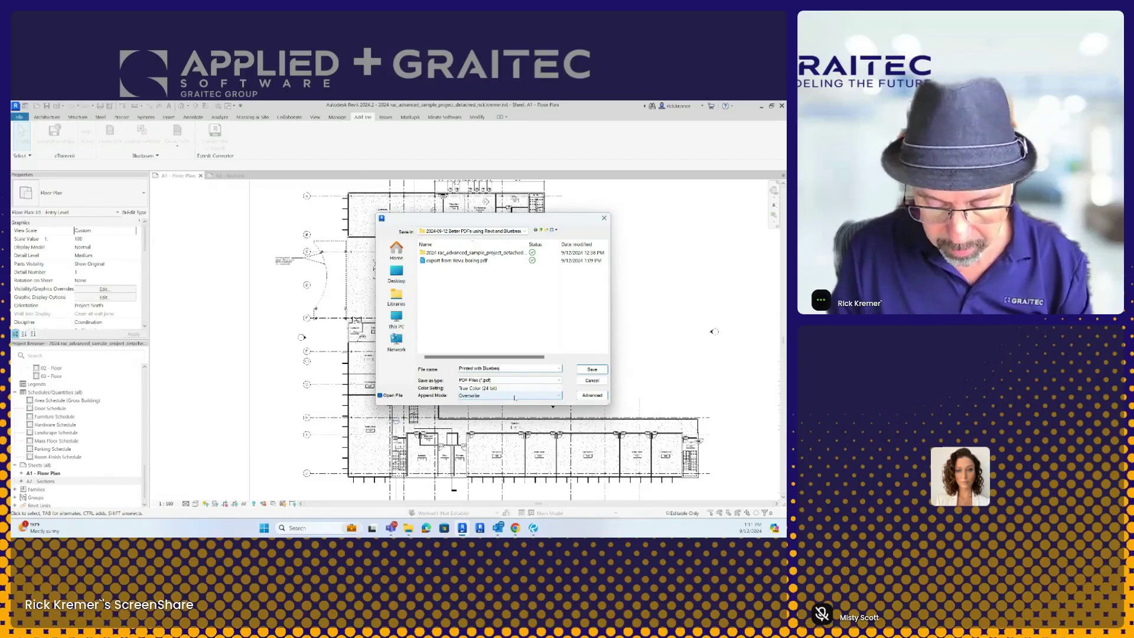
{"action": "type", "text": "Printed with Bluebeam - yeah"}
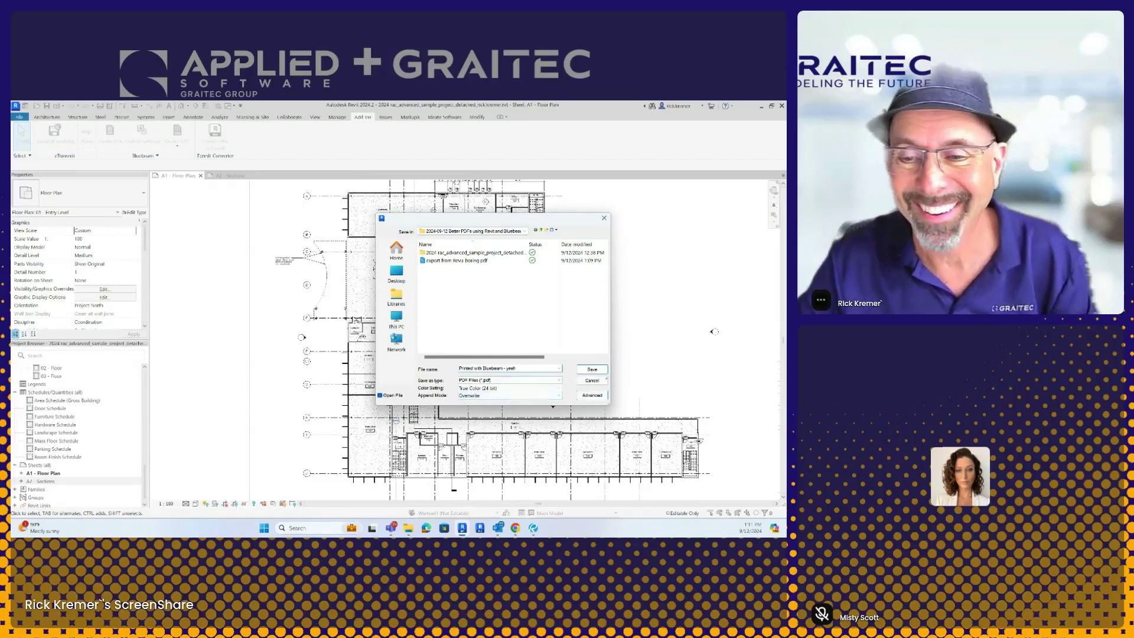
{"action": "left_click", "coordinate": [598, 369]}
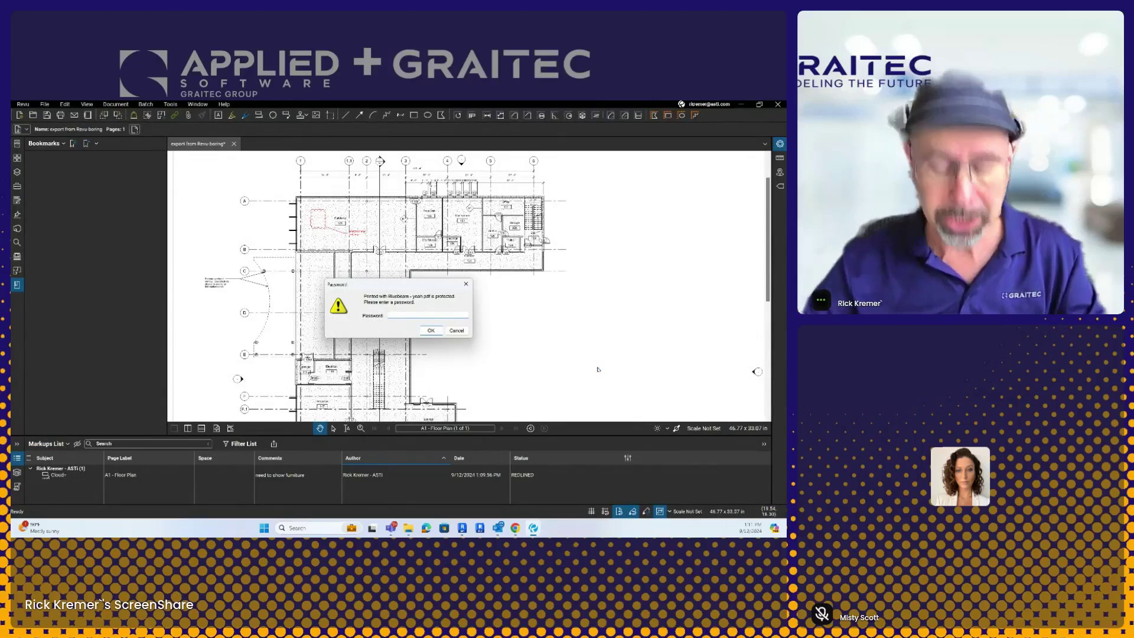
{"action": "key", "text": "Return"}
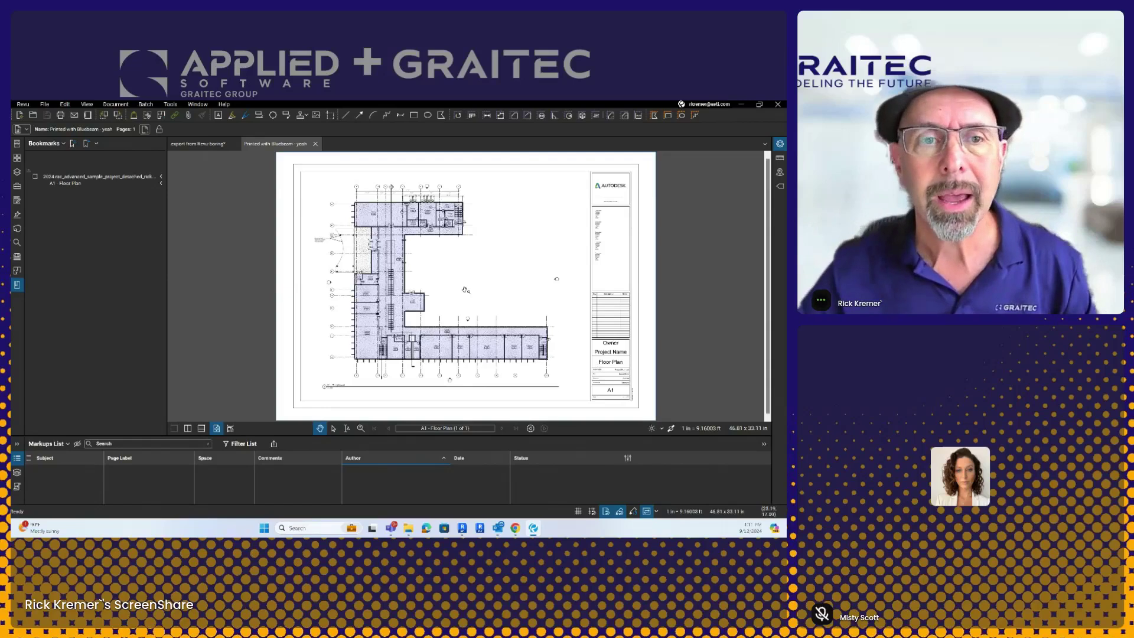
Step: Compare the new PDF with "export from Revu-boring" and display the list of spaces on its A1 - Floor Plan page
{"action": "key", "text": "ctrl"}
{"action": "key", "text": "ctrl"}
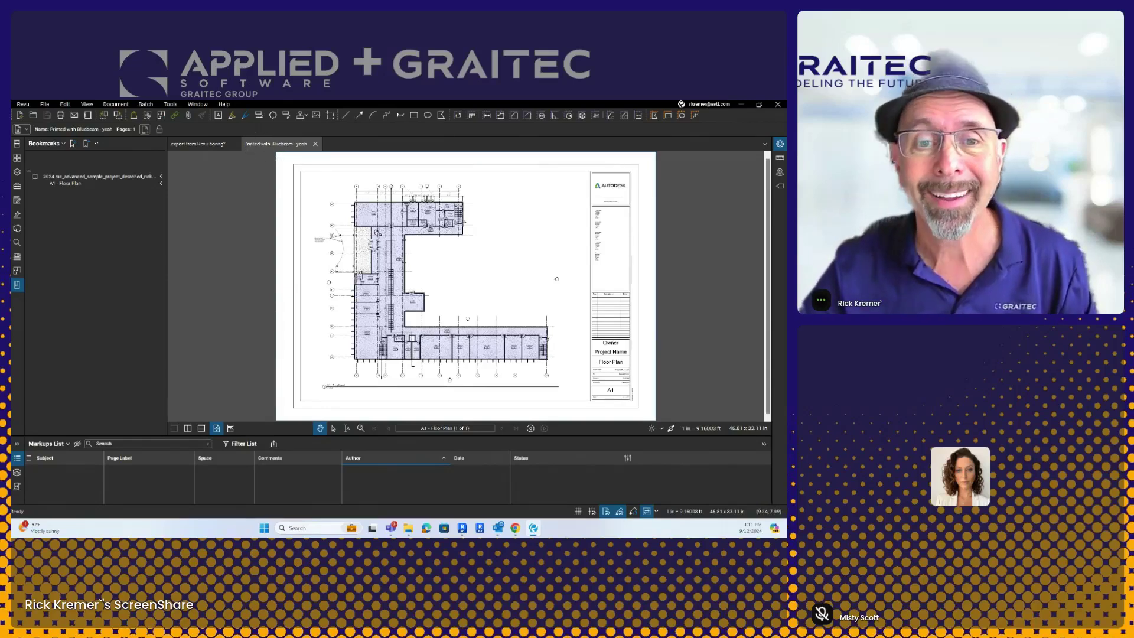
{"action": "left_click", "coordinate": [204, 142]}
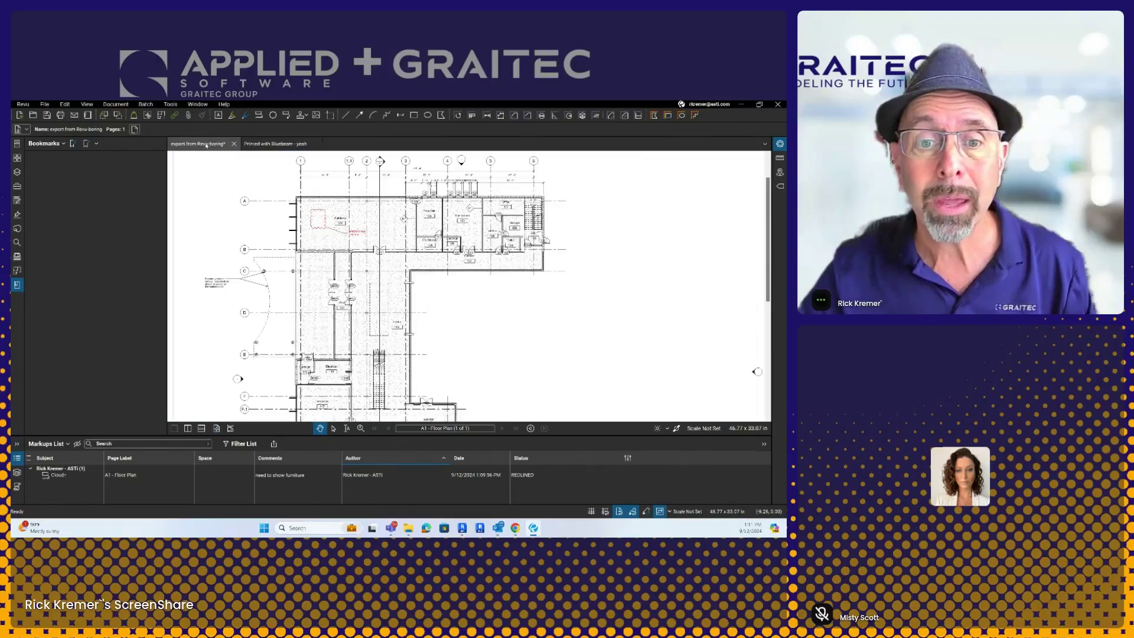
{"action": "left_click", "coordinate": [244, 143]}
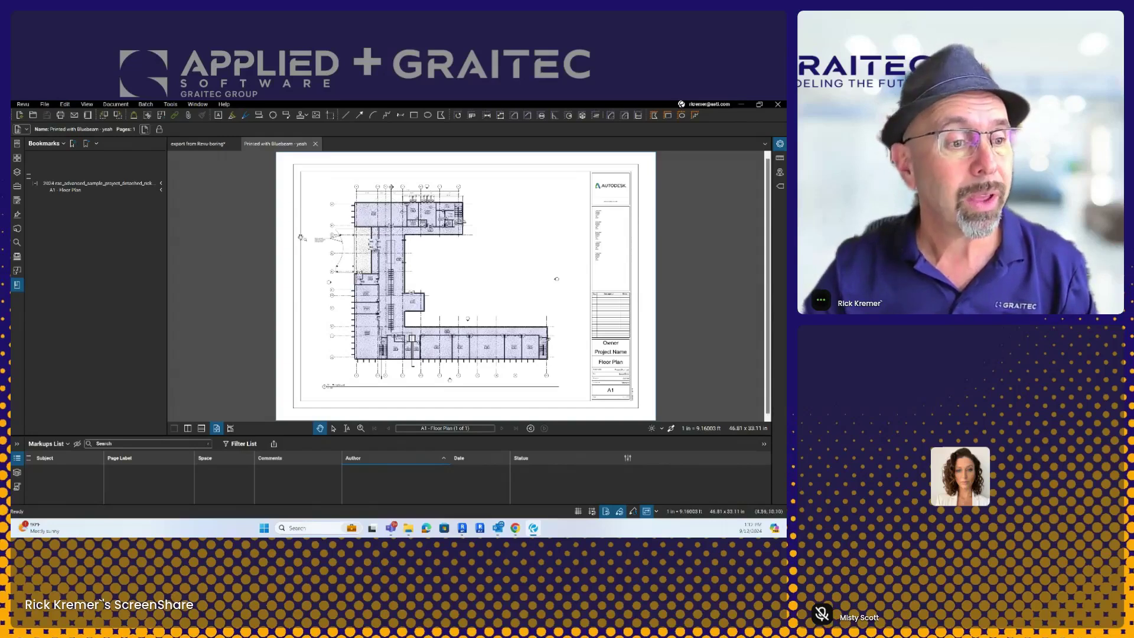
{"action": "left_click", "coordinate": [17, 271]}
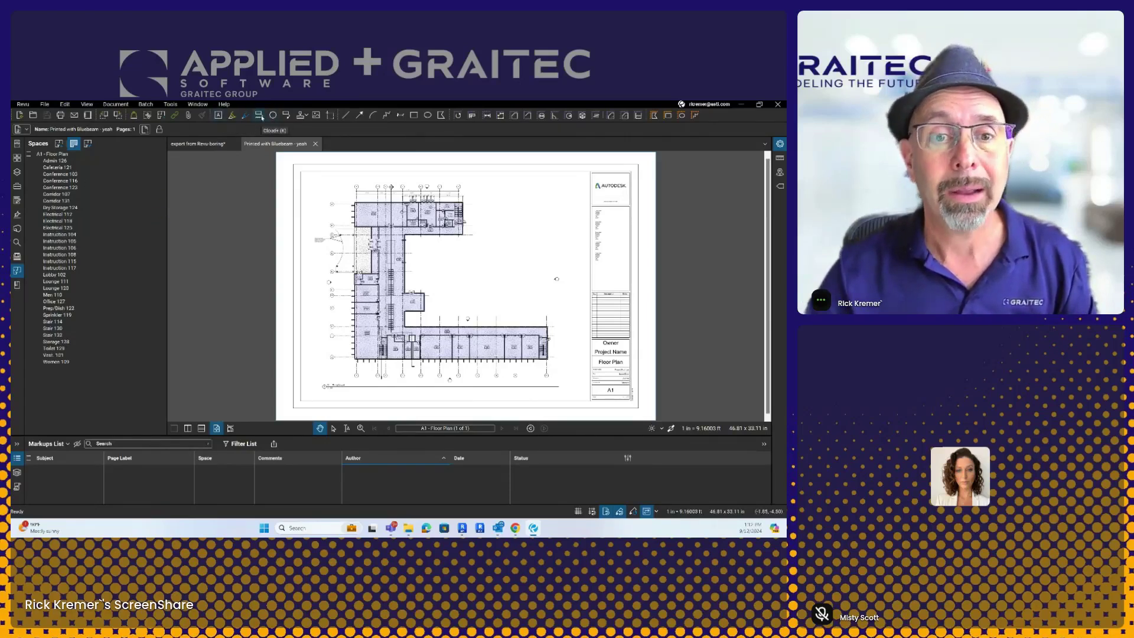
Step: Add a Cloud+ markup inside the Cafeteria 121 room with the comment "need to add furniture layout"
{"action": "left_click", "coordinate": [258, 115]}
{"action": "scroll", "coordinate": [385, 264], "scroll_direction": "up", "scroll_amount": 5}
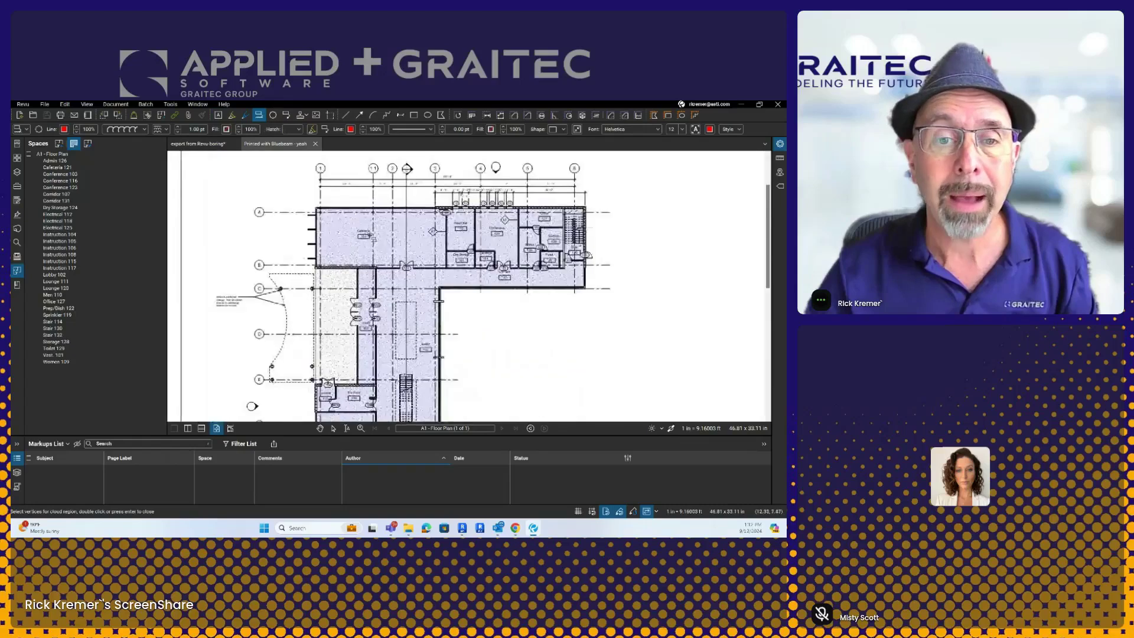
{"action": "left_click_drag", "start_coordinate": [288, 257], "coordinate": [325, 282]}
{"action": "left_click", "coordinate": [390, 267]}
{"action": "type", "text": "need to a"}
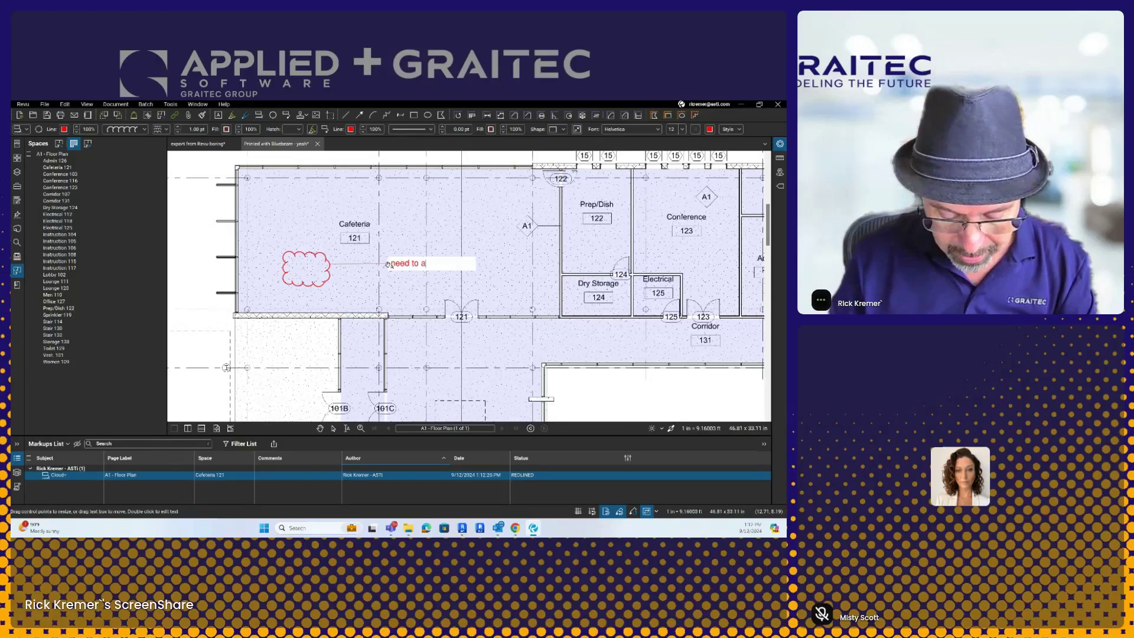
{"action": "type", "text": "dd furniture layou"}
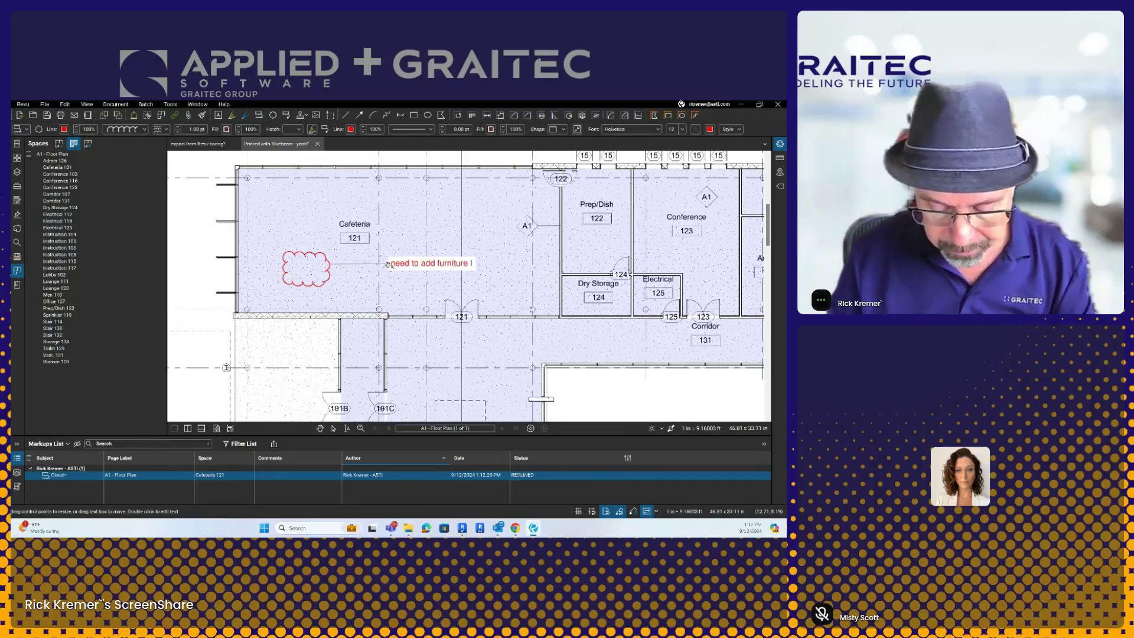
{"action": "left_click", "coordinate": [374, 316]}
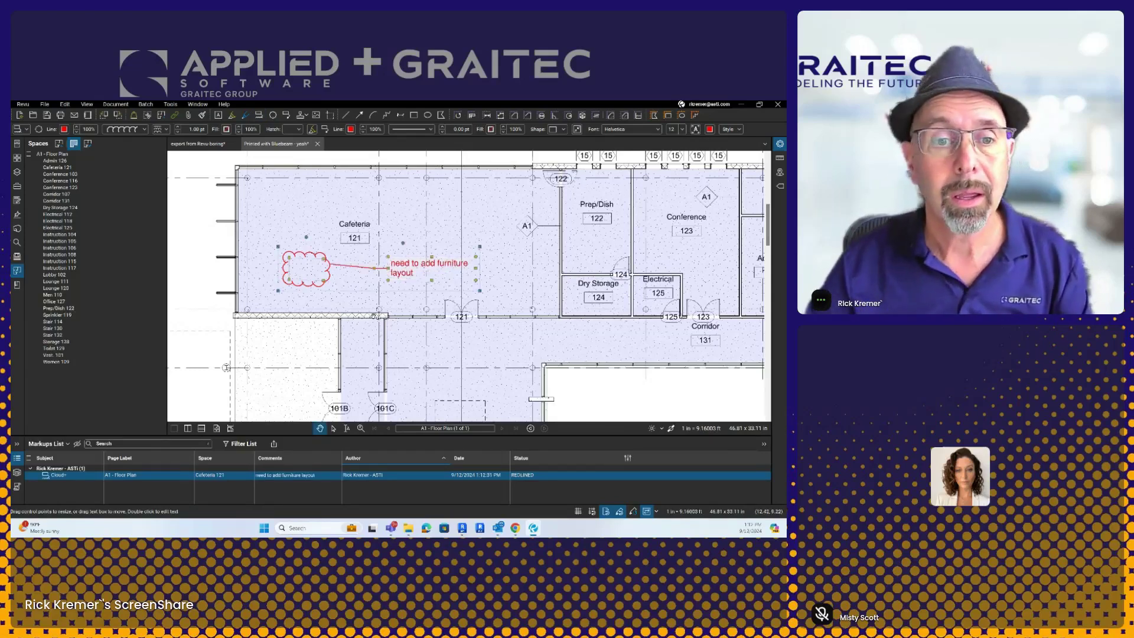
{"action": "key", "text": "Escape"}
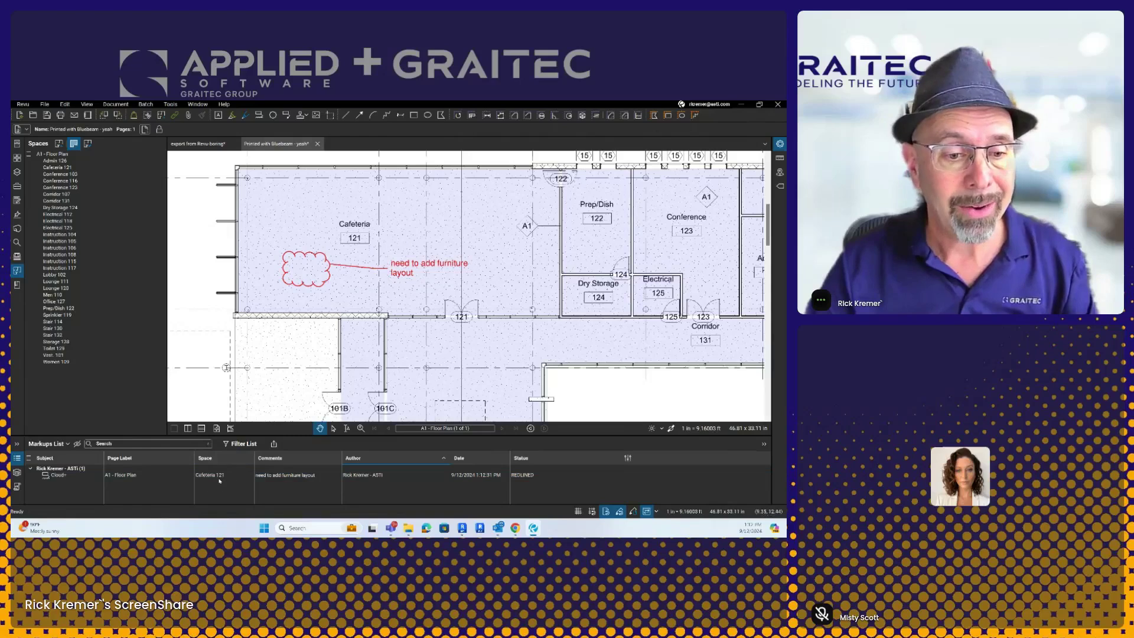
{"action": "scroll", "coordinate": [343, 278], "scroll_direction": "down", "scroll_amount": 3}
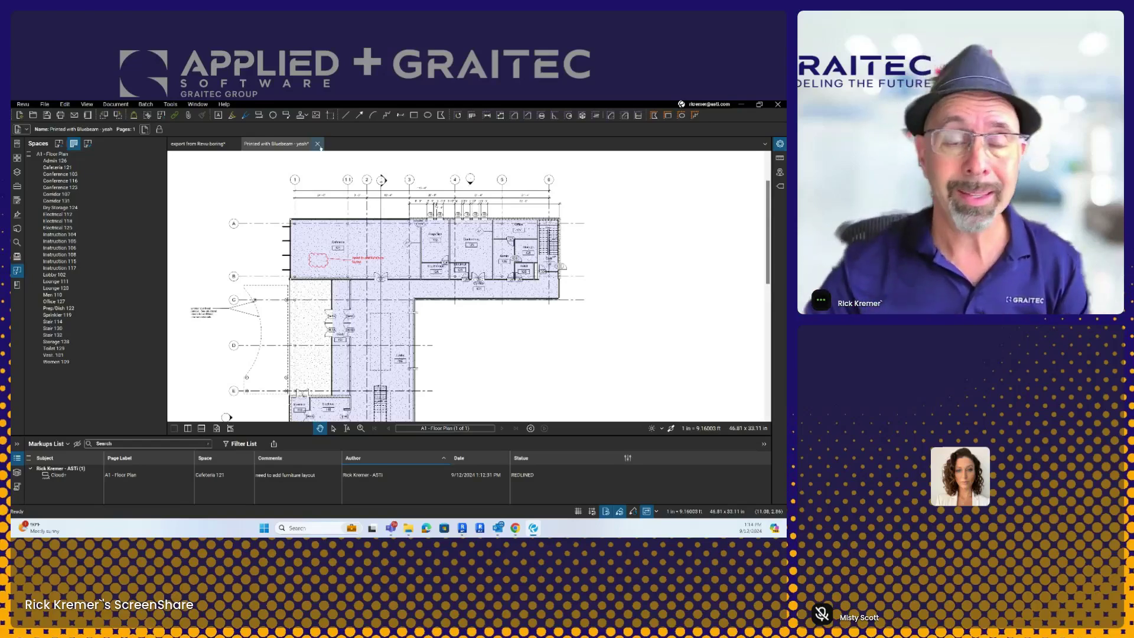
{"action": "left_click", "coordinate": [318, 145]}
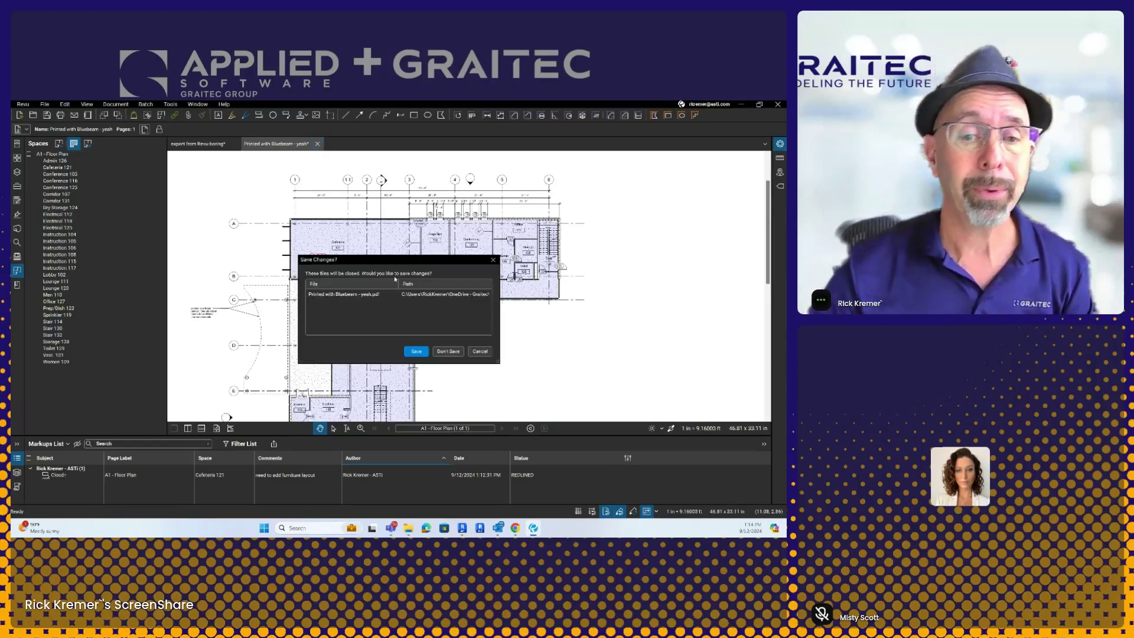
{"action": "left_click", "coordinate": [486, 355]}
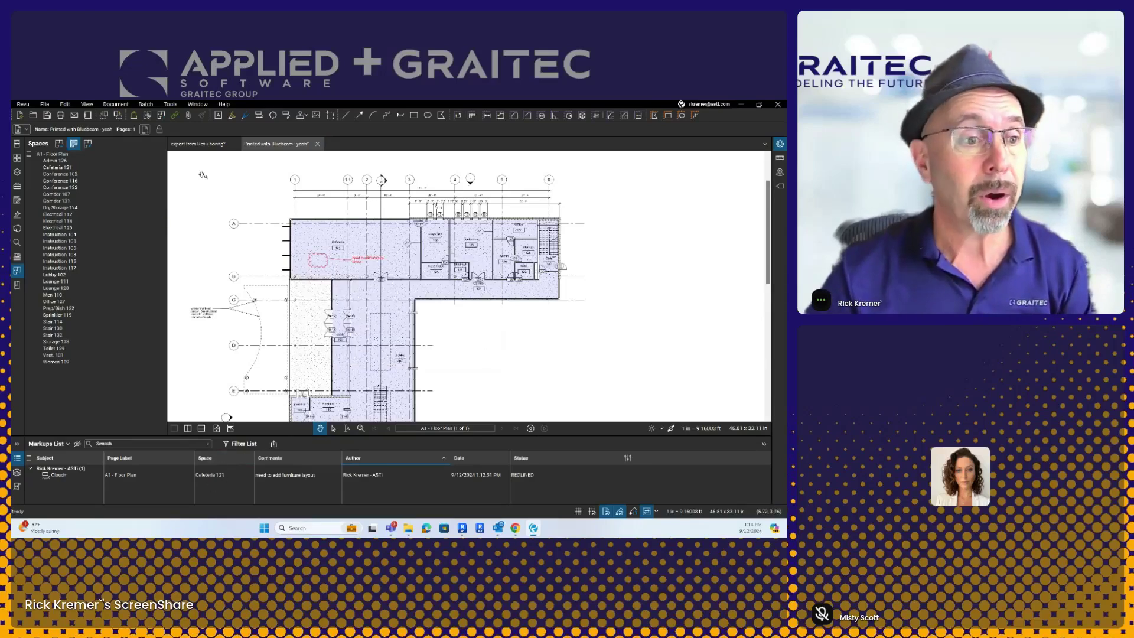
Step: Place Arch Notes markups from the Tool Chest in Conference 123, Electrical 118 and Lobby 102, and two in Vest. 101
{"action": "left_click", "coordinate": [17, 186]}
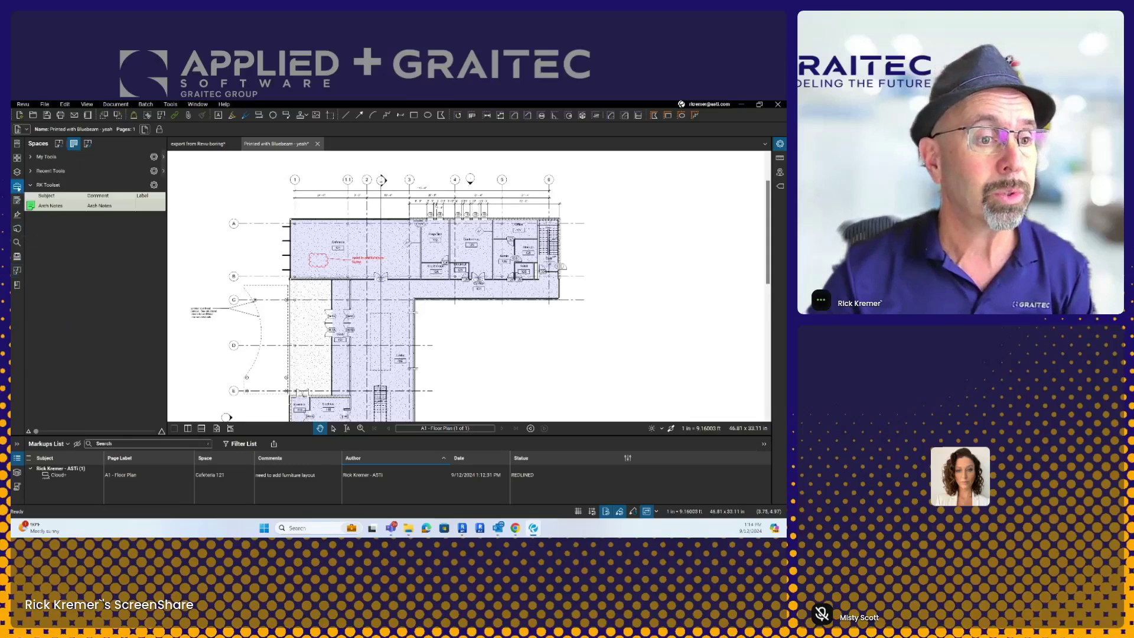
{"action": "left_click", "coordinate": [57, 205]}
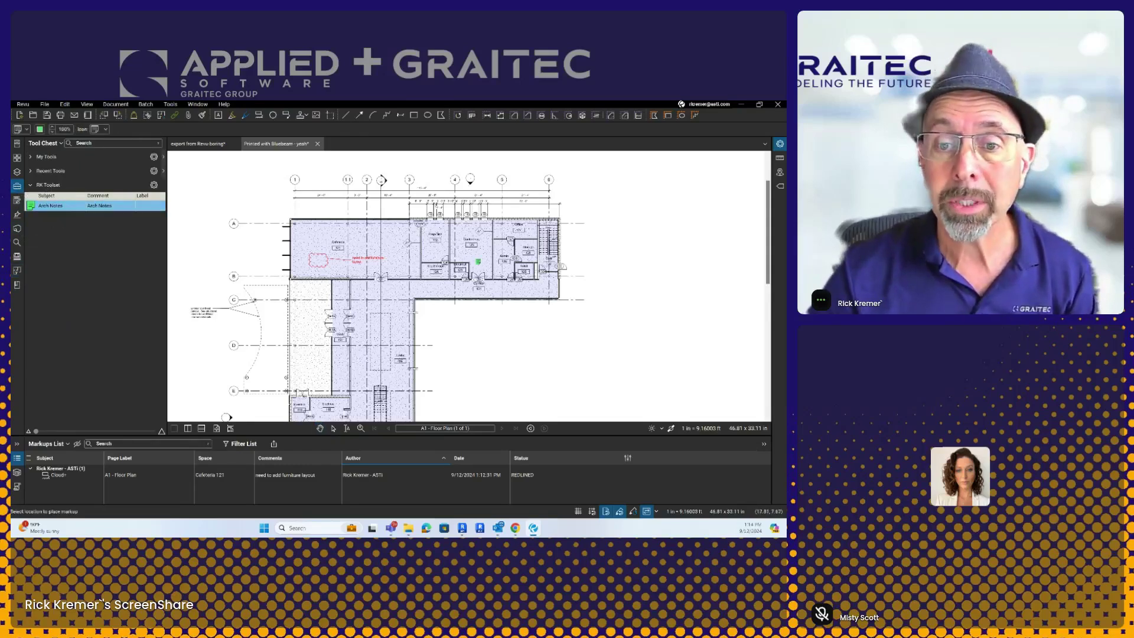
{"action": "left_click", "coordinate": [484, 258]}
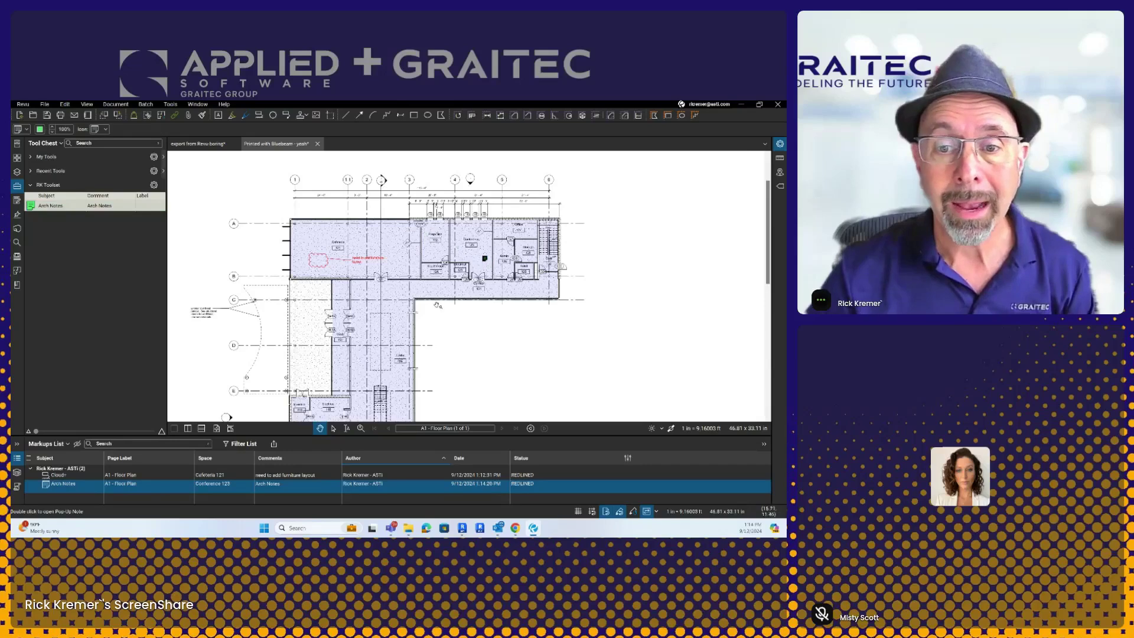
{"action": "left_click", "coordinate": [56, 205]}
{"action": "left_click", "coordinate": [320, 406]}
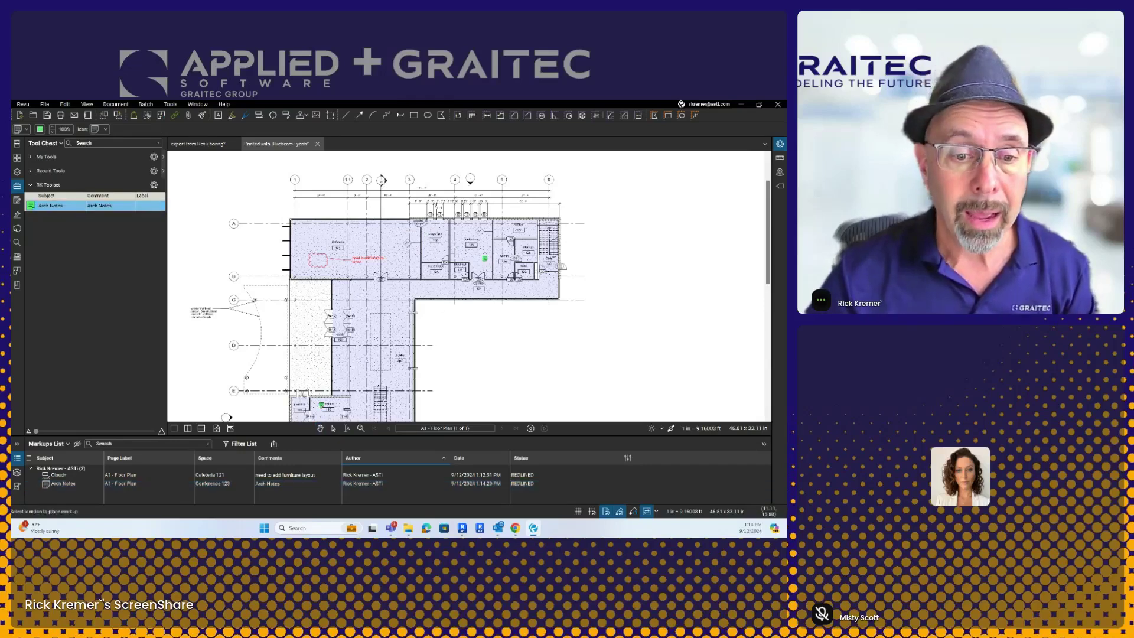
{"action": "left_click", "coordinate": [55, 206]}
{"action": "left_click", "coordinate": [399, 309]}
{"action": "left_click", "coordinate": [52, 207]}
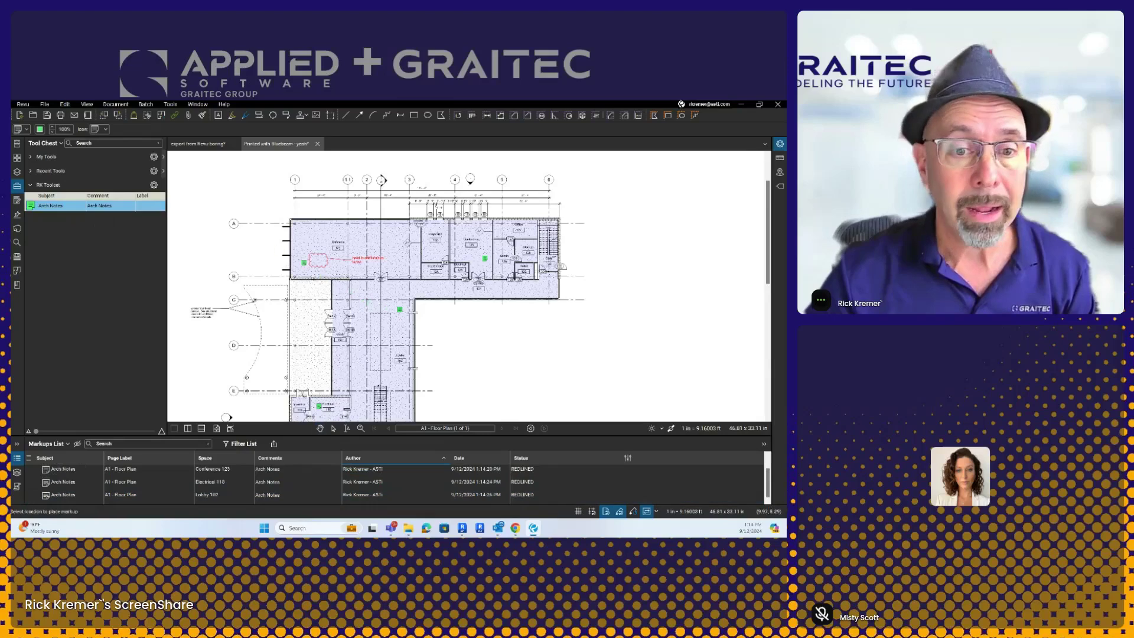
{"action": "left_click", "coordinate": [341, 292]}
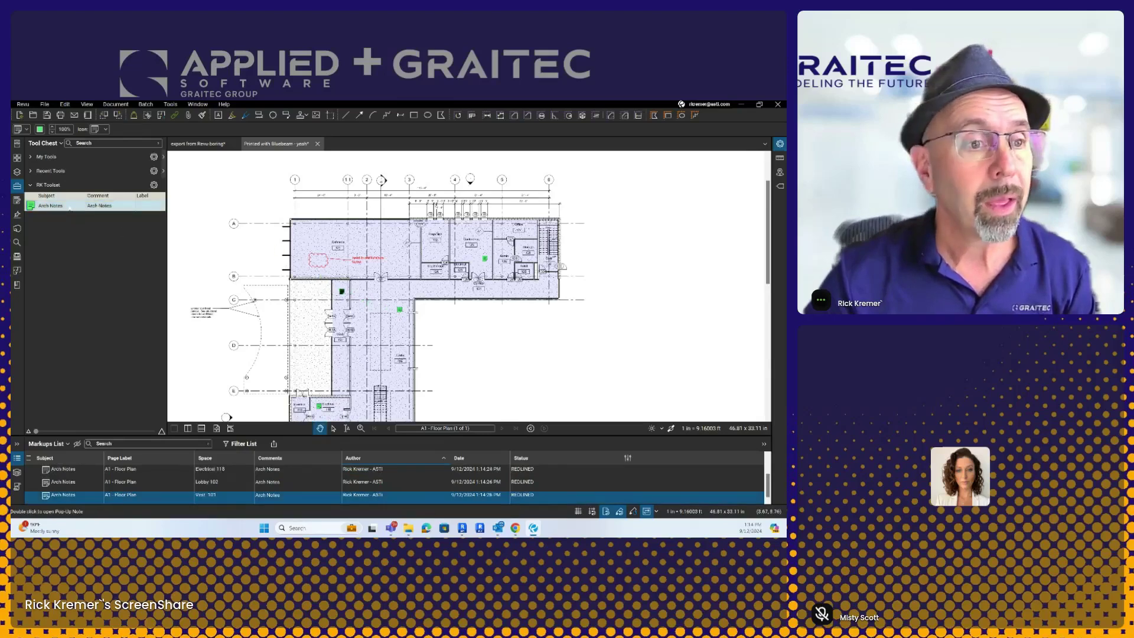
{"action": "left_click", "coordinate": [113, 206]}
{"action": "left_click", "coordinate": [337, 378]}
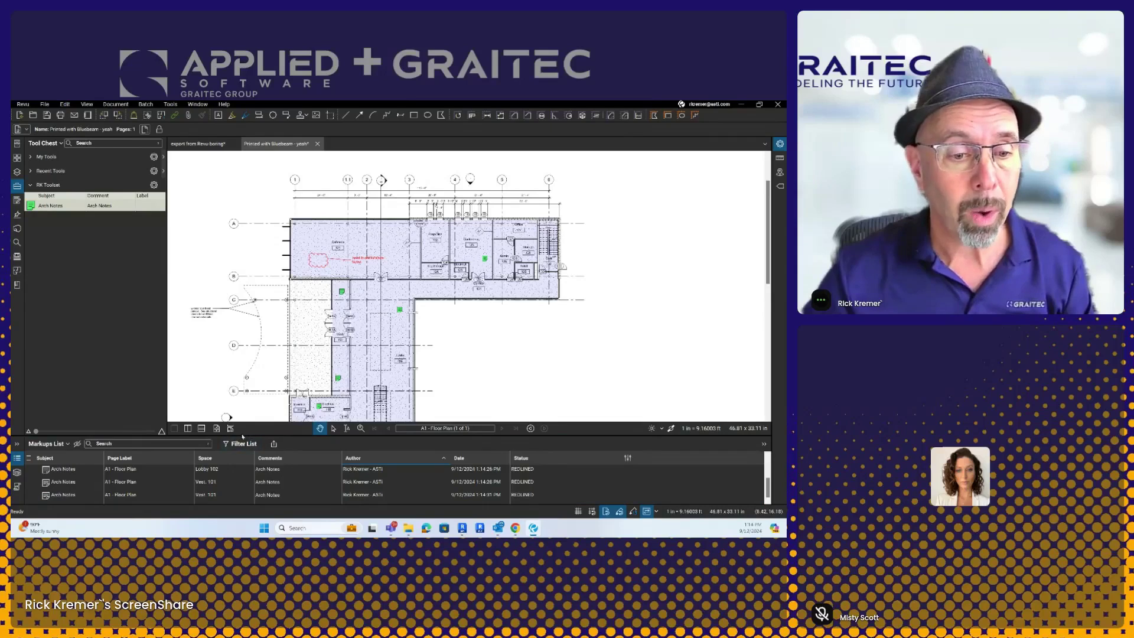
Step: Enlarge the Markups List and sort its markups by Space
{"action": "left_click_drag", "start_coordinate": [241, 441], "coordinate": [225, 380]}
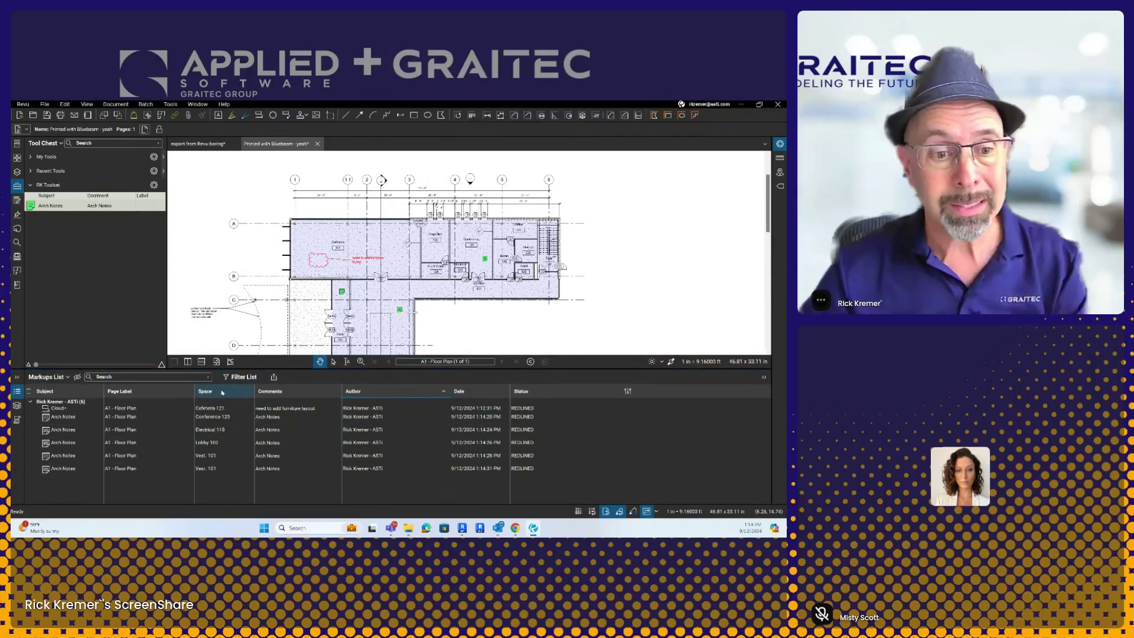
{"action": "left_click", "coordinate": [222, 392]}
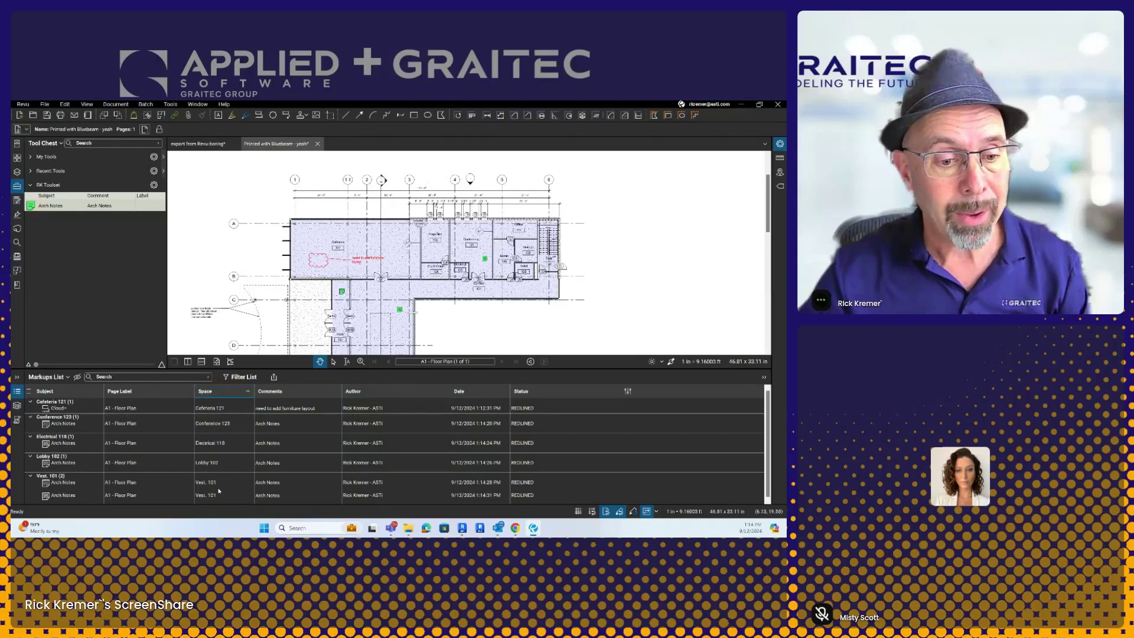
Step: Filter the Markups List to the Vest. 101 space, view its notes on the floor plan, and turn the filter off
{"action": "left_click", "coordinate": [242, 377]}
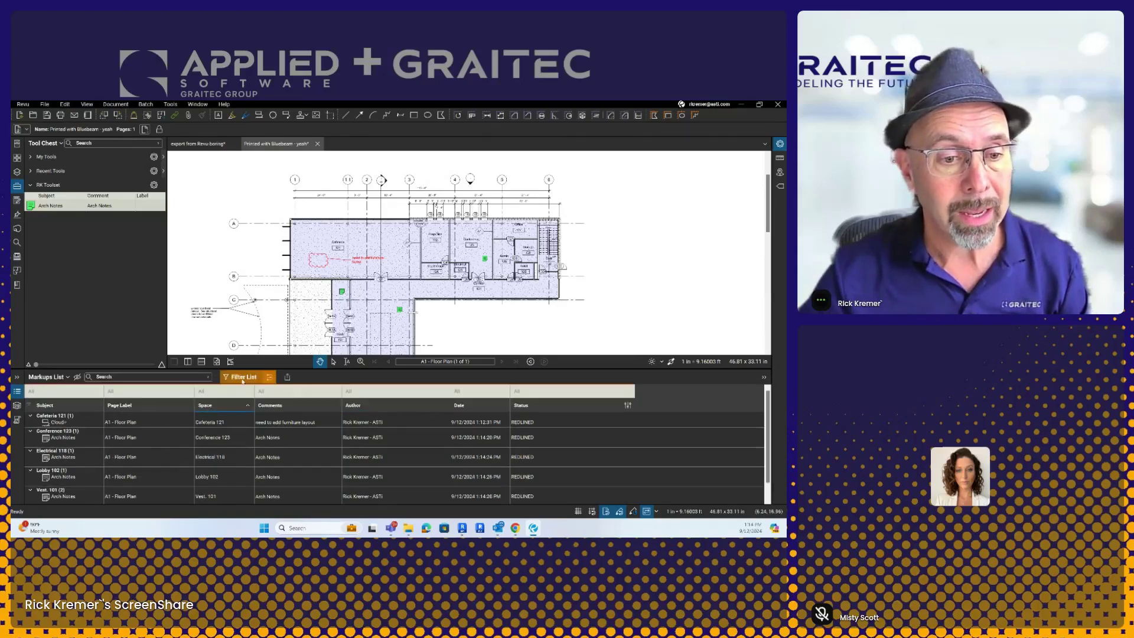
{"action": "left_click", "coordinate": [223, 391]}
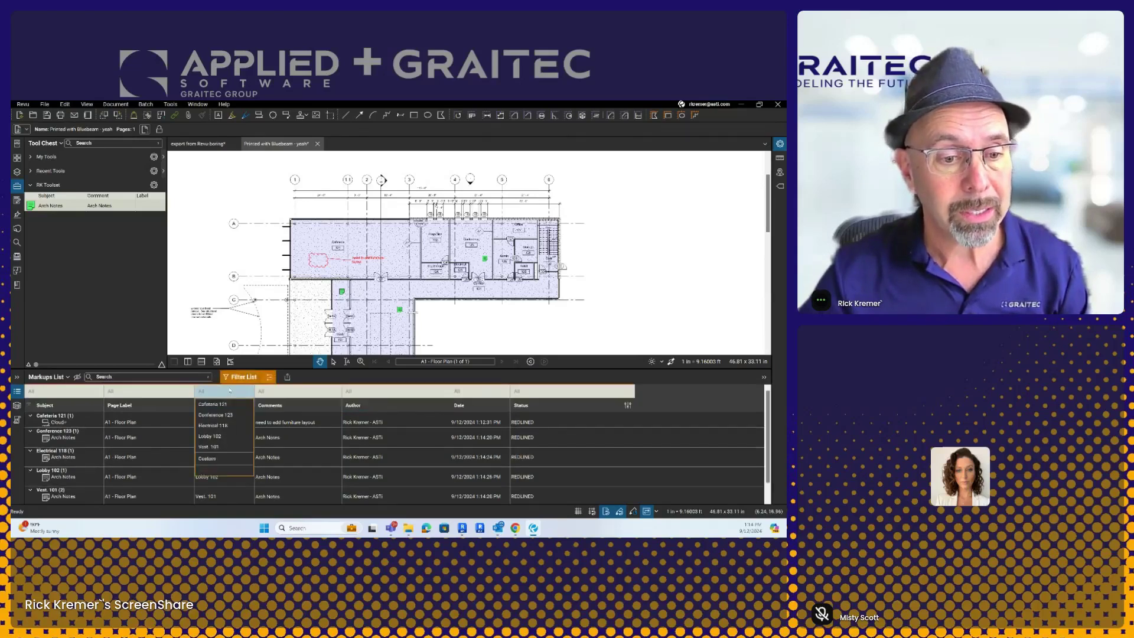
{"action": "left_click", "coordinate": [213, 446]}
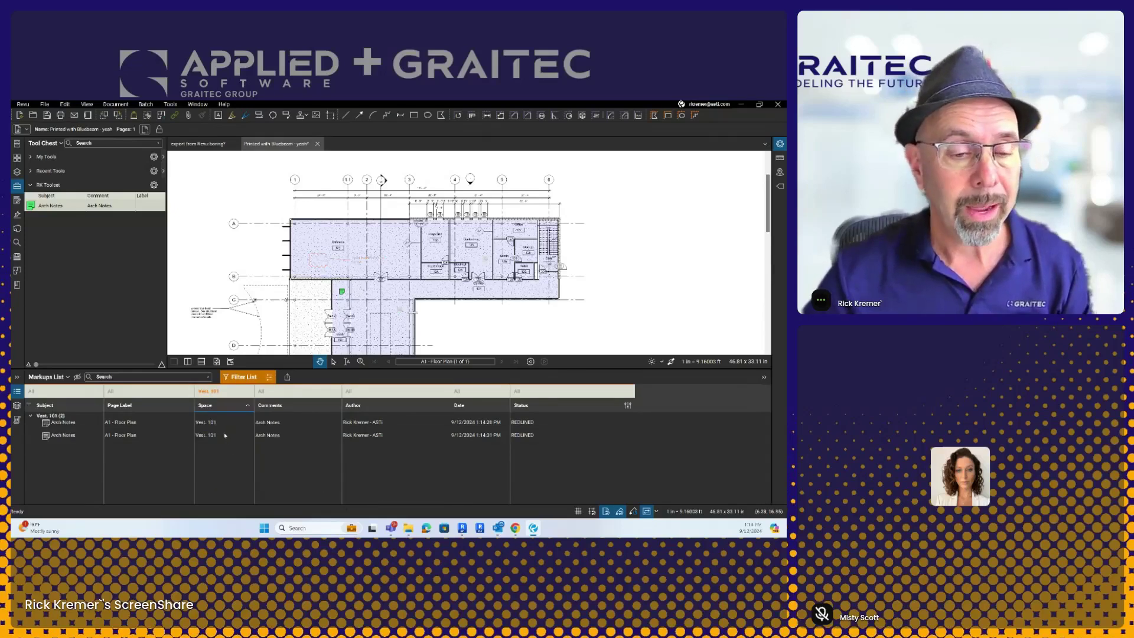
{"action": "scroll", "coordinate": [347, 301], "scroll_direction": "down", "scroll_amount": 3}
{"action": "left_click_drag", "start_coordinate": [346, 302], "coordinate": [336, 230]}
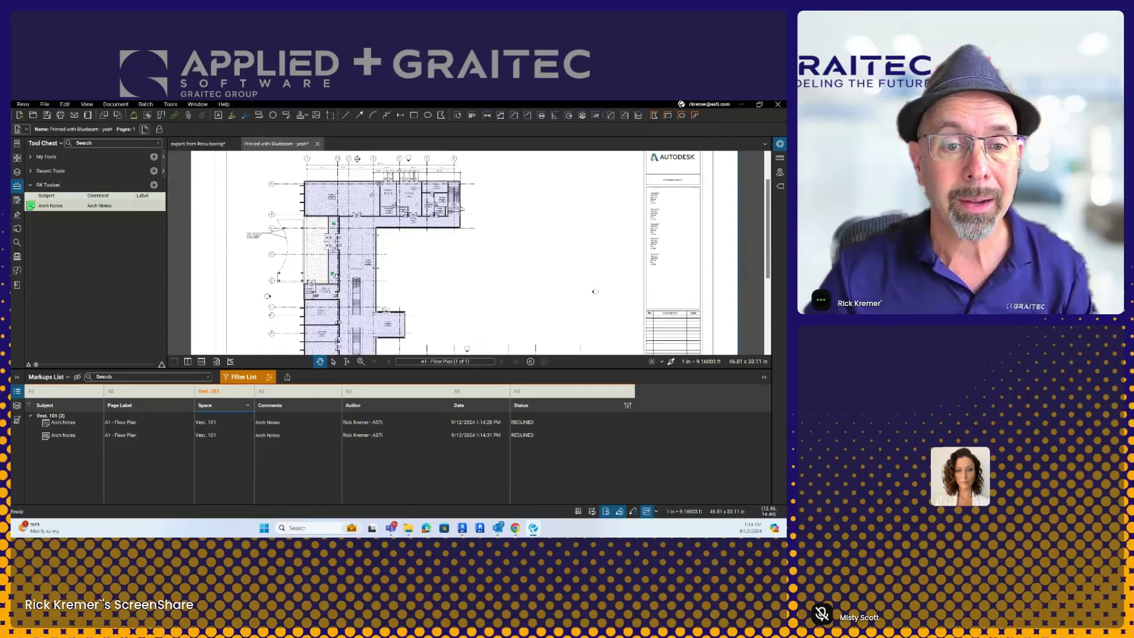
{"action": "left_click", "coordinate": [242, 377]}
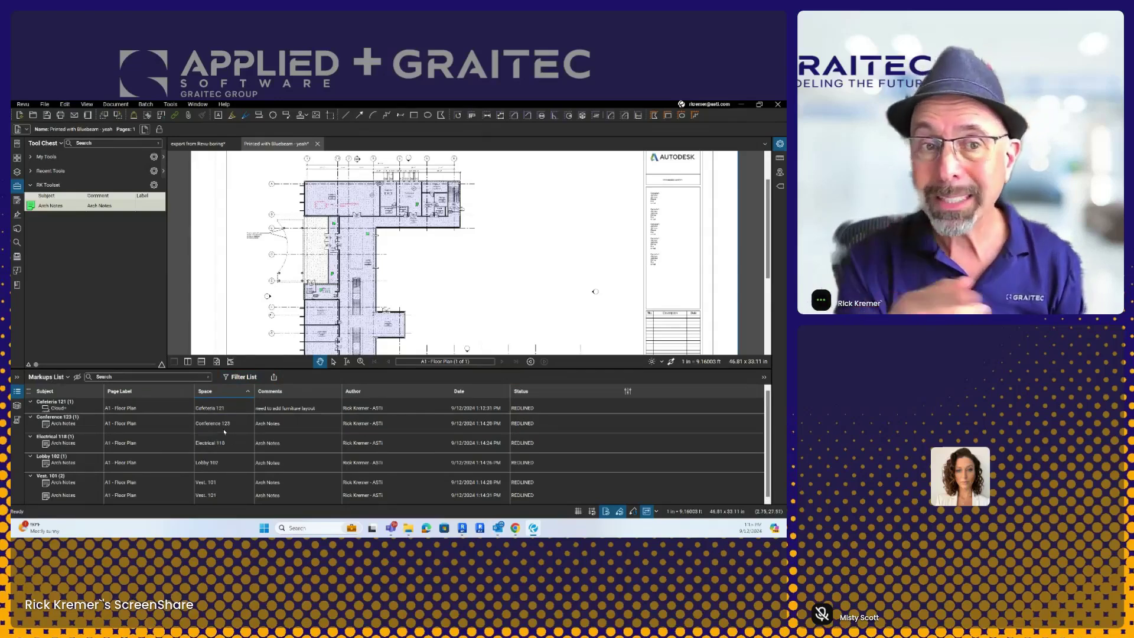
Step: Switch to Revit and isolate the stairs at the floor plan's upper-right corner in a 3D view using a Selection Box
{"action": "mouse_move", "coordinate": [514, 528]}
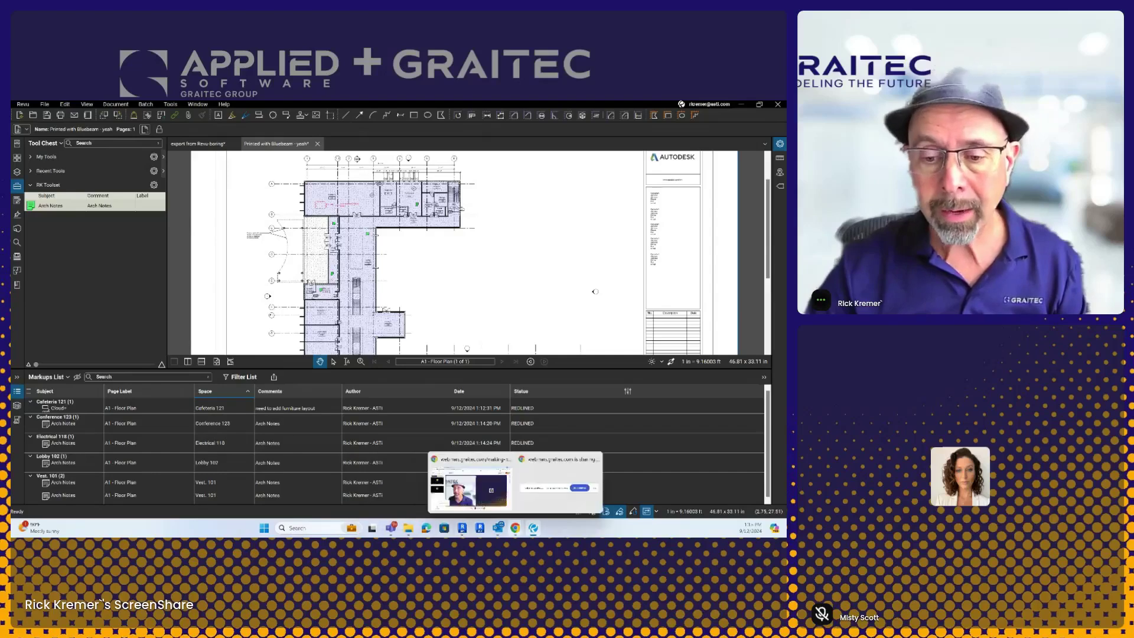
{"action": "left_click", "coordinate": [462, 528]}
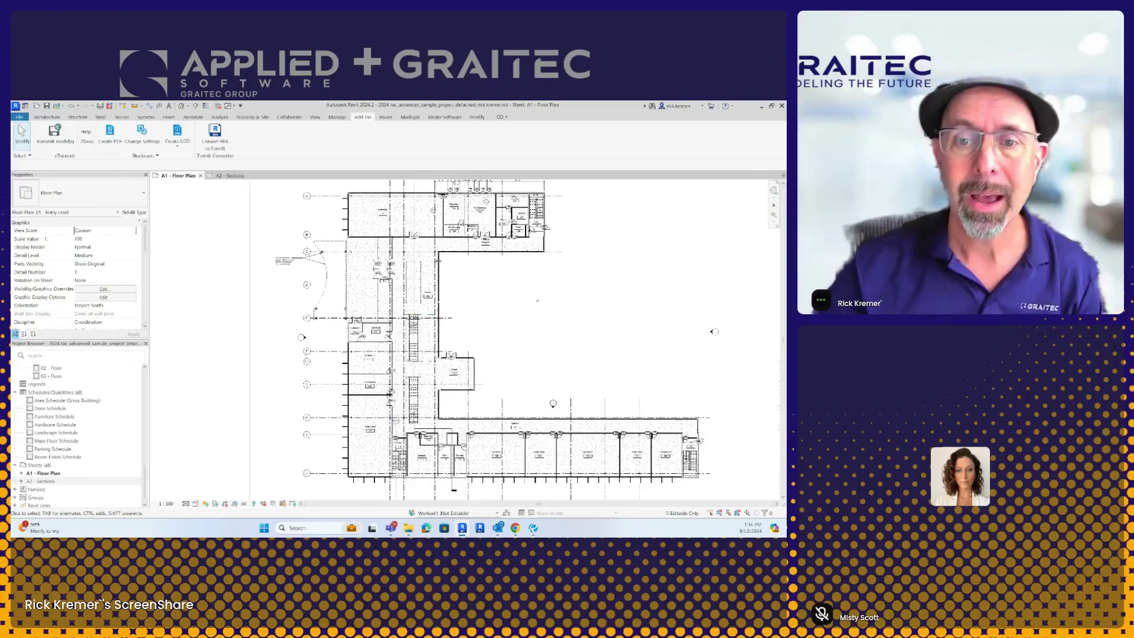
{"action": "scroll", "coordinate": [653, 326], "scroll_direction": "down", "scroll_amount": 3}
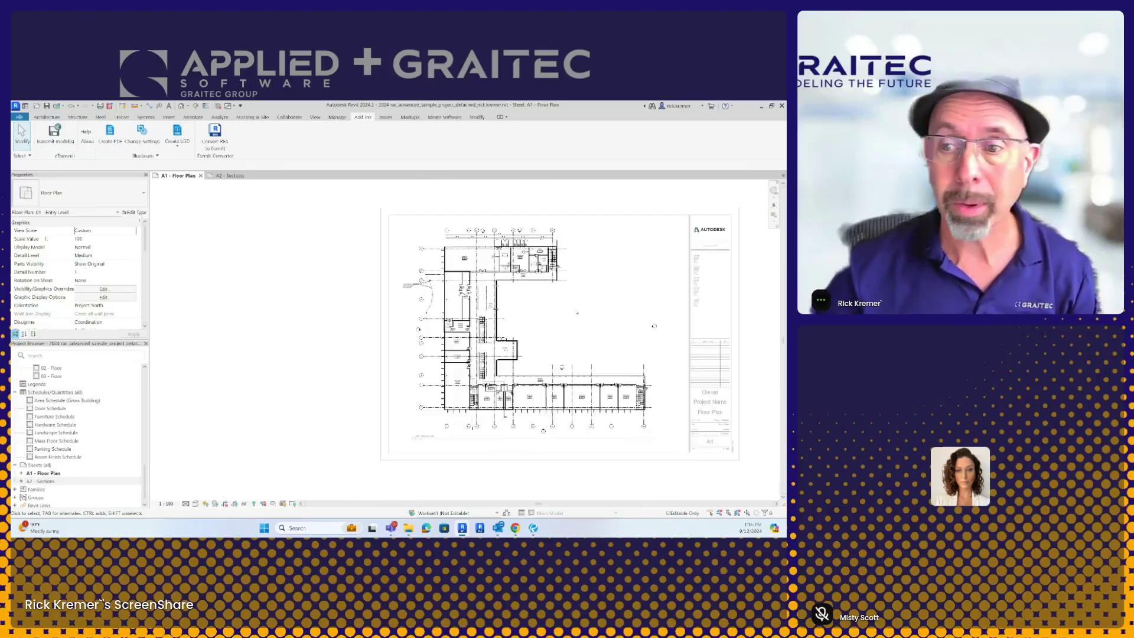
{"action": "left_click_drag", "start_coordinate": [654, 326], "coordinate": [534, 350]}
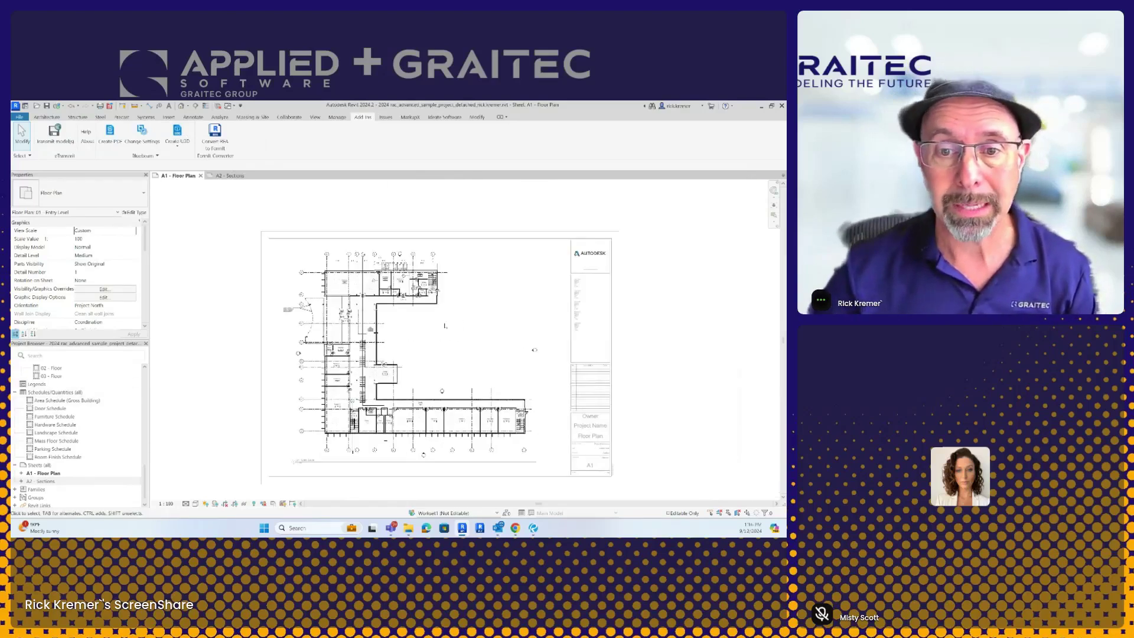
{"action": "scroll", "coordinate": [434, 280], "scroll_direction": "up", "scroll_amount": 2}
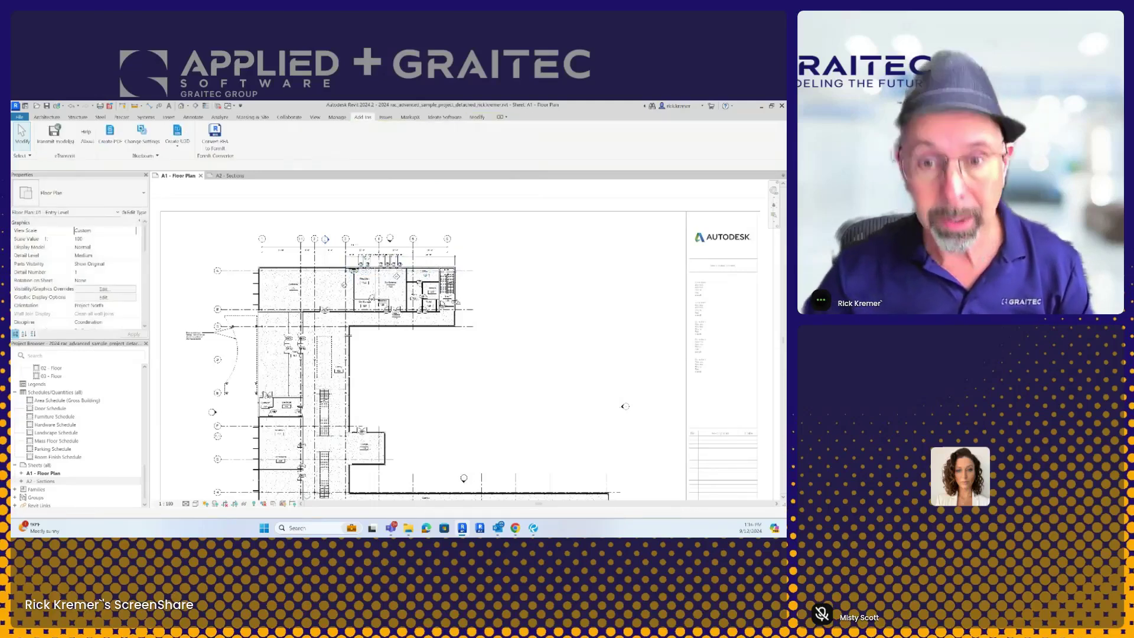
{"action": "left_click", "coordinate": [447, 282]}
{"action": "scroll", "coordinate": [448, 282], "scroll_direction": "up", "scroll_amount": 1}
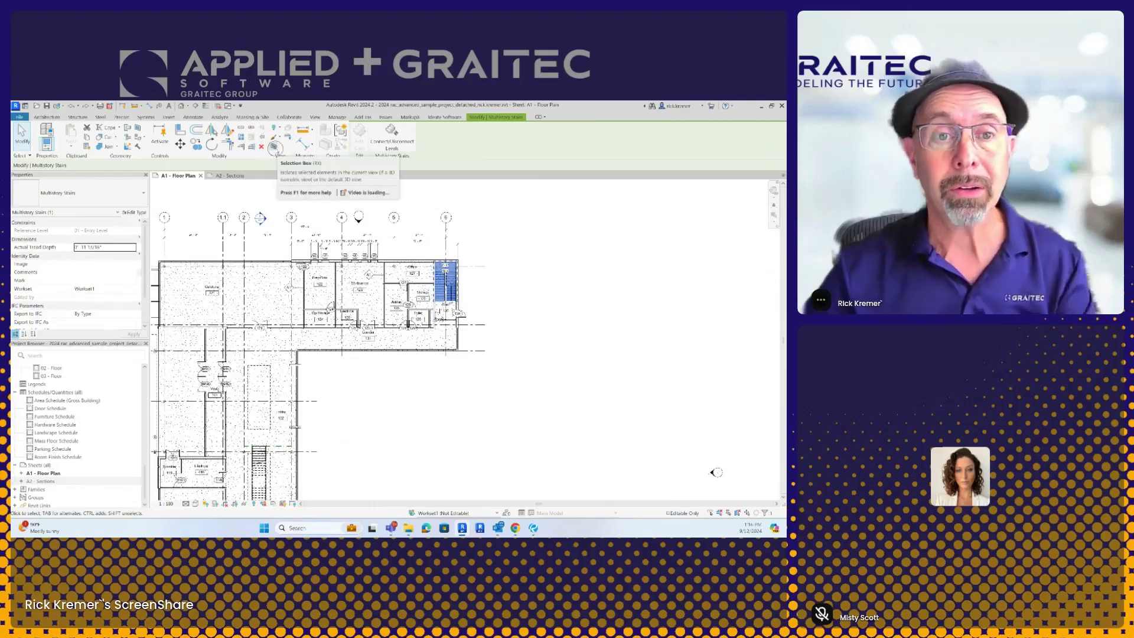
{"action": "left_click", "coordinate": [275, 148]}
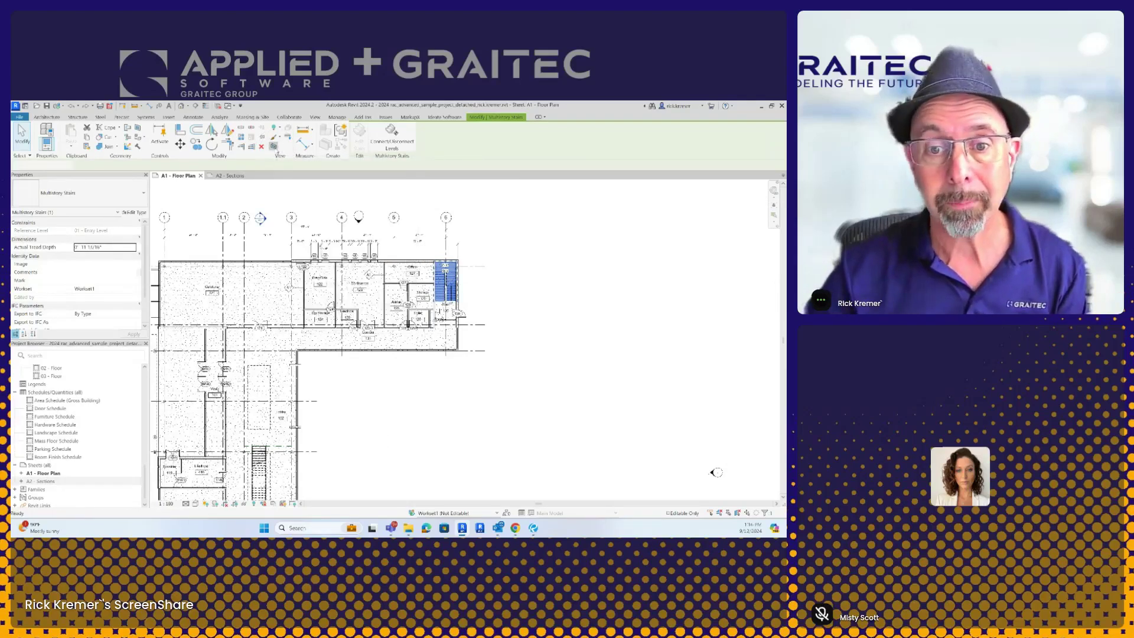
{"action": "scroll", "coordinate": [547, 275], "scroll_direction": "up", "scroll_amount": 5}
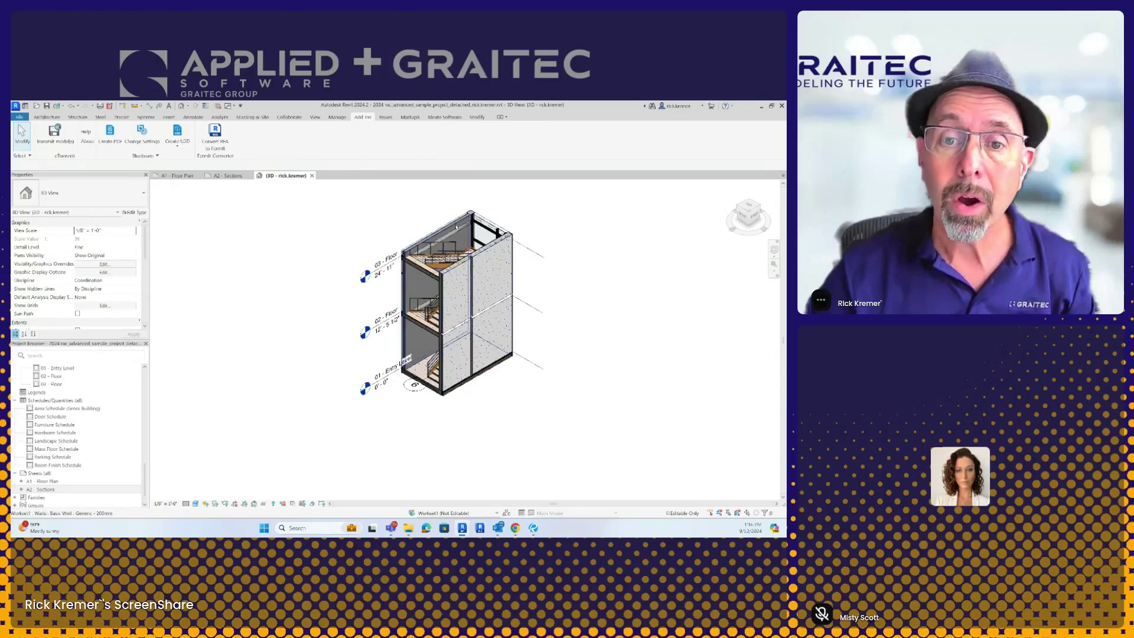
Step: Pull the section box's near face inward past the outer wall to expose the stairs, and orbit to a lower viewing angle
{"action": "left_click", "coordinate": [447, 279]}
{"action": "left_click_drag", "start_coordinate": [478, 316], "coordinate": [497, 398]}
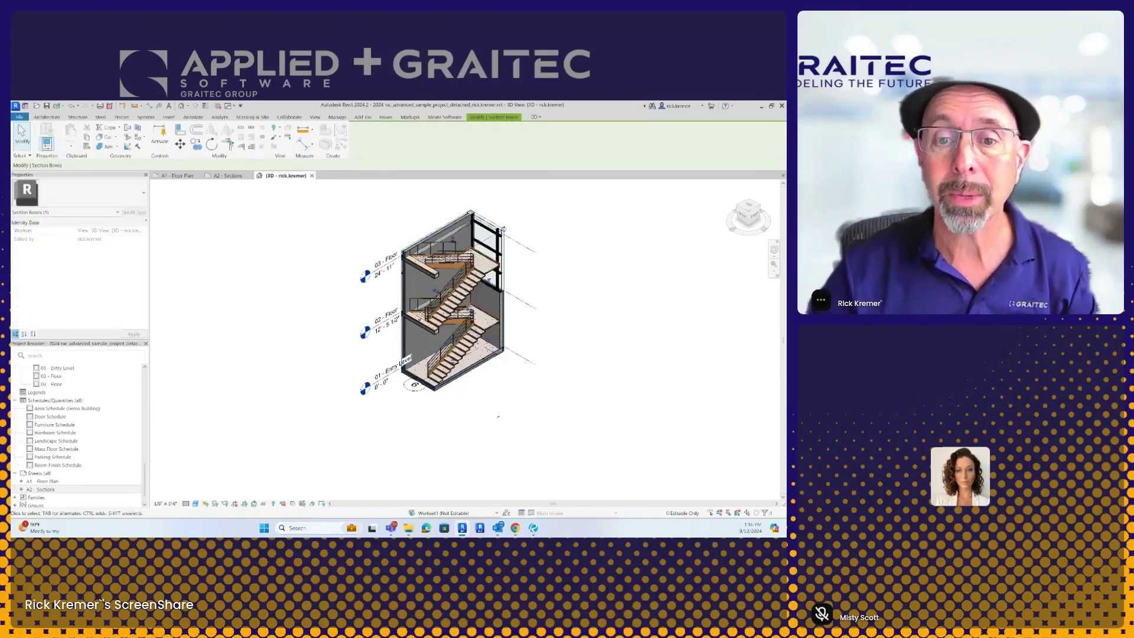
{"action": "left_click", "coordinate": [498, 416]}
{"action": "scroll", "coordinate": [413, 407], "scroll_direction": "up", "scroll_amount": 2}
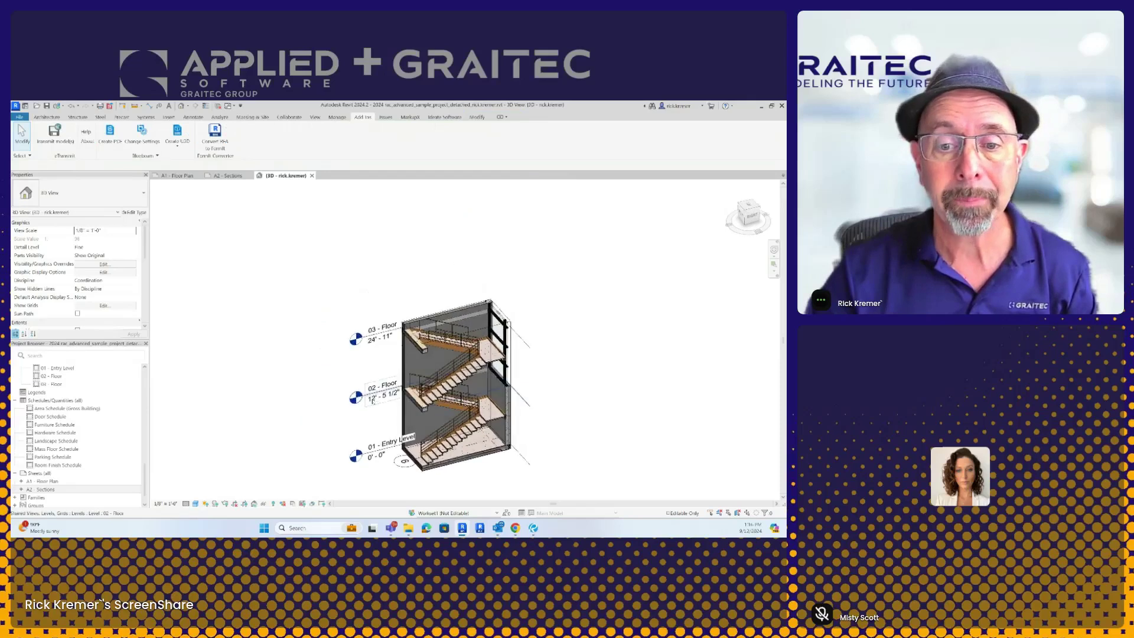
{"action": "left_click_drag", "start_coordinate": [373, 400], "coordinate": [379, 349]}
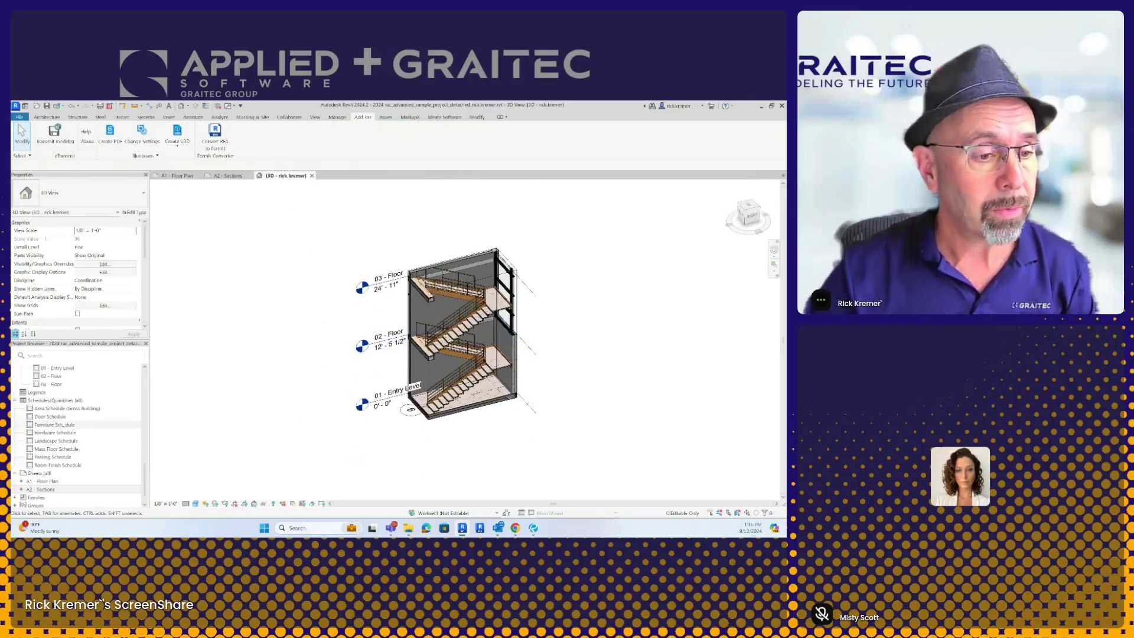
Step: Rename the current user's default 3D view in the Project Browser as Stair Section3d
{"action": "scroll", "coordinate": [62, 418], "scroll_direction": "up", "scroll_amount": 5}
{"action": "scroll", "coordinate": [63, 418], "scroll_direction": "up", "scroll_amount": 8}
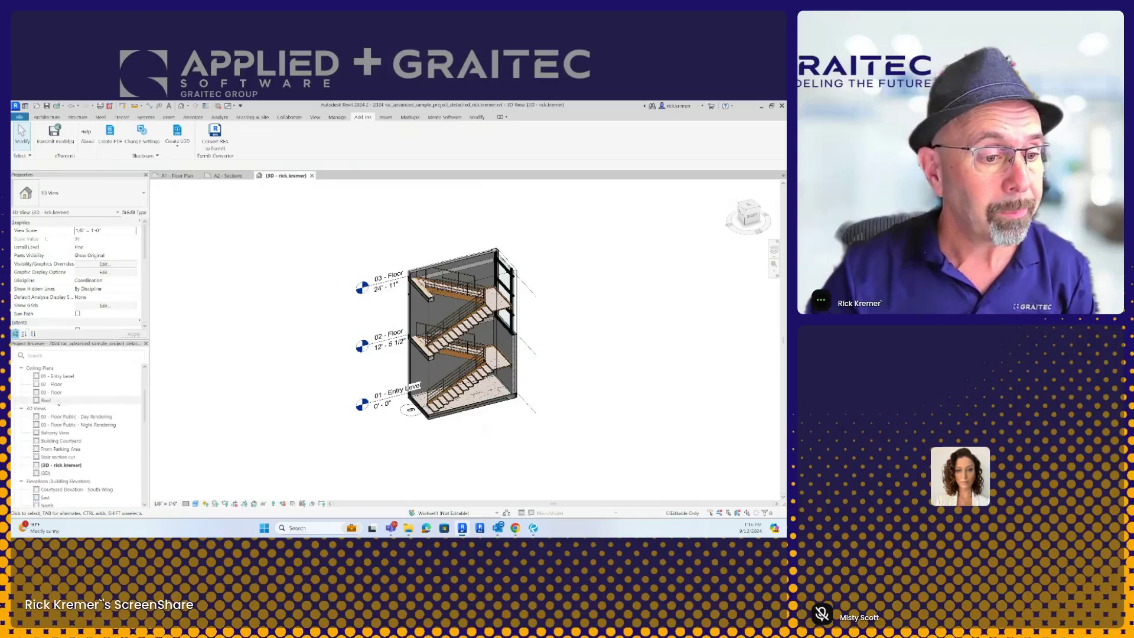
{"action": "scroll", "coordinate": [59, 405], "scroll_direction": "down", "scroll_amount": 5}
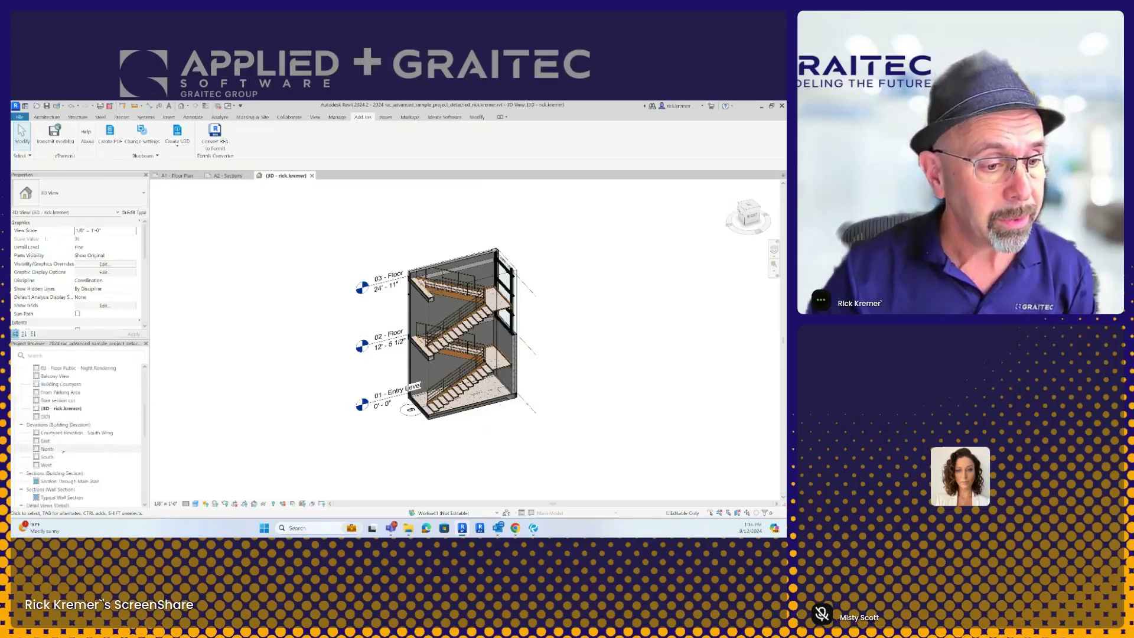
{"action": "right_click", "coordinate": [59, 408]}
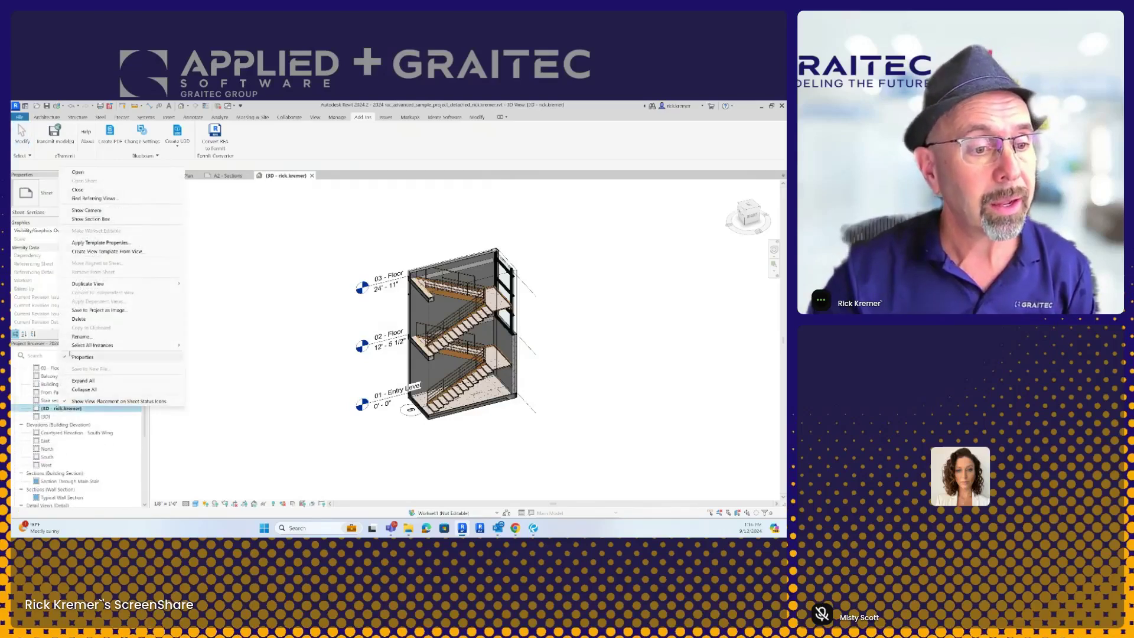
{"action": "left_click", "coordinate": [78, 339]}
{"action": "type", "text": "3D"}
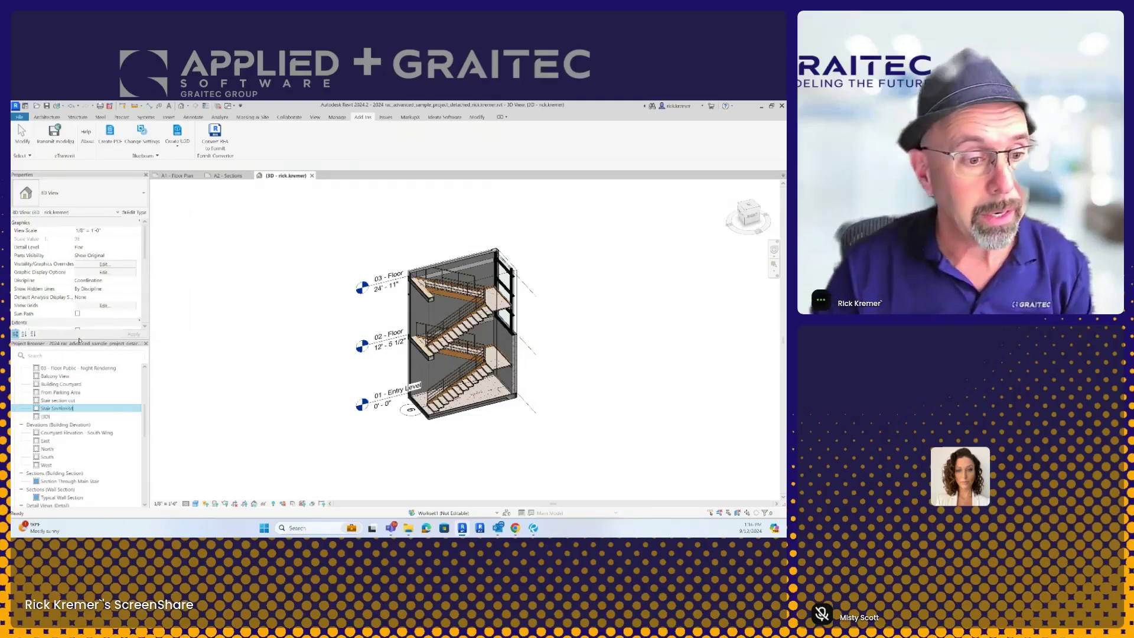
{"action": "left_click", "coordinate": [242, 367]}
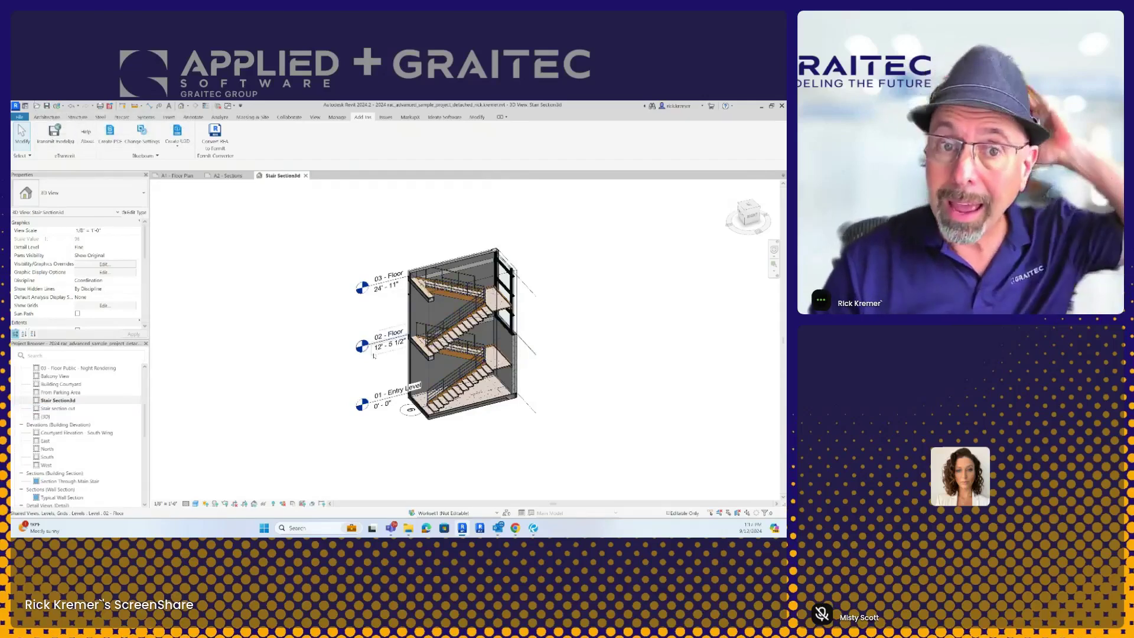
Step: Export the stair view as a U3D file named "stair 3d study" with the Bluebeam plugin
{"action": "left_click", "coordinate": [176, 147]}
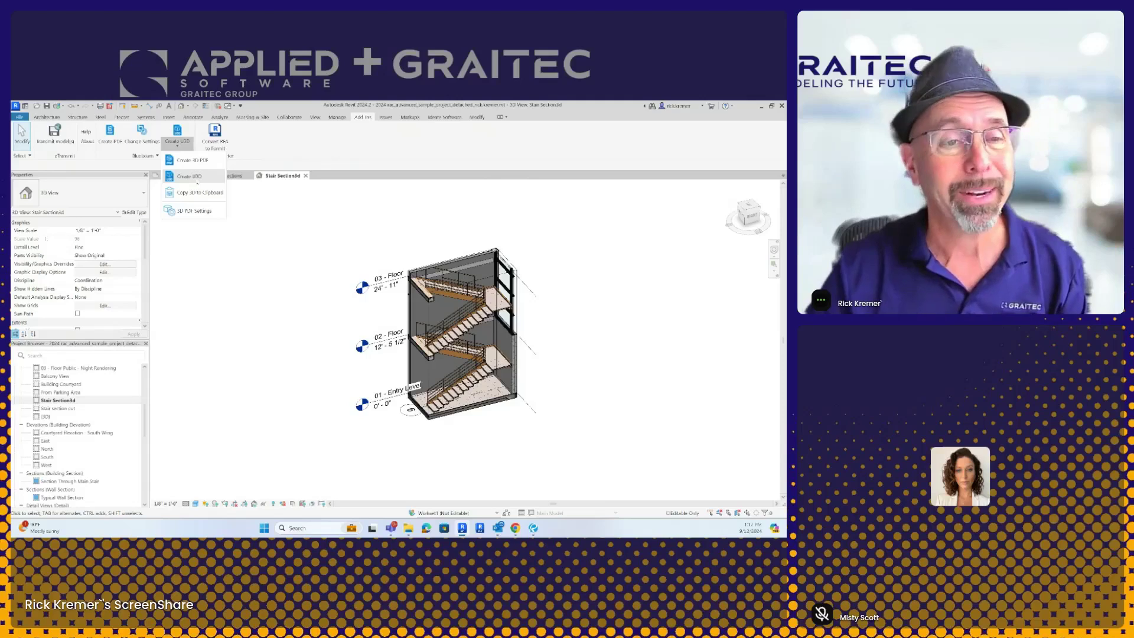
{"action": "left_click", "coordinate": [197, 180]}
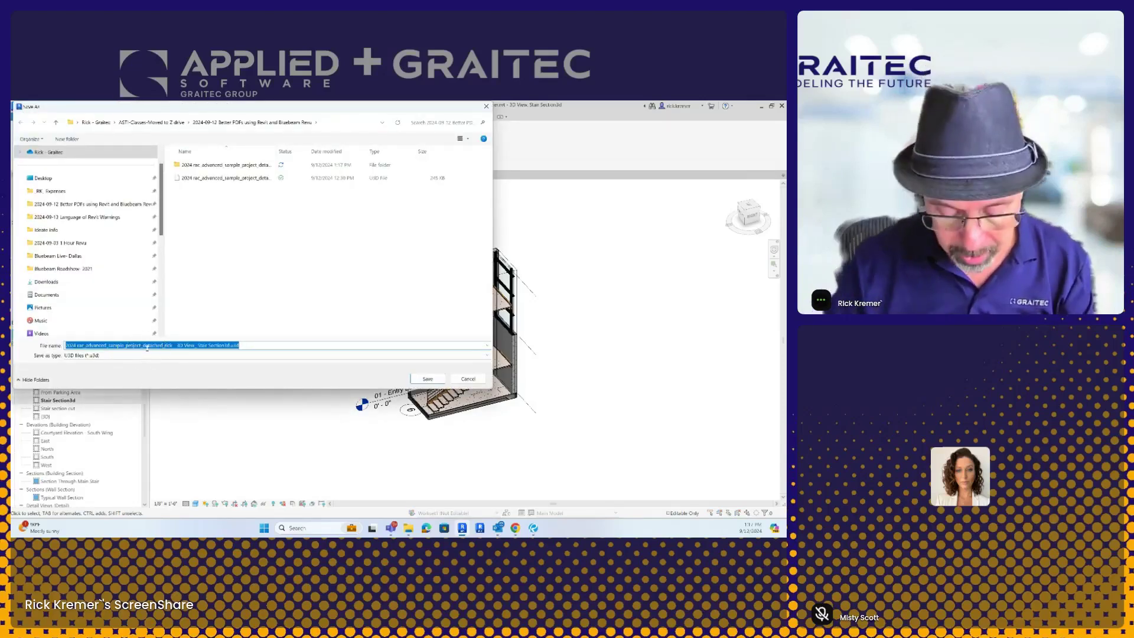
{"action": "type", "text": "stair 3d study"}
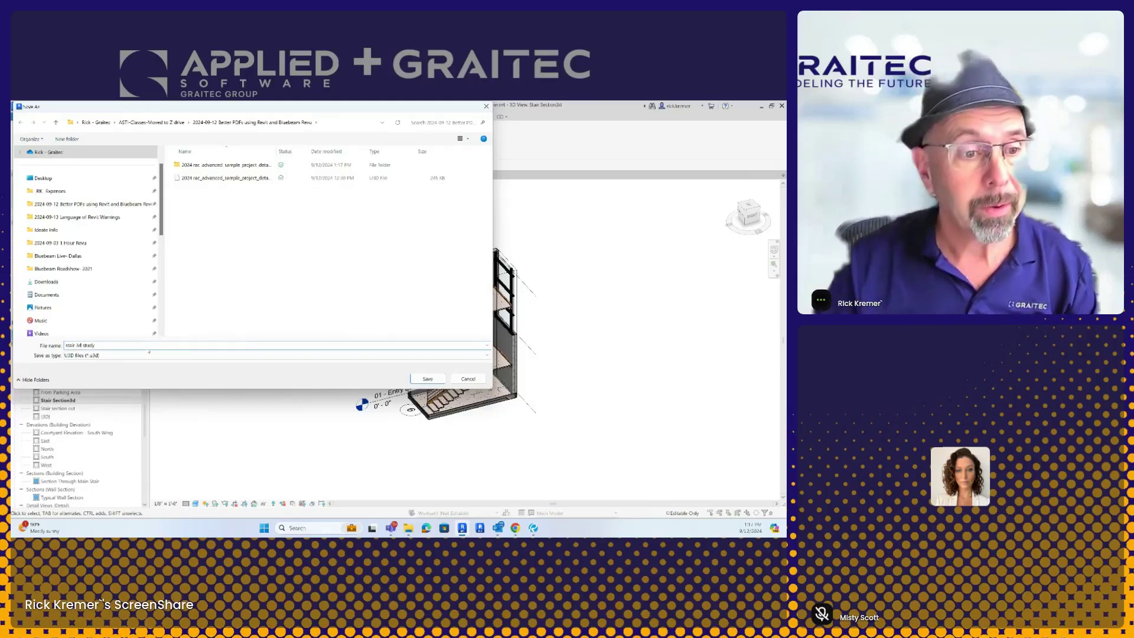
{"action": "left_click", "coordinate": [420, 377]}
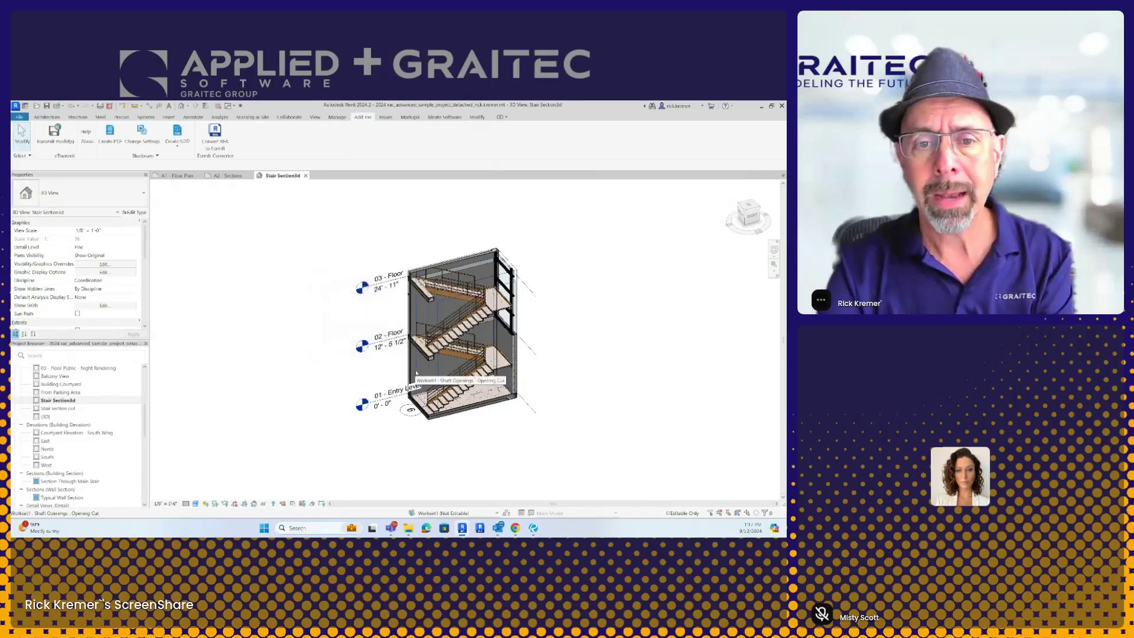
Step: Switch to Bluebeam Revu and shrink the Markups List to show more of the floor plan
{"action": "mouse_move", "coordinate": [533, 527]}
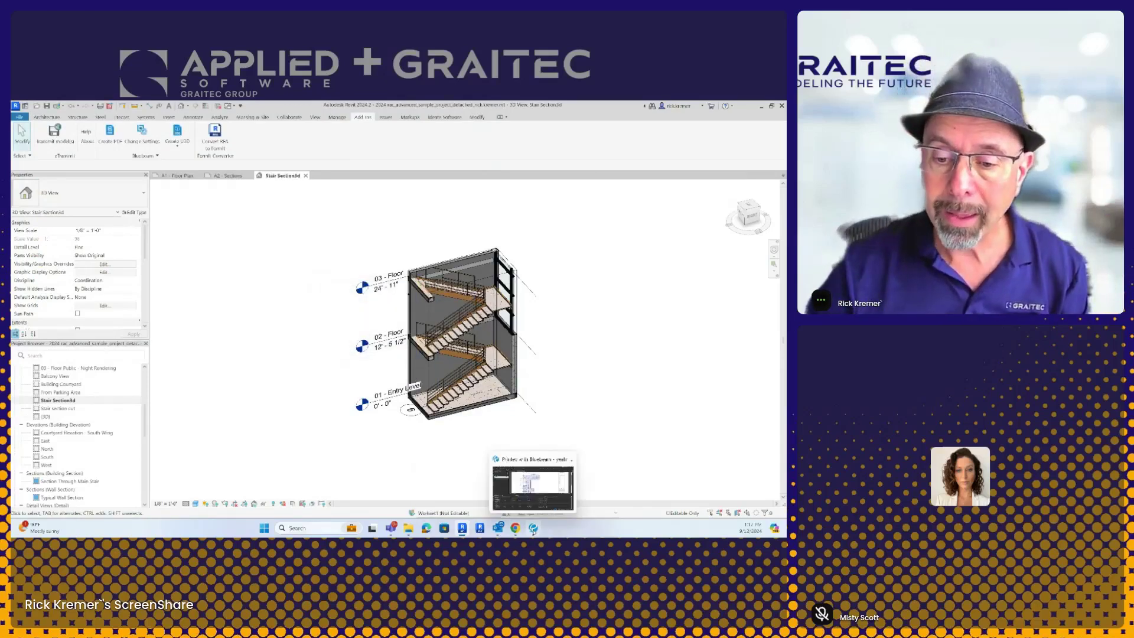
{"action": "left_click", "coordinate": [530, 493]}
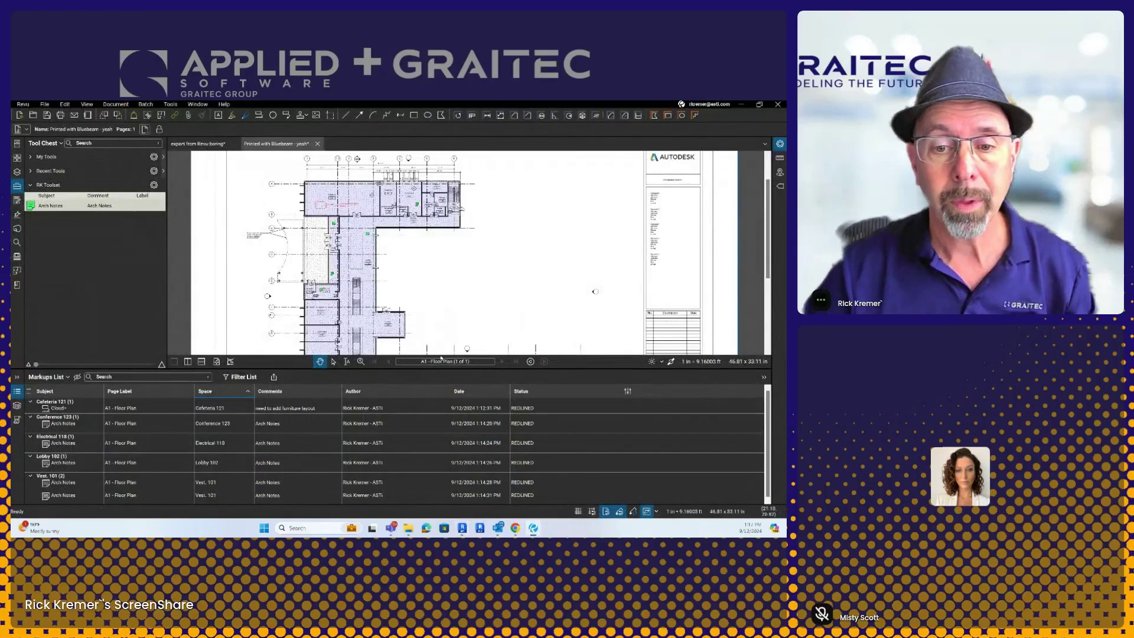
{"action": "left_click_drag", "start_coordinate": [449, 369], "coordinate": [449, 449]}
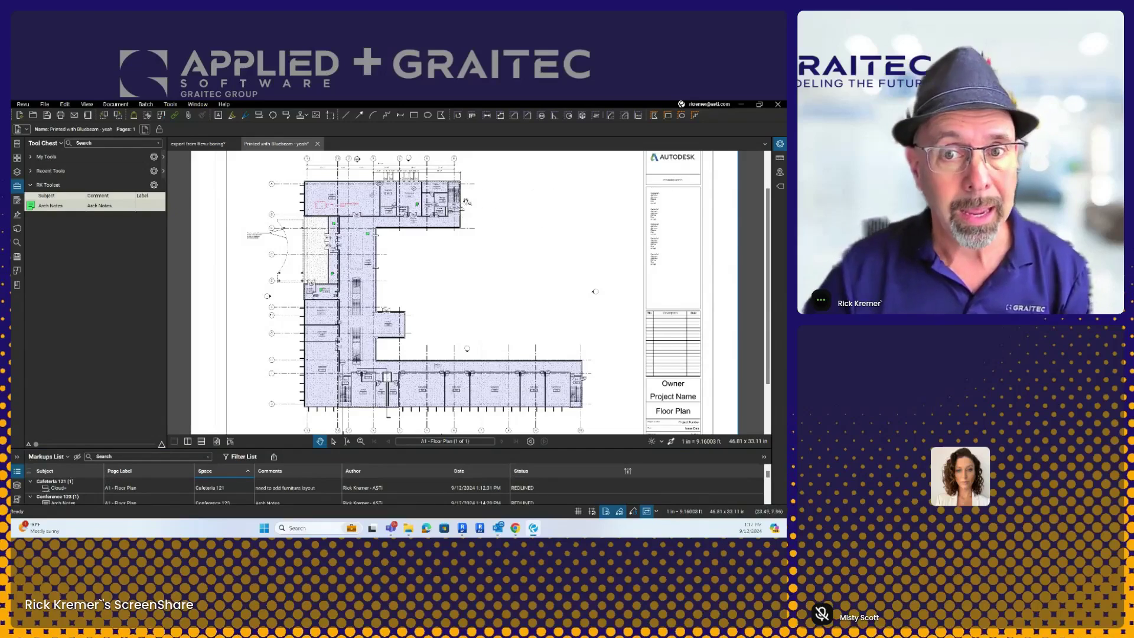
Step: Search the commands for "3d", start Add & Edit 3D Content, and mark a 3D window in the blank area beside the stairs
{"action": "left_click", "coordinate": [224, 104]}
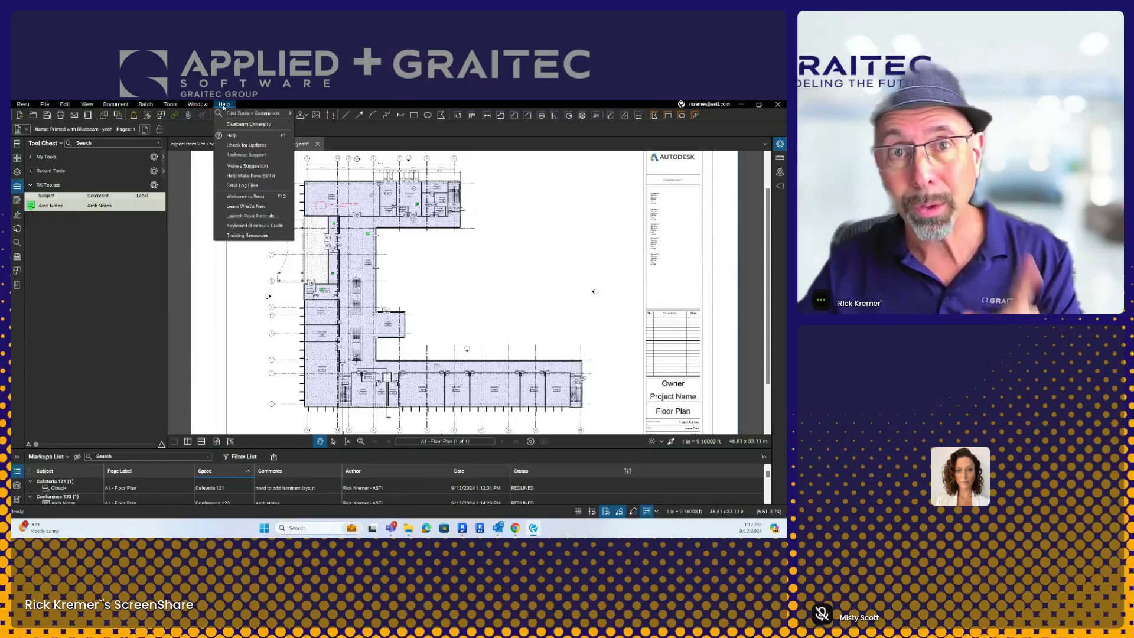
{"action": "mouse_move", "coordinate": [231, 114]}
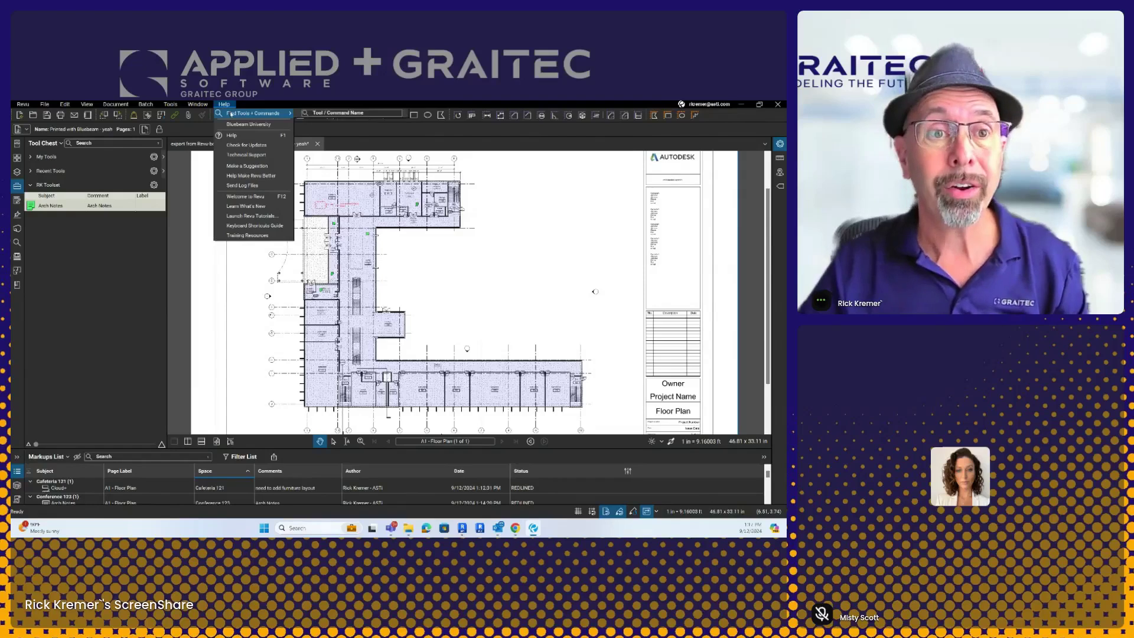
{"action": "left_click", "coordinate": [323, 112]}
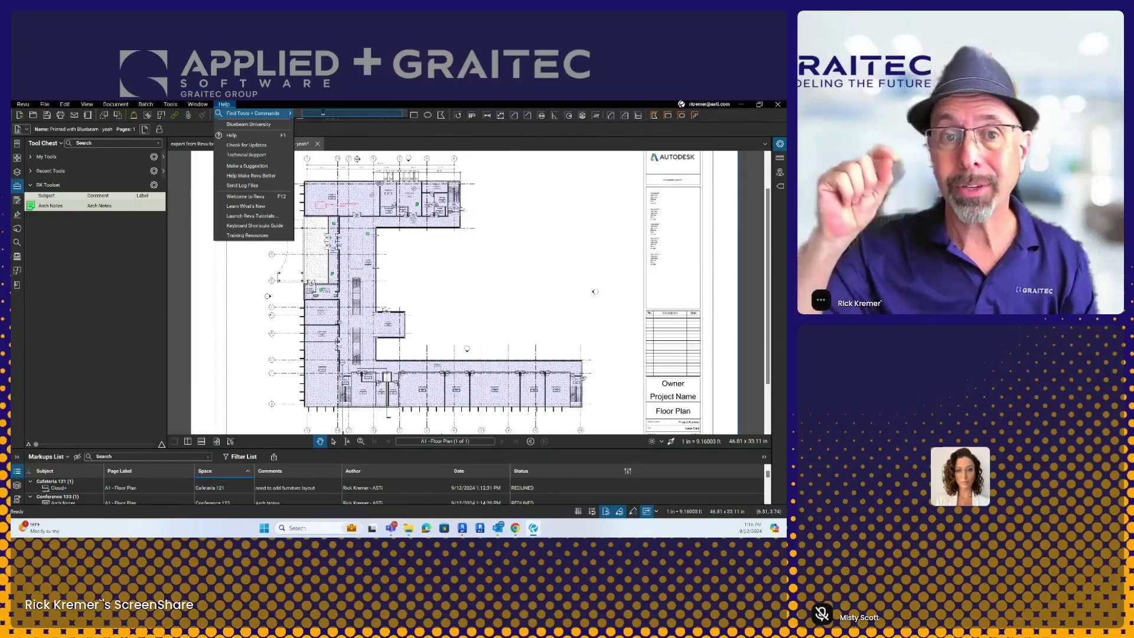
{"action": "type", "text": "3d"}
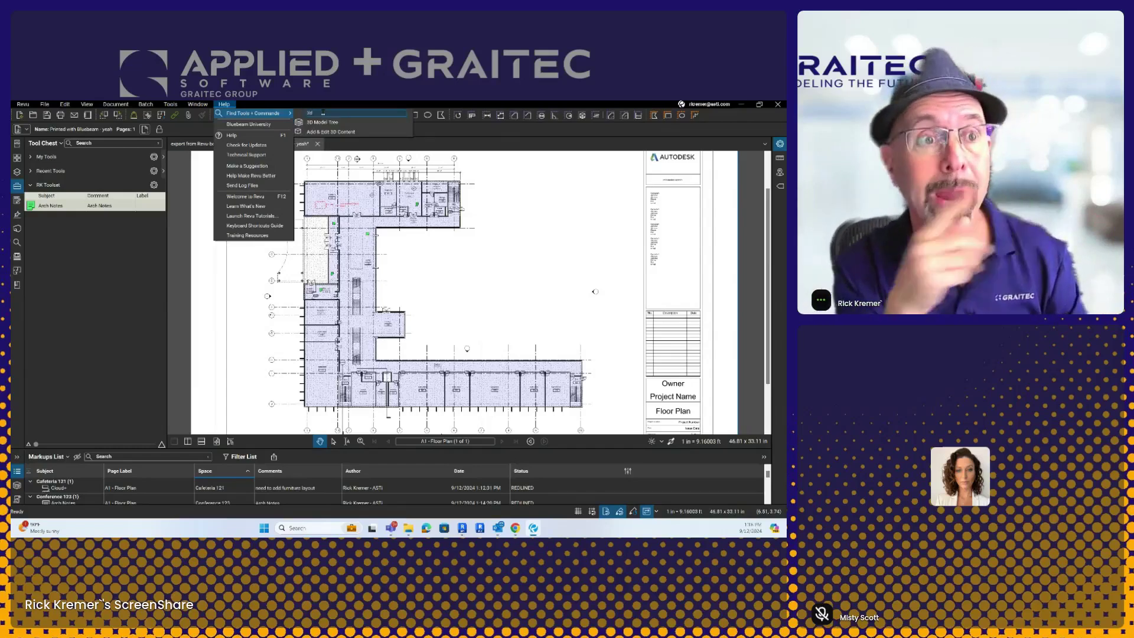
{"action": "left_click", "coordinate": [323, 132]}
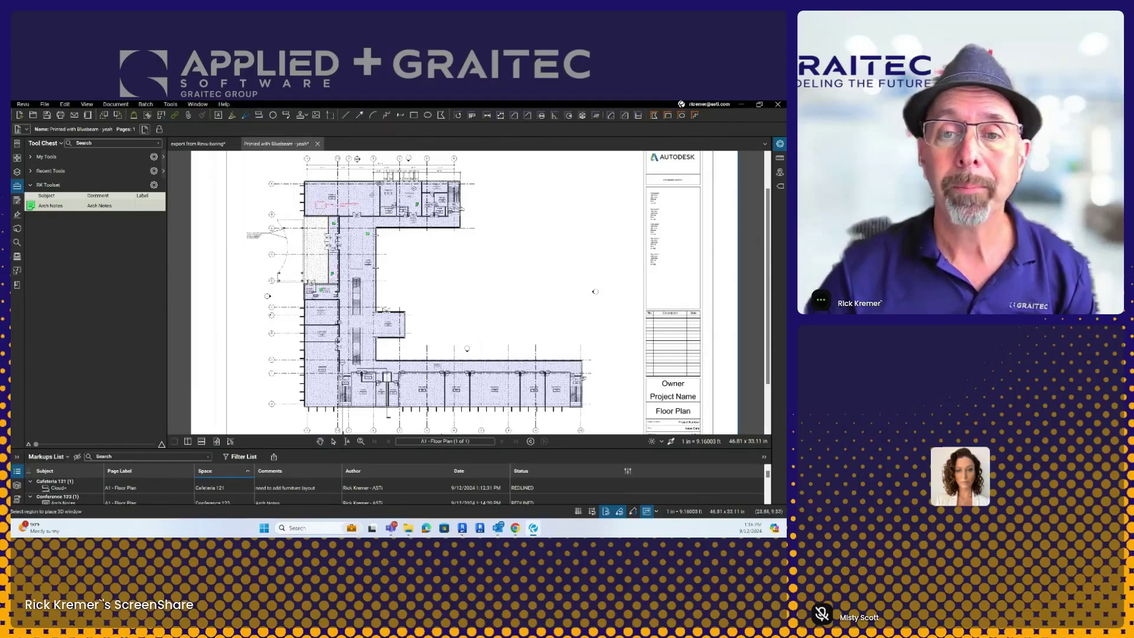
{"action": "left_click_drag", "start_coordinate": [485, 180], "coordinate": [577, 285]}
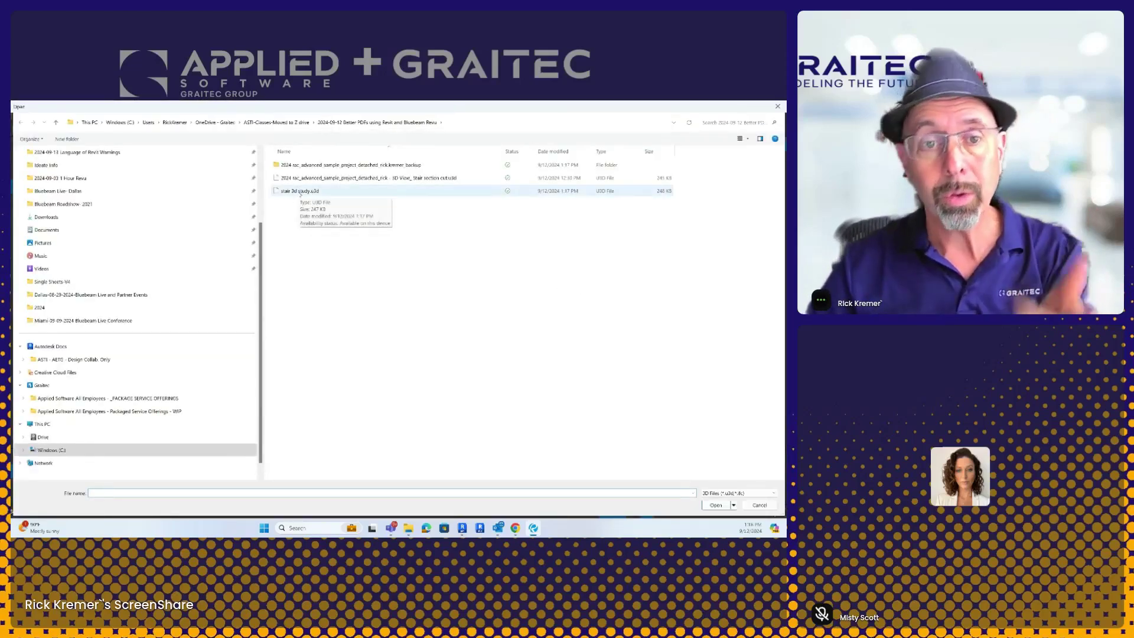
Step: Insert stair 3d study.u3d into the marked window with Headlamp lighting and Solid rendering
{"action": "left_click", "coordinate": [324, 192]}
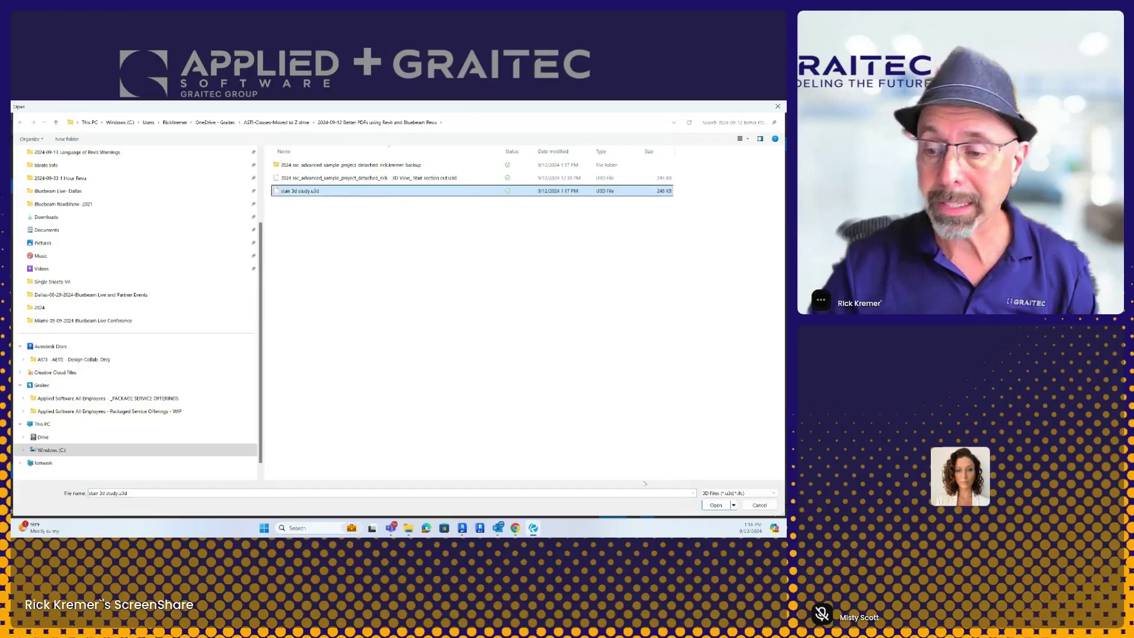
{"action": "left_click", "coordinate": [716, 505]}
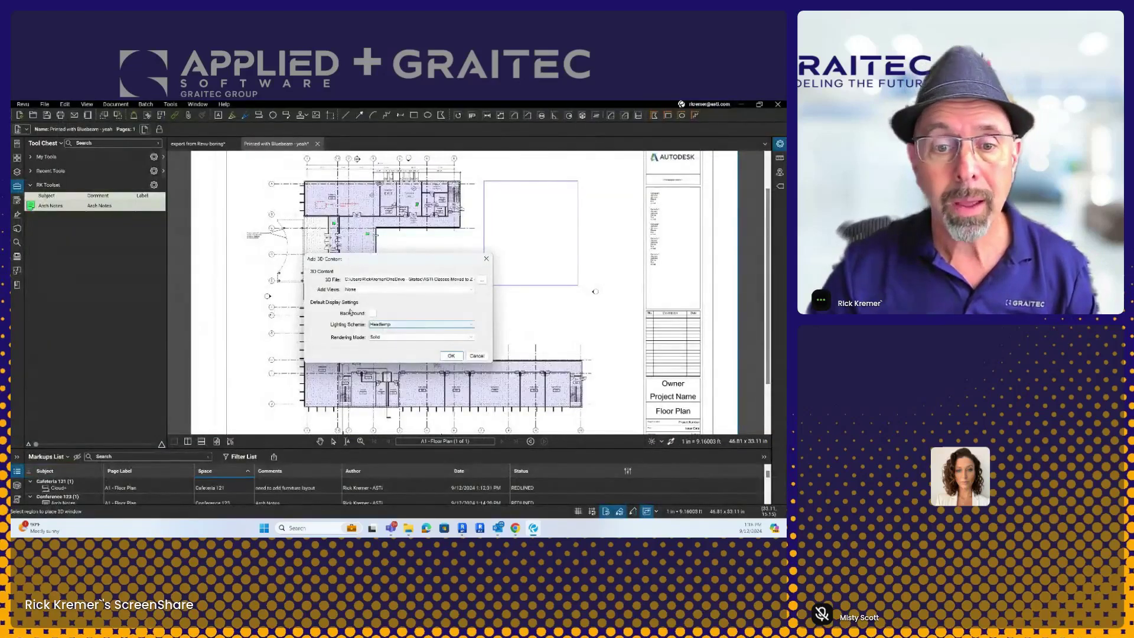
{"action": "key", "text": "Tab"}
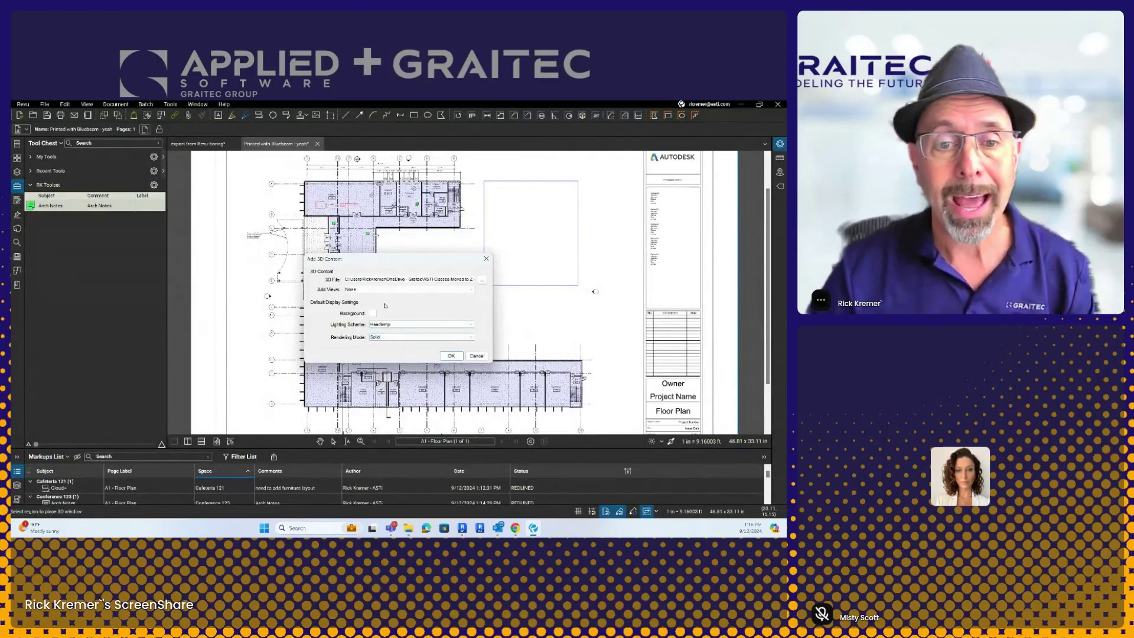
{"action": "left_click", "coordinate": [373, 313]}
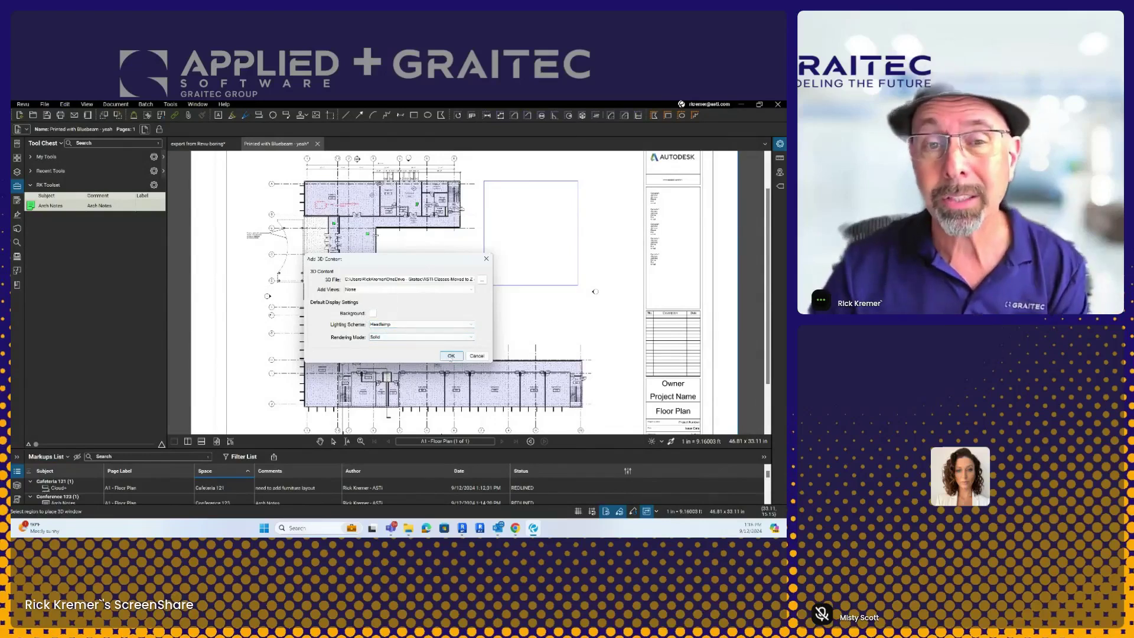
{"action": "left_click", "coordinate": [450, 356]}
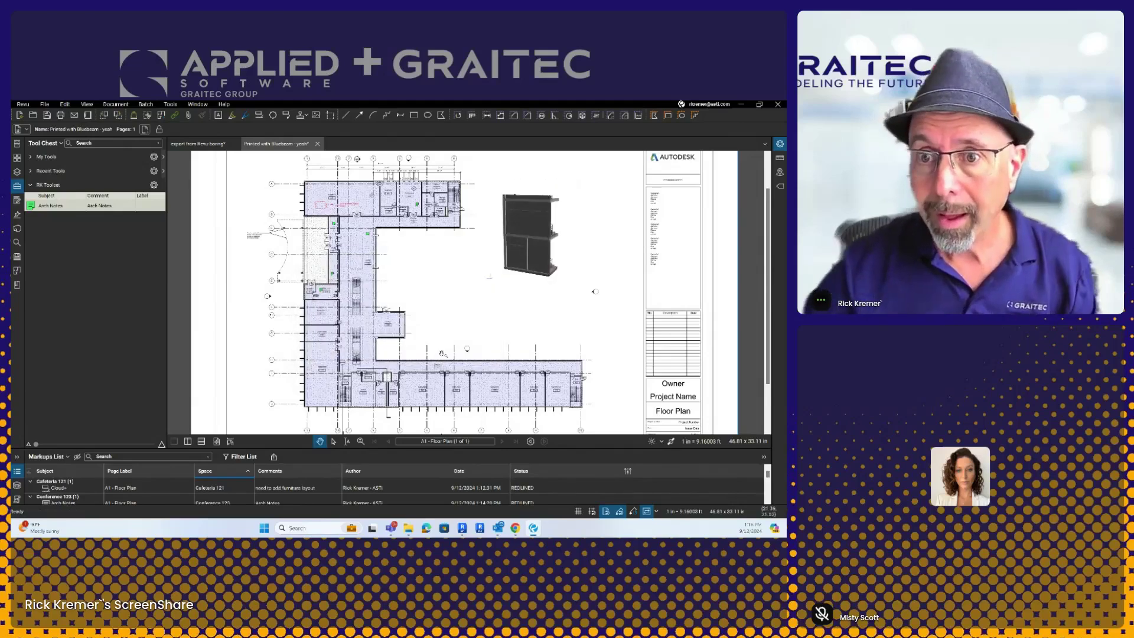
{"action": "scroll", "coordinate": [455, 345], "scroll_direction": "down", "scroll_amount": 1}
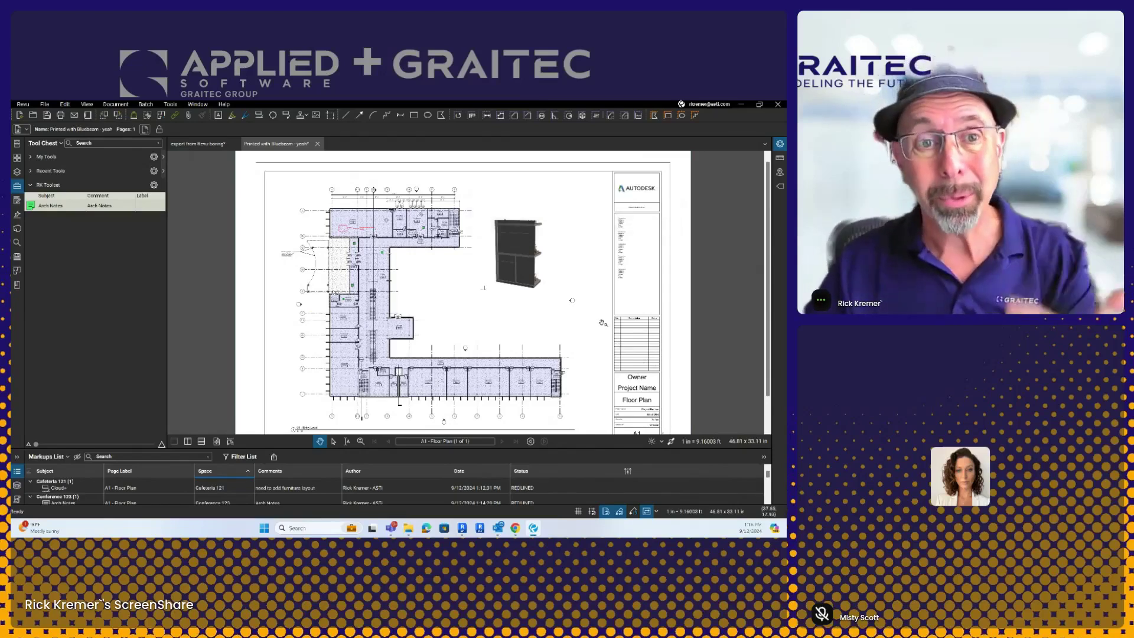
Step: Activate the embedded 3D stair model and orbit and zoom it to examine the enclosure and stairs from another angle
{"action": "left_click", "coordinate": [573, 288]}
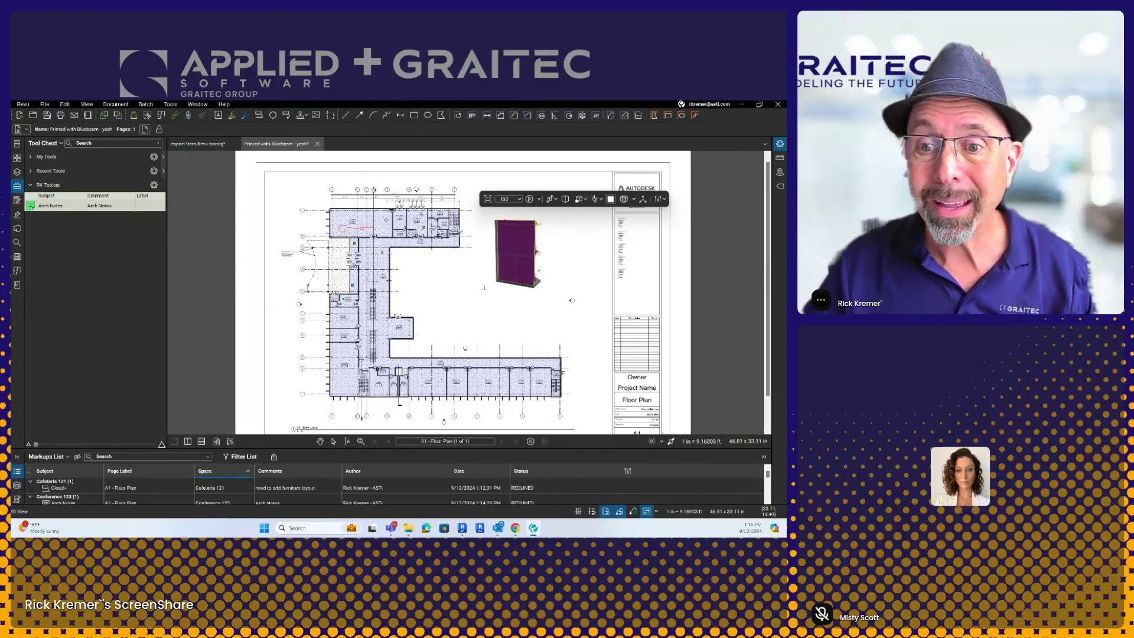
{"action": "left_click_drag", "start_coordinate": [527, 238], "coordinate": [515, 253]}
{"action": "scroll", "coordinate": [515, 254], "scroll_direction": "up", "scroll_amount": 3}
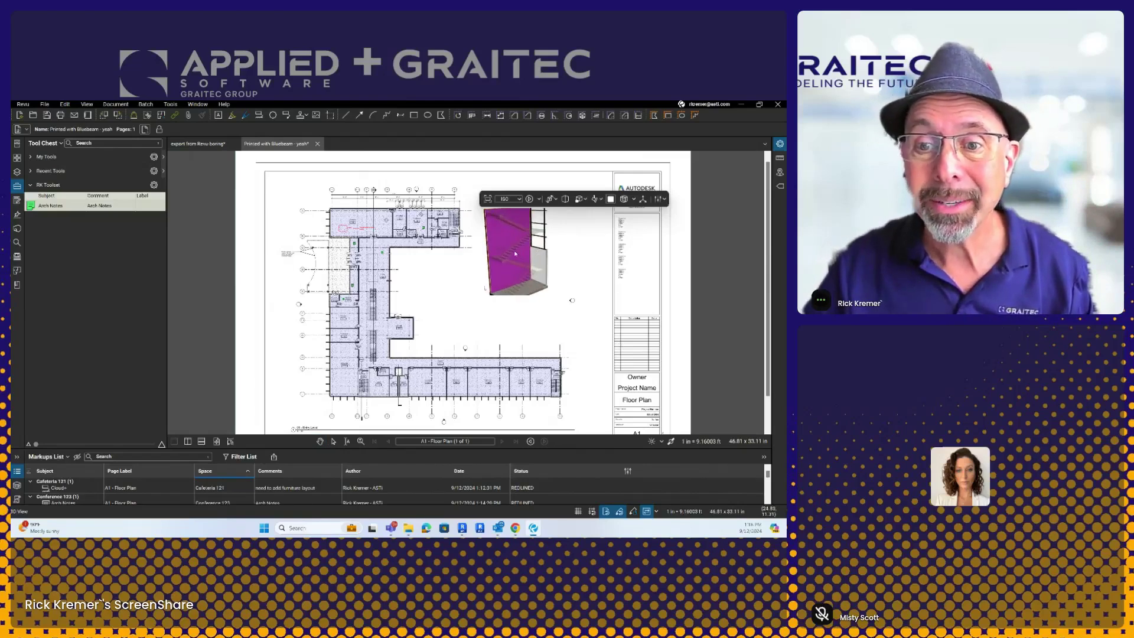
{"action": "left_click", "coordinate": [586, 258]}
{"action": "left_click", "coordinate": [515, 247]}
{"action": "left_click", "coordinate": [319, 441]}
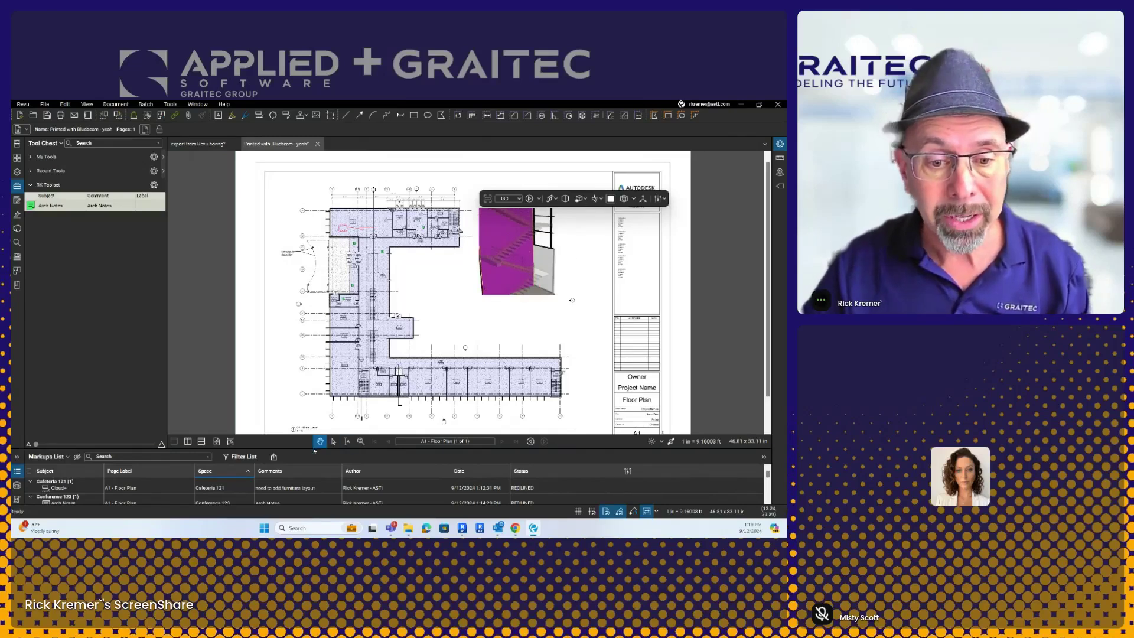
Step: Open the 3D Model Tree for the embedded stair model and enlarge it to show more element rows
{"action": "left_click_drag", "start_coordinate": [313, 450], "coordinate": [315, 375]}
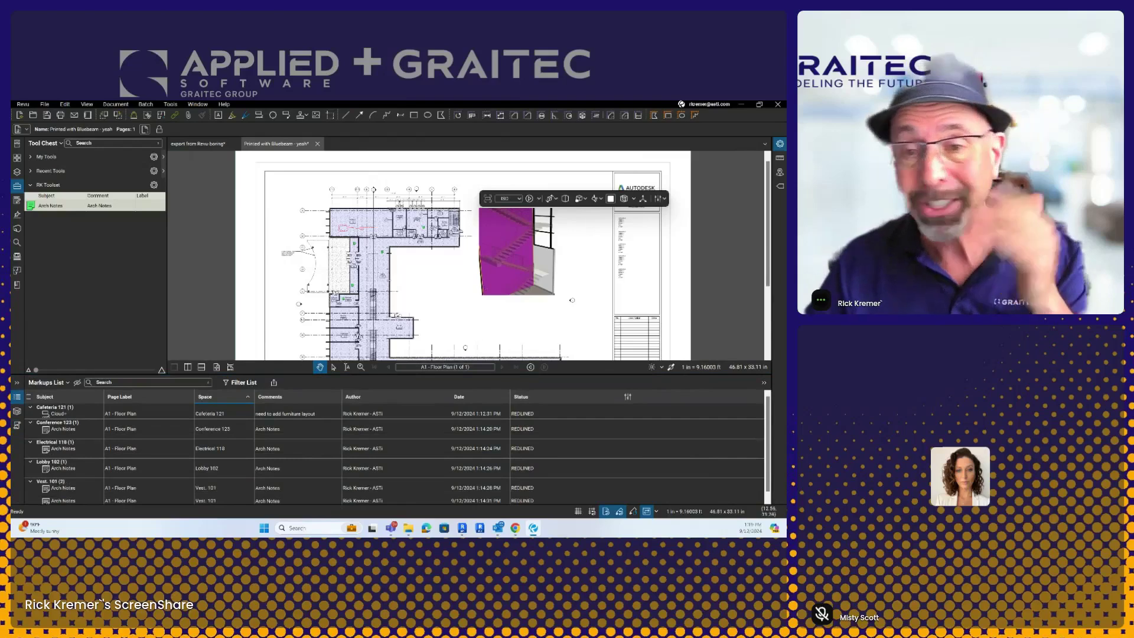
{"action": "scroll", "coordinate": [559, 261], "scroll_direction": "down", "scroll_amount": 3}
{"action": "left_click_drag", "start_coordinate": [546, 261], "coordinate": [520, 270]}
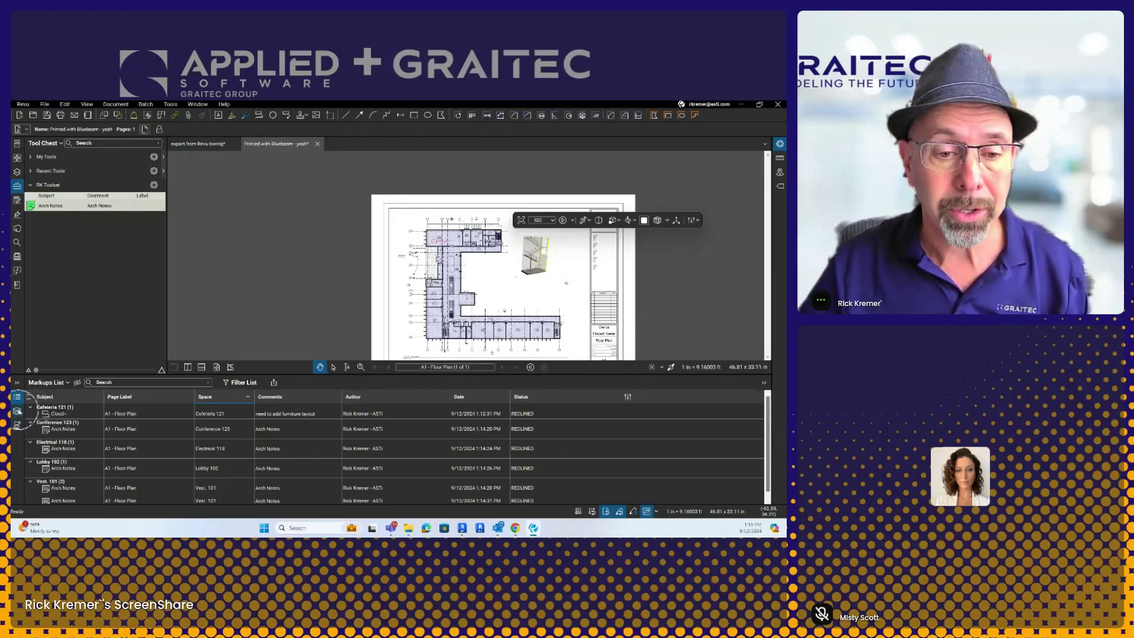
{"action": "left_click", "coordinate": [17, 411]}
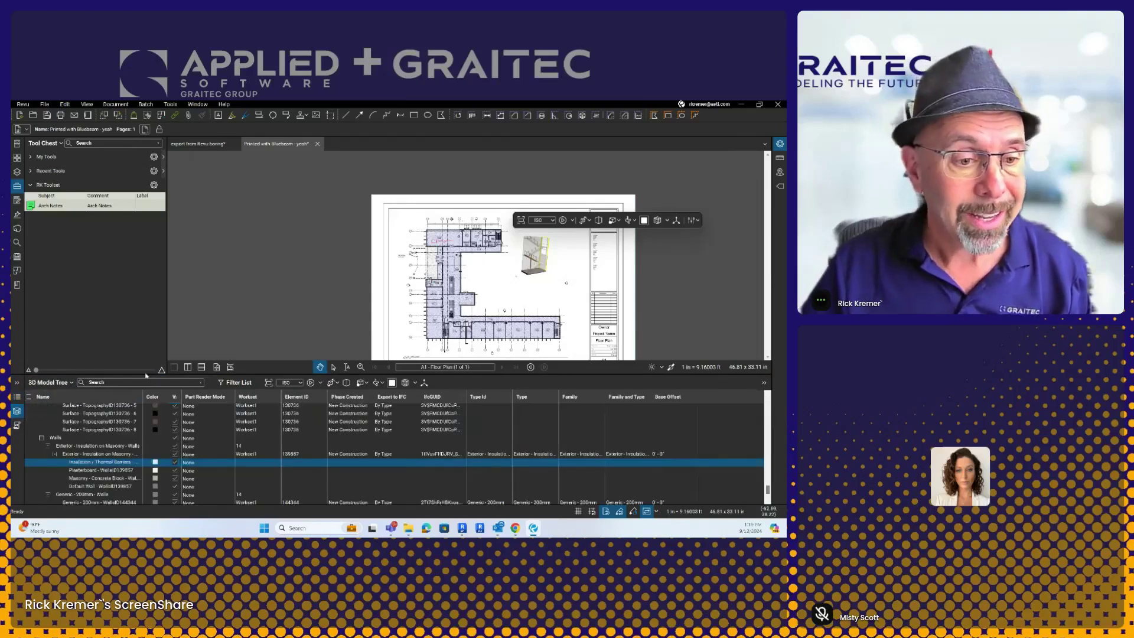
{"action": "left_click_drag", "start_coordinate": [146, 374], "coordinate": [146, 328]}
{"action": "left_click", "coordinate": [95, 417]}
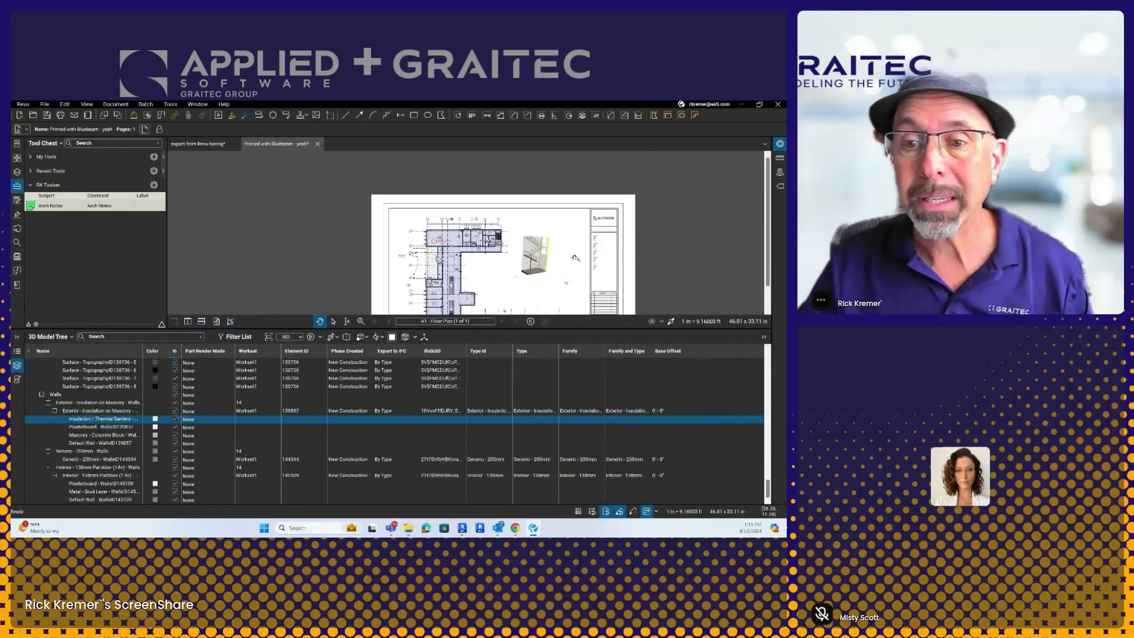
Step: Select the stair enclosure wall in the 3D model and examine its Element ID in the 3D Model Tree
{"action": "left_click", "coordinate": [535, 253]}
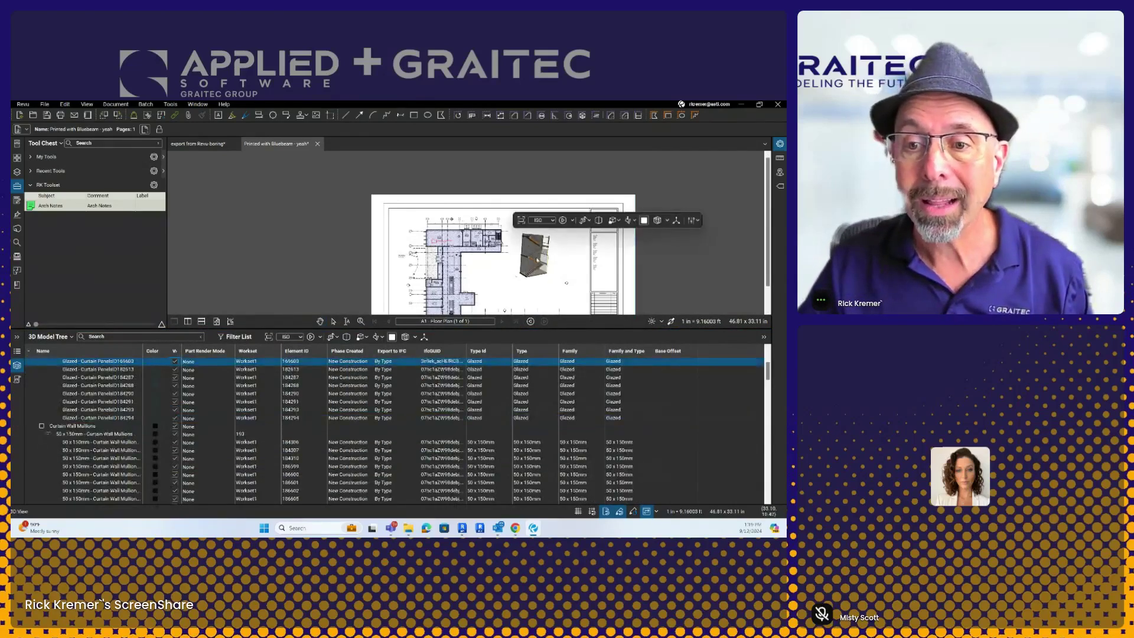
{"action": "left_click", "coordinate": [535, 254]}
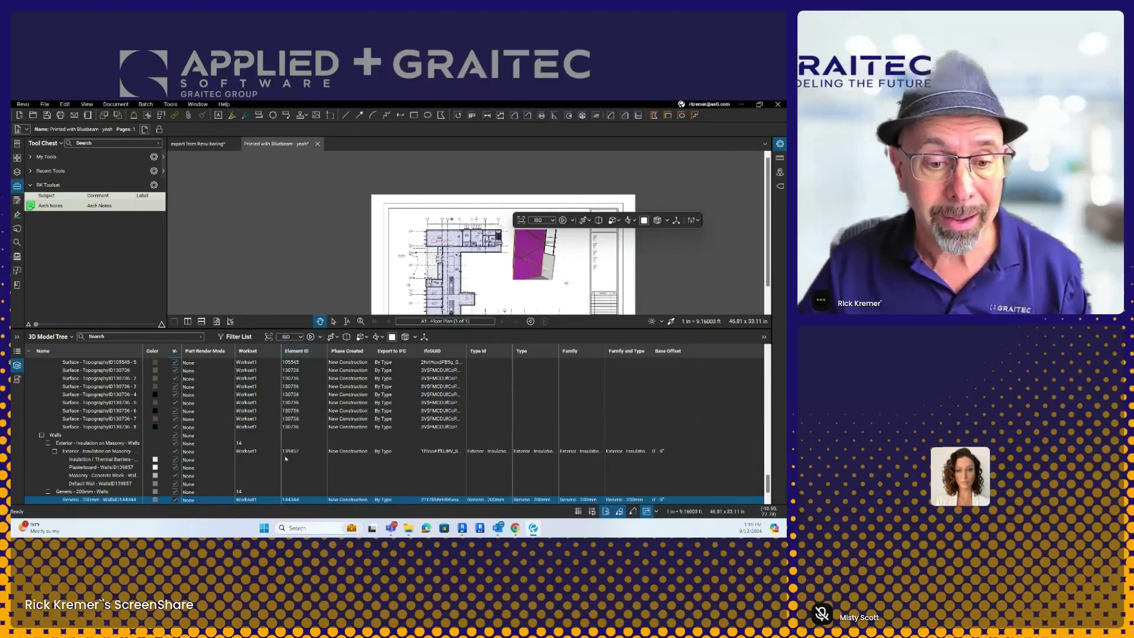
{"action": "left_click", "coordinate": [289, 504]}
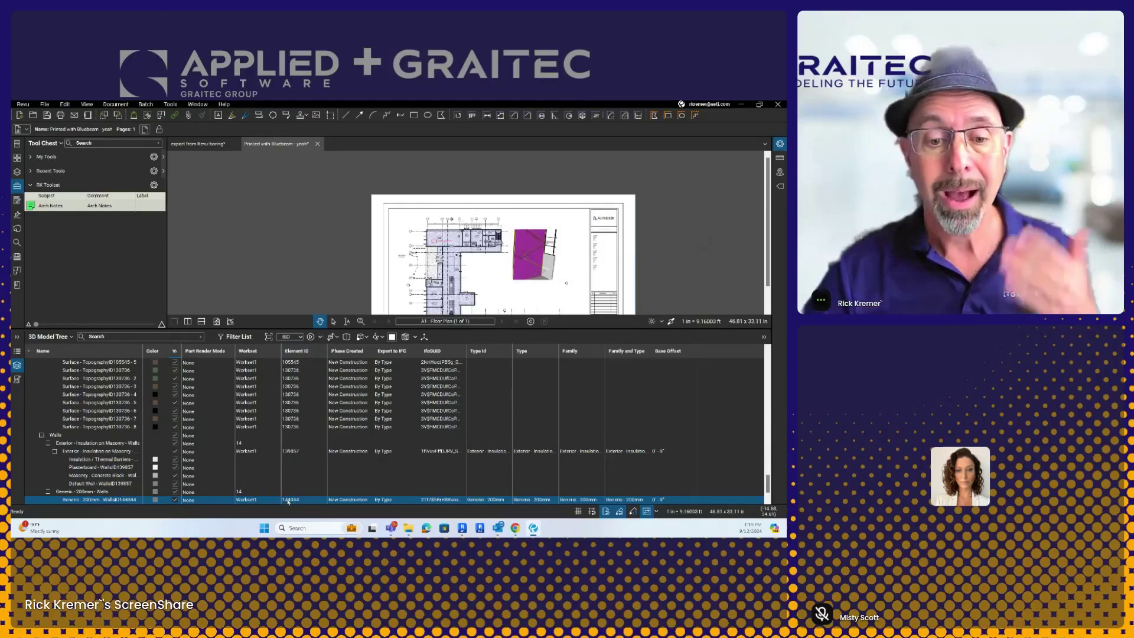
Step: Hide the front enclosure wall of the 3D stair and place a Cloud+ markup reading "this need to be fixed" near the upper stair flight
{"action": "left_click", "coordinate": [530, 252]}
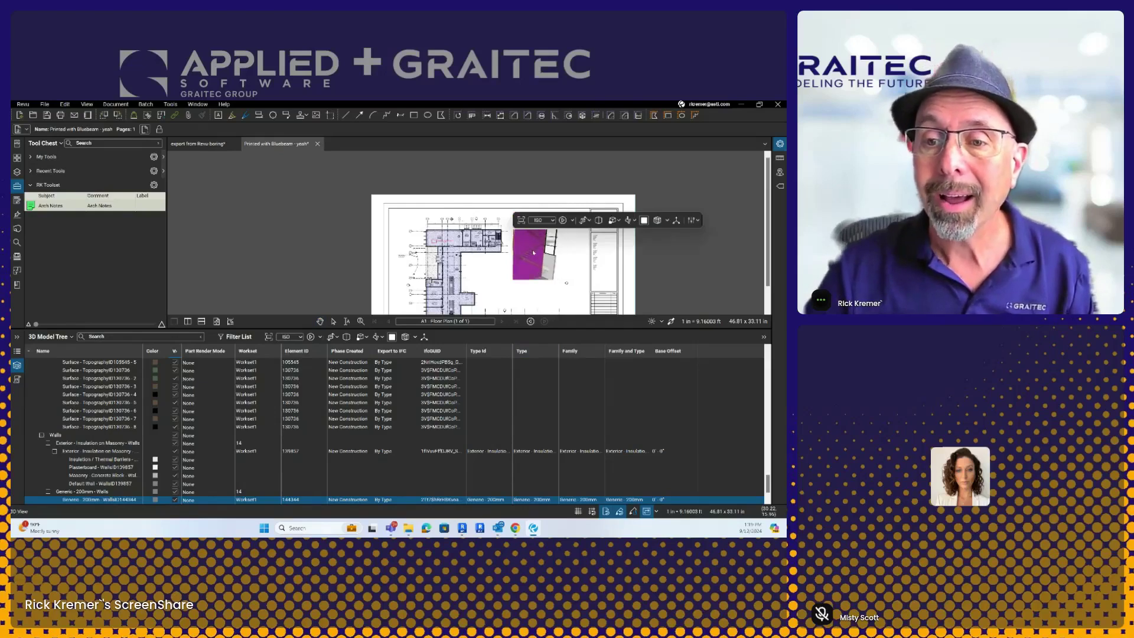
{"action": "key", "text": "Escape"}
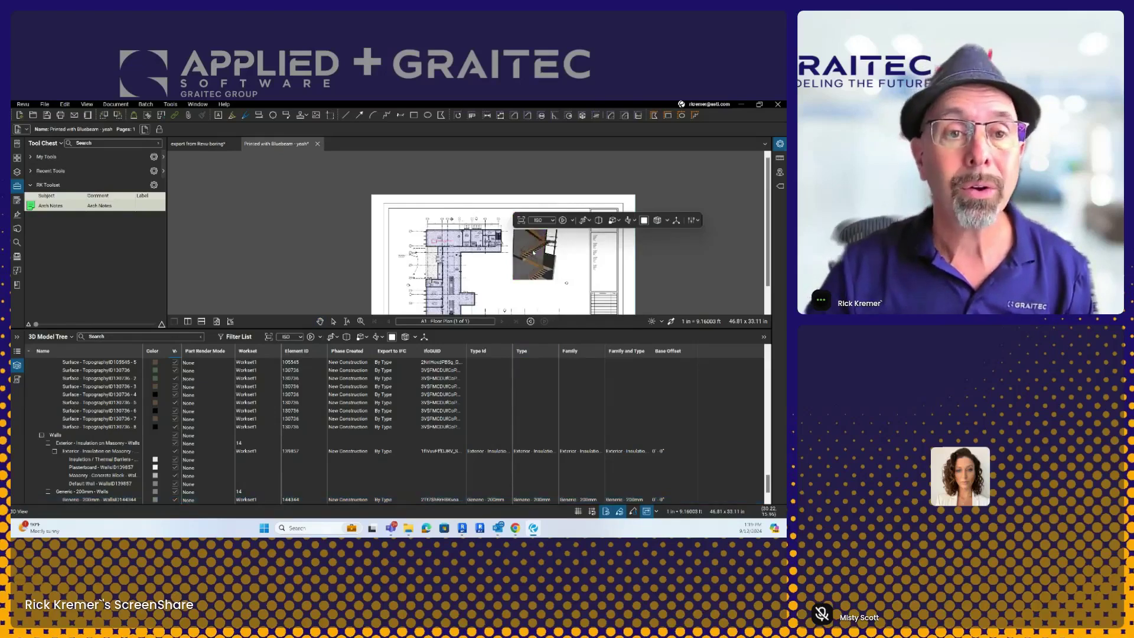
{"action": "key", "text": "c"}
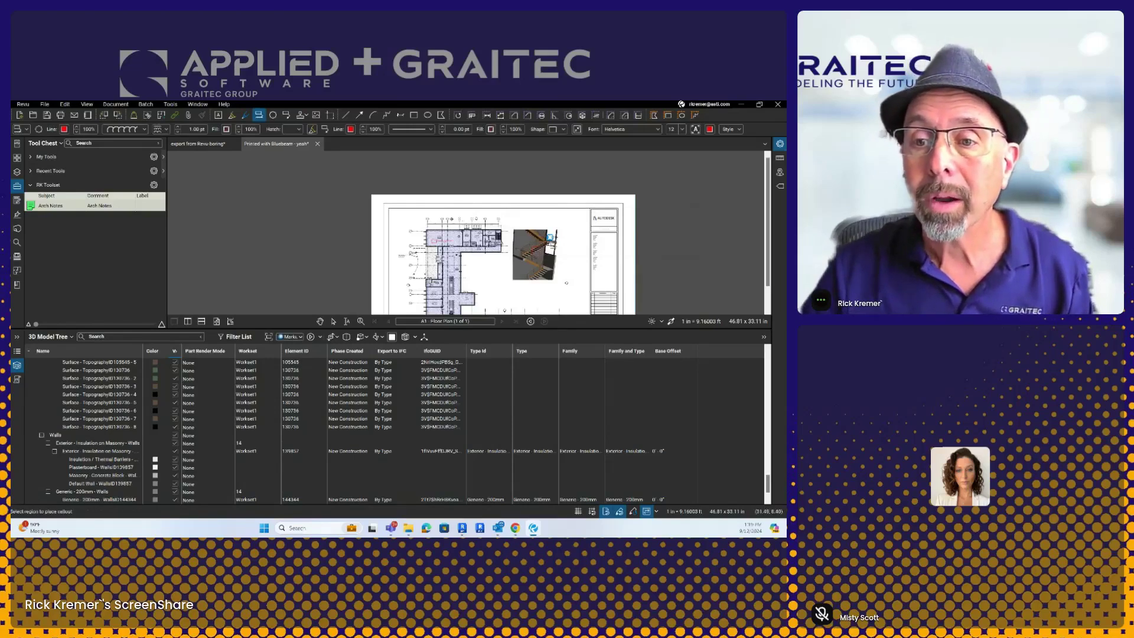
{"action": "left_click", "coordinate": [549, 244]}
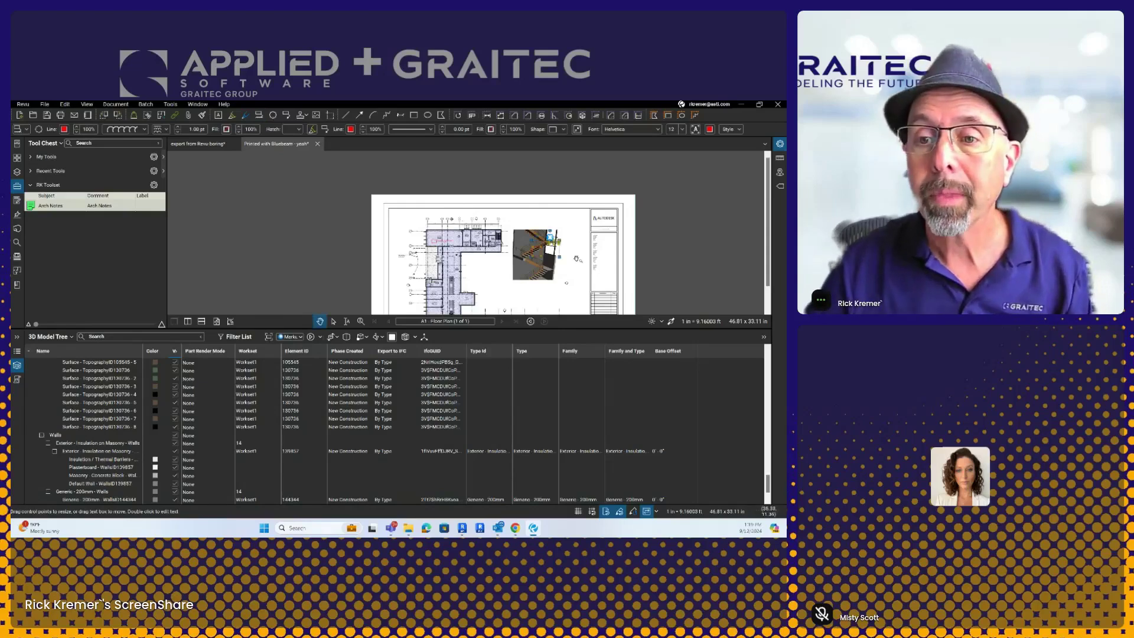
Step: Review the new Cloud+ comment in its 3D markup view and in the Markups List, and return to the 3D Model Tree
{"action": "left_click", "coordinate": [536, 251]}
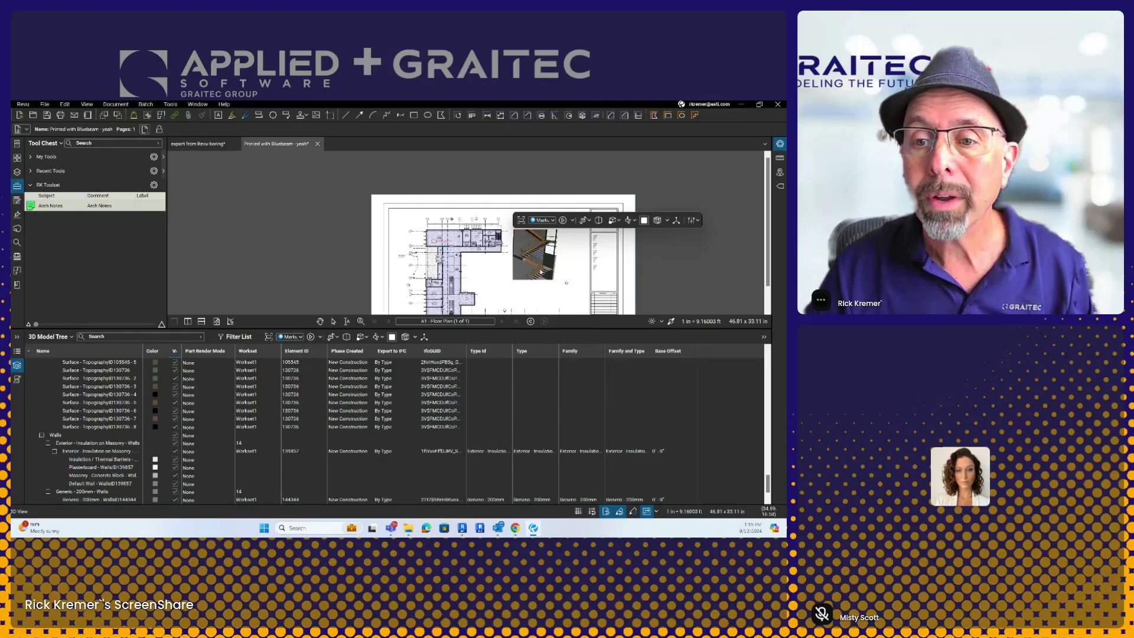
{"action": "left_click_drag", "start_coordinate": [535, 257], "coordinate": [536, 257]}
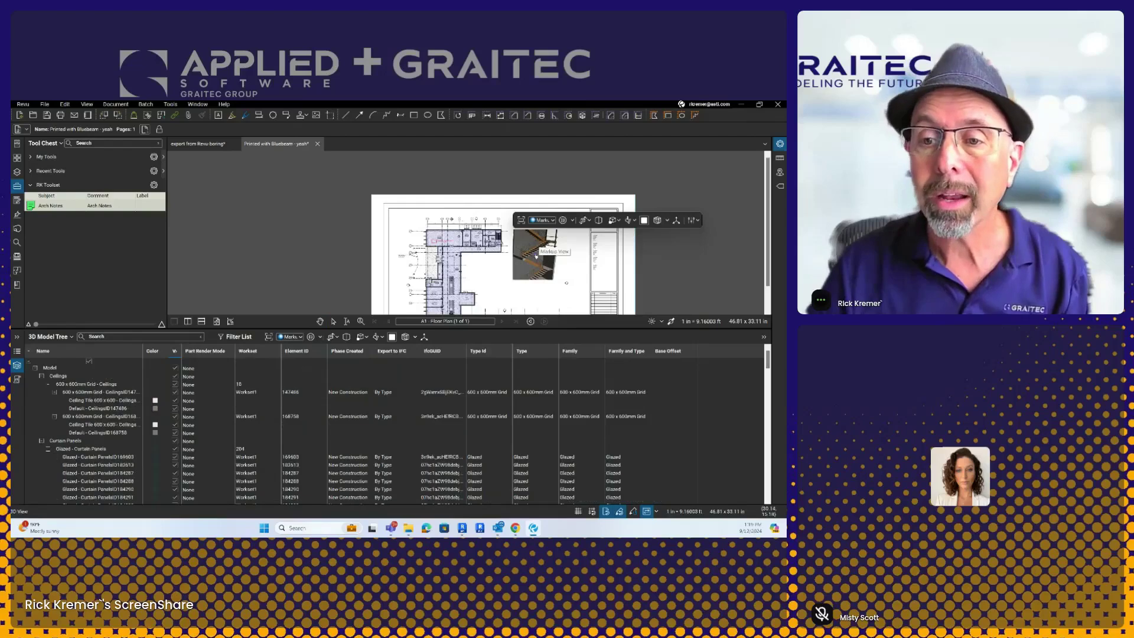
{"action": "left_click_drag", "start_coordinate": [567, 264], "coordinate": [549, 272]}
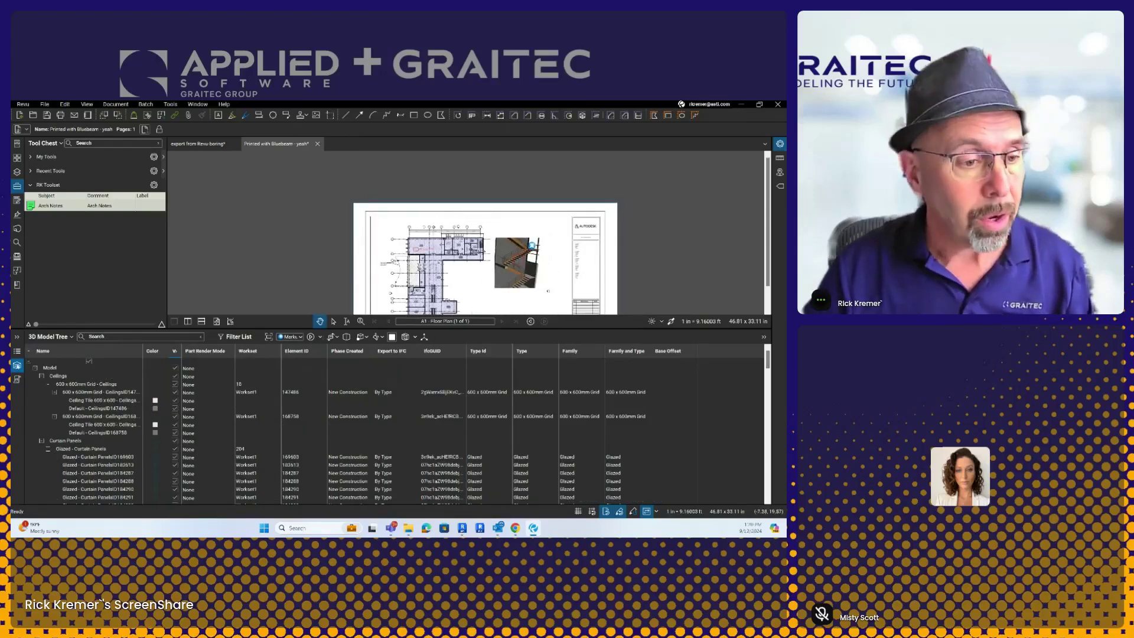
{"action": "left_click", "coordinate": [17, 351]}
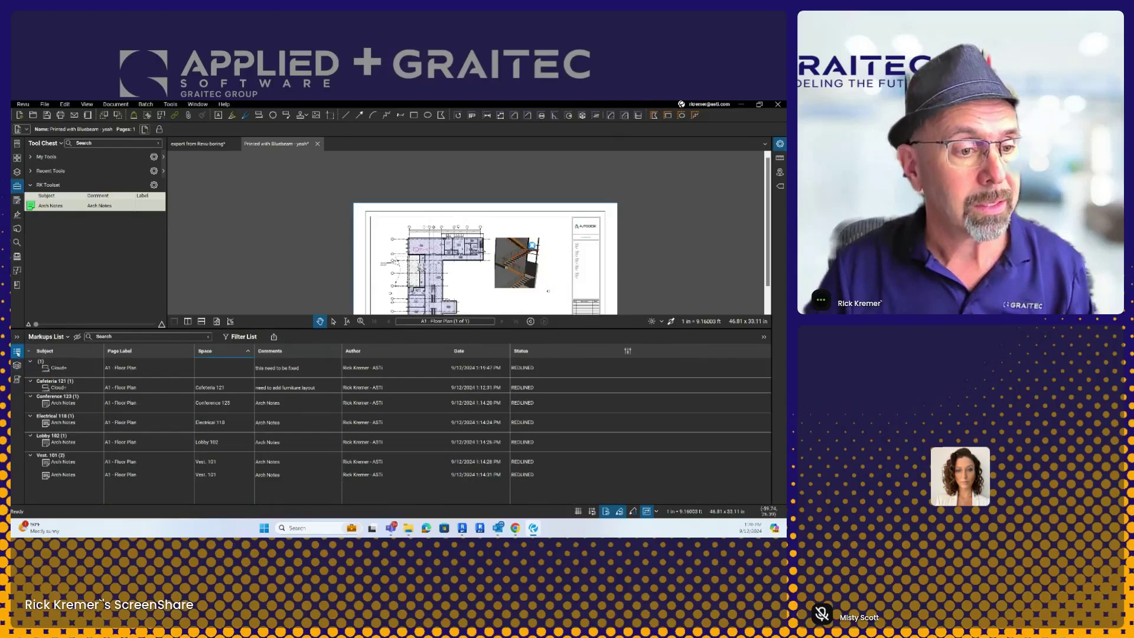
{"action": "left_click", "coordinate": [17, 366]}
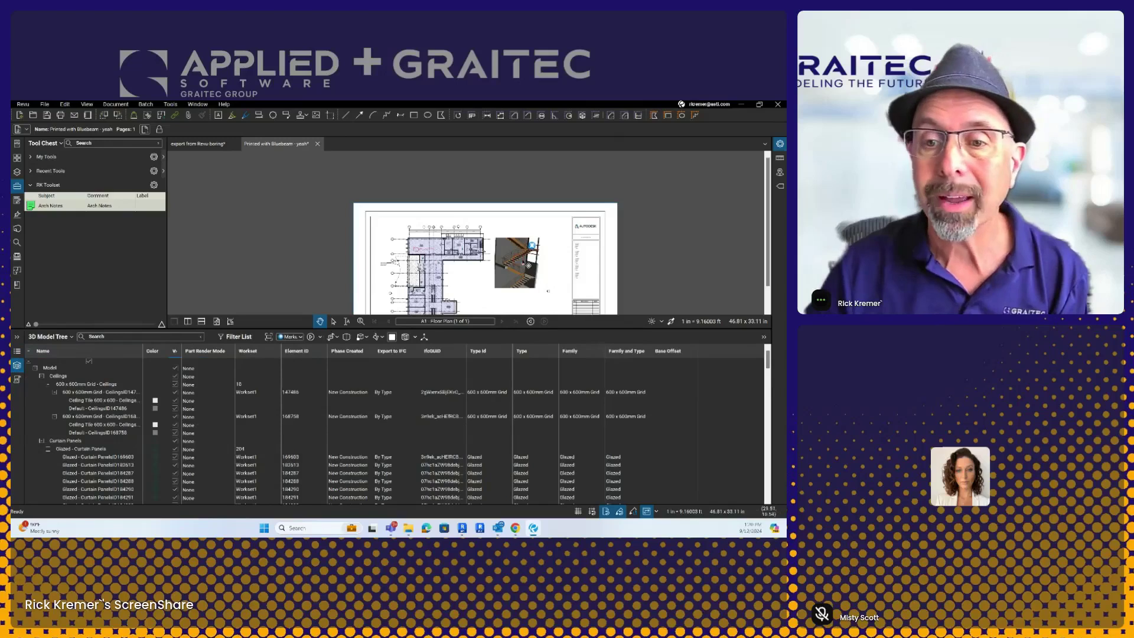
{"action": "left_click", "coordinate": [531, 246]}
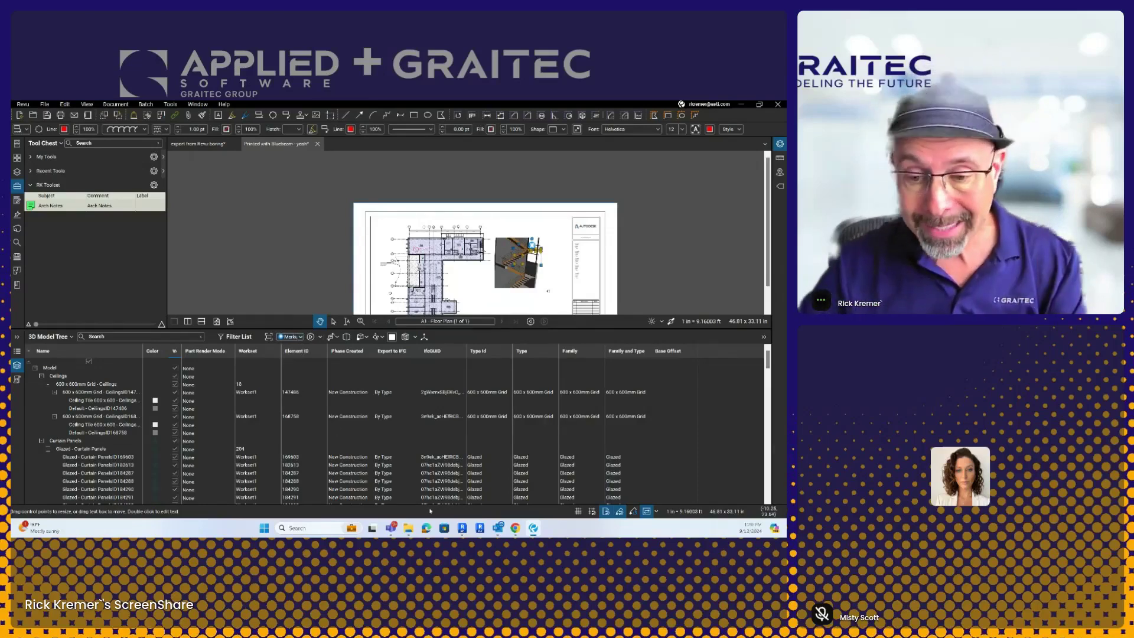
Step: Switch to Revit and examine the Require Password to Open the Document option in Bluebeam's PDF Security settings, discarding any changes
{"action": "mouse_move", "coordinate": [461, 527]}
{"action": "left_click", "coordinate": [463, 481]}
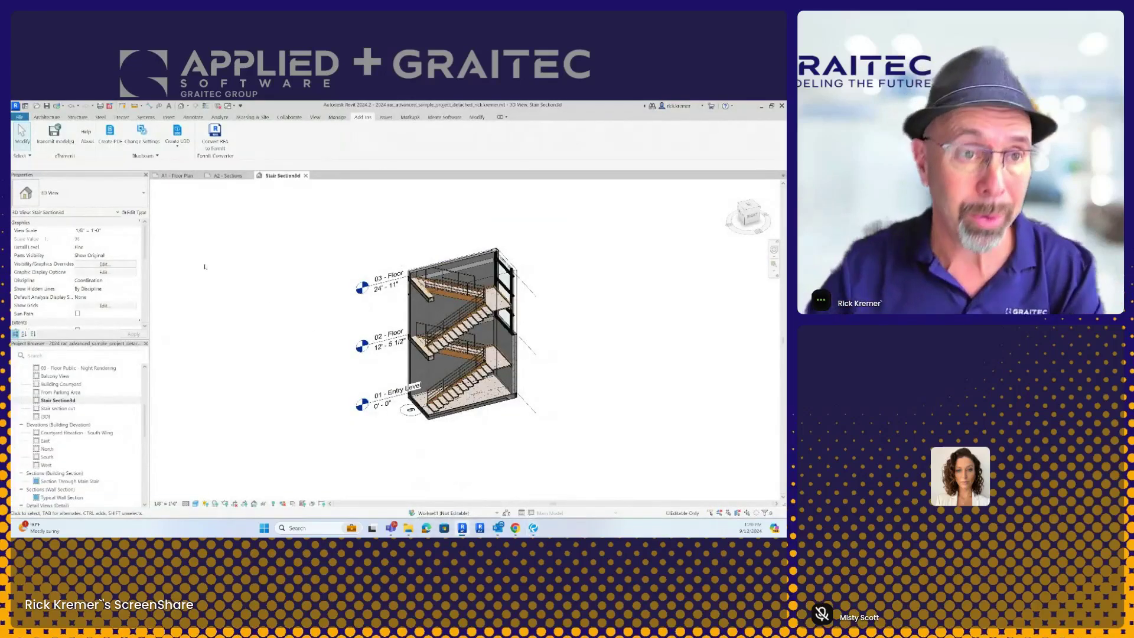
{"action": "left_click", "coordinate": [142, 132]}
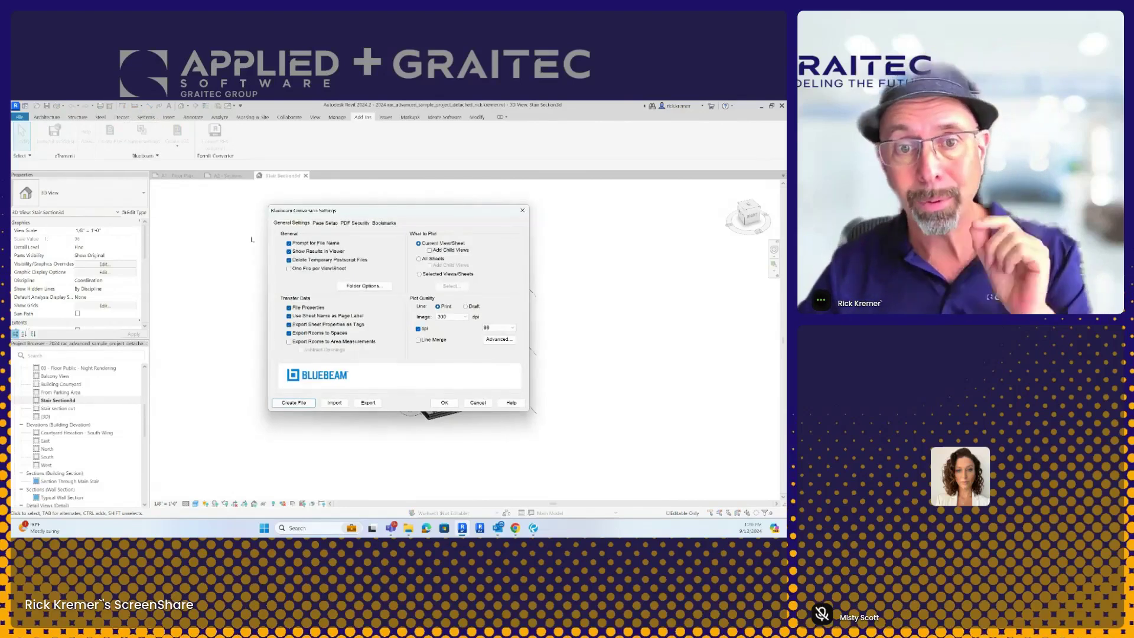
{"action": "left_click", "coordinate": [361, 224]}
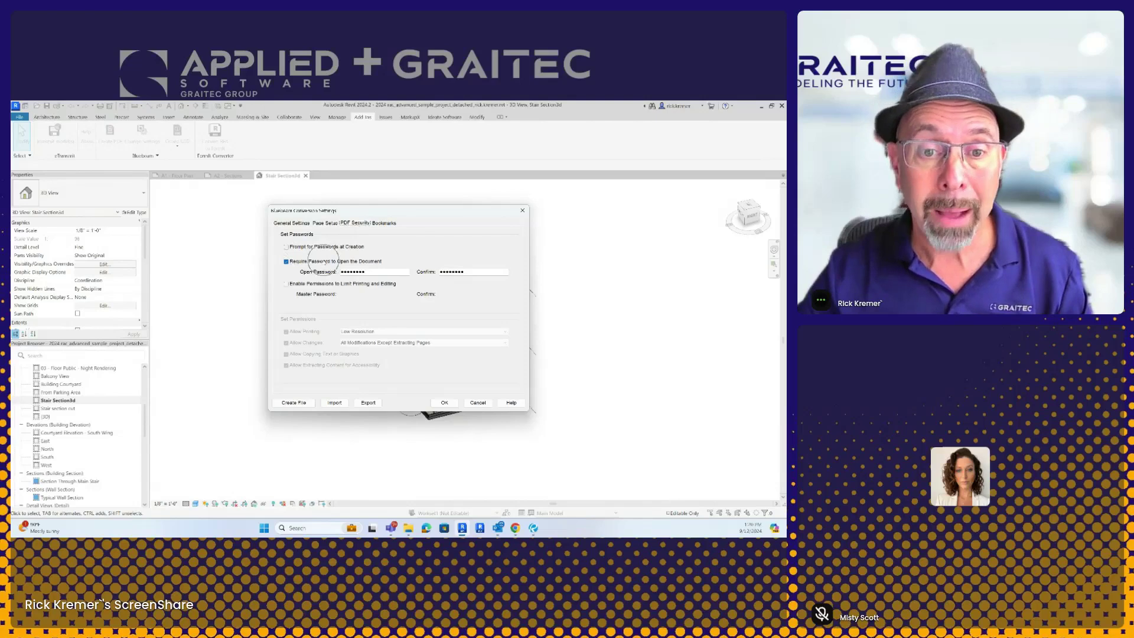
{"action": "left_click", "coordinate": [318, 262]}
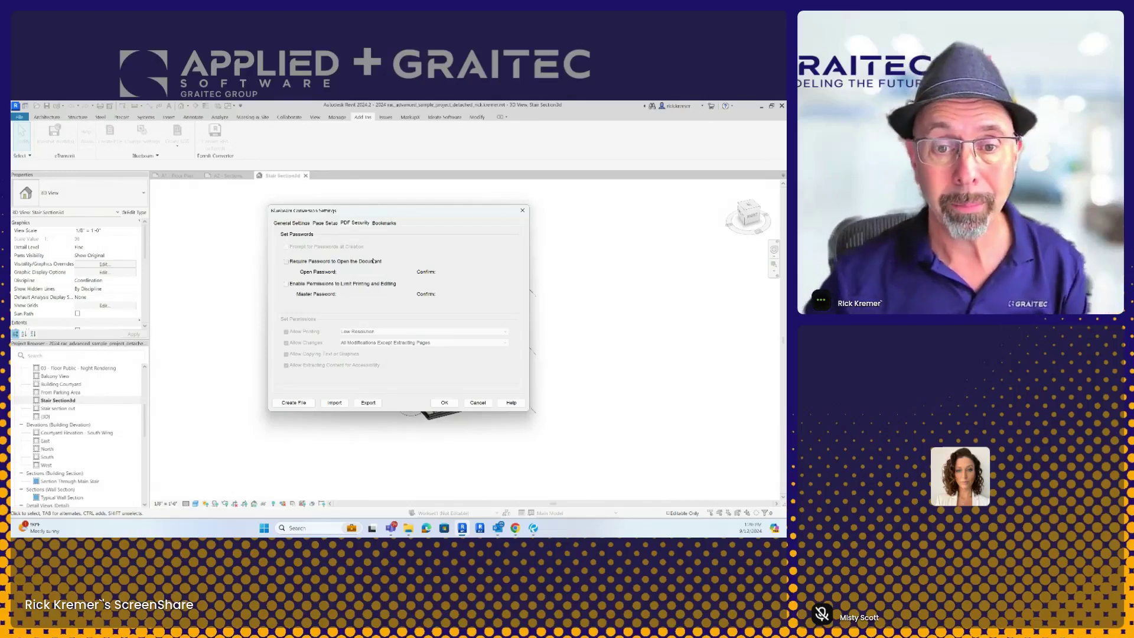
{"action": "left_click", "coordinate": [310, 262]}
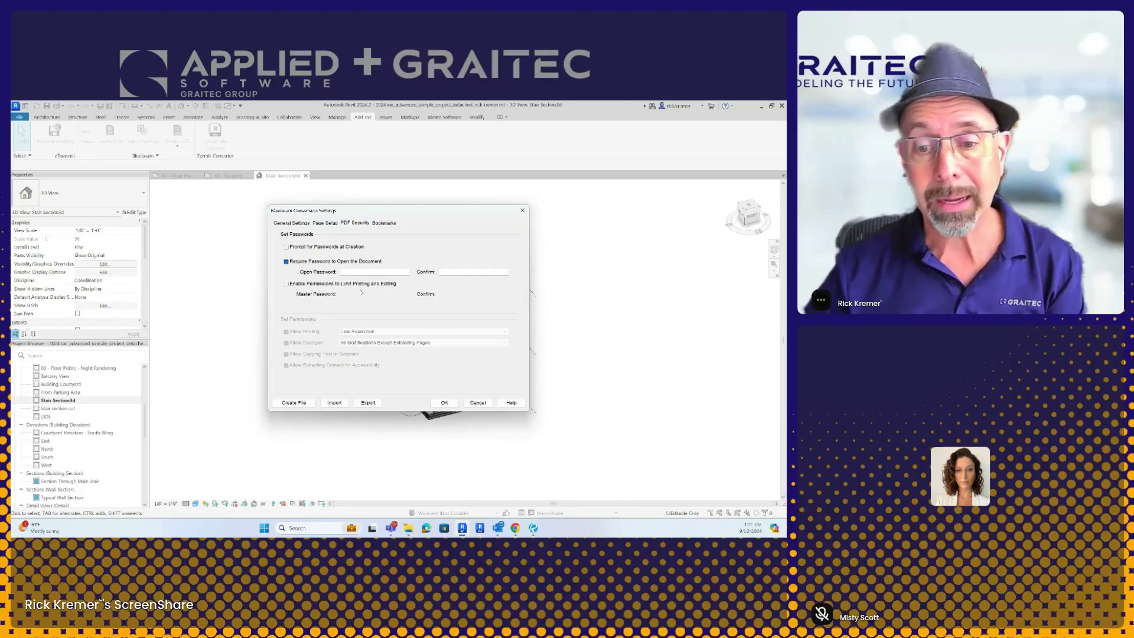
{"action": "left_click", "coordinate": [476, 406]}
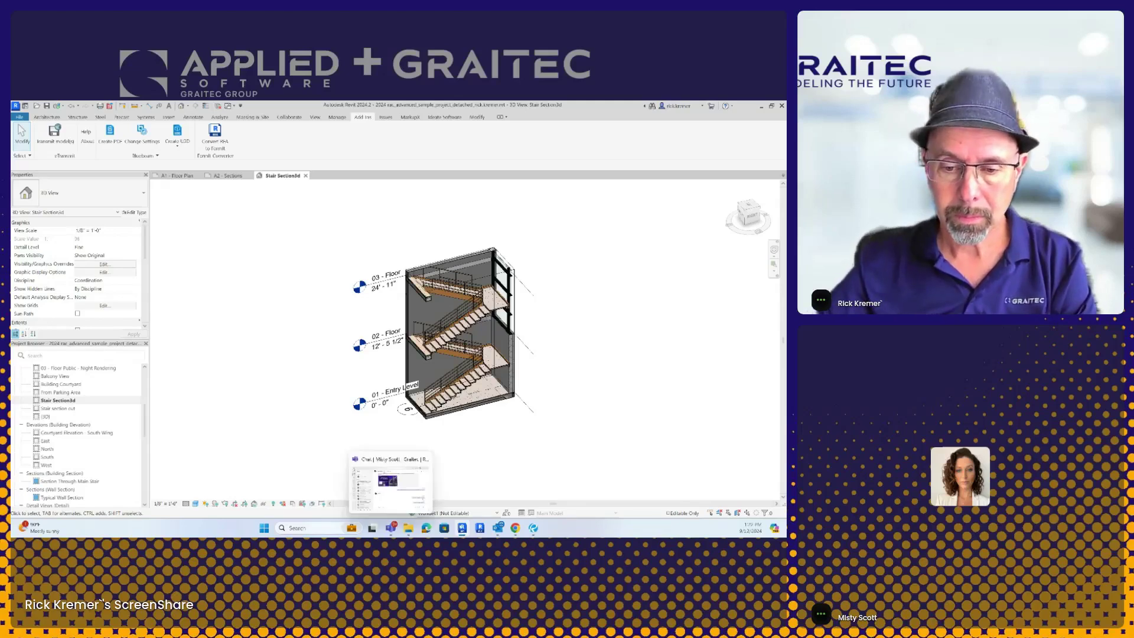
Step: On the A1 - Floor Plan sheet, draw a rectangle of Exterior Glazing curtain walls in the blank area below the corridor
{"action": "mouse_move", "coordinate": [463, 530]}
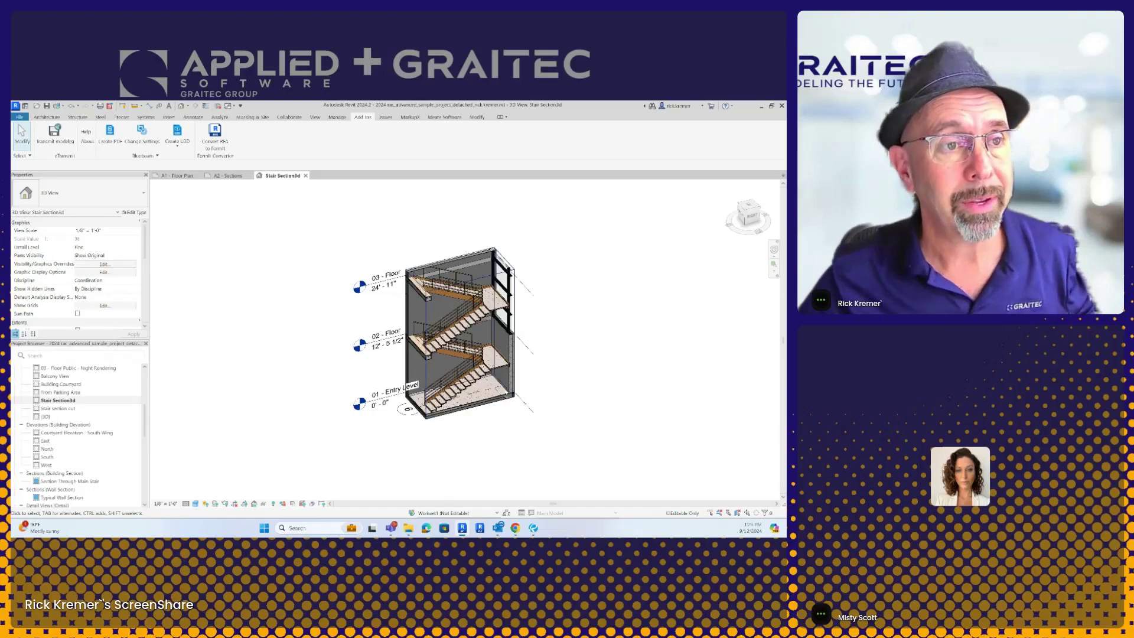
{"action": "left_click", "coordinate": [183, 176]}
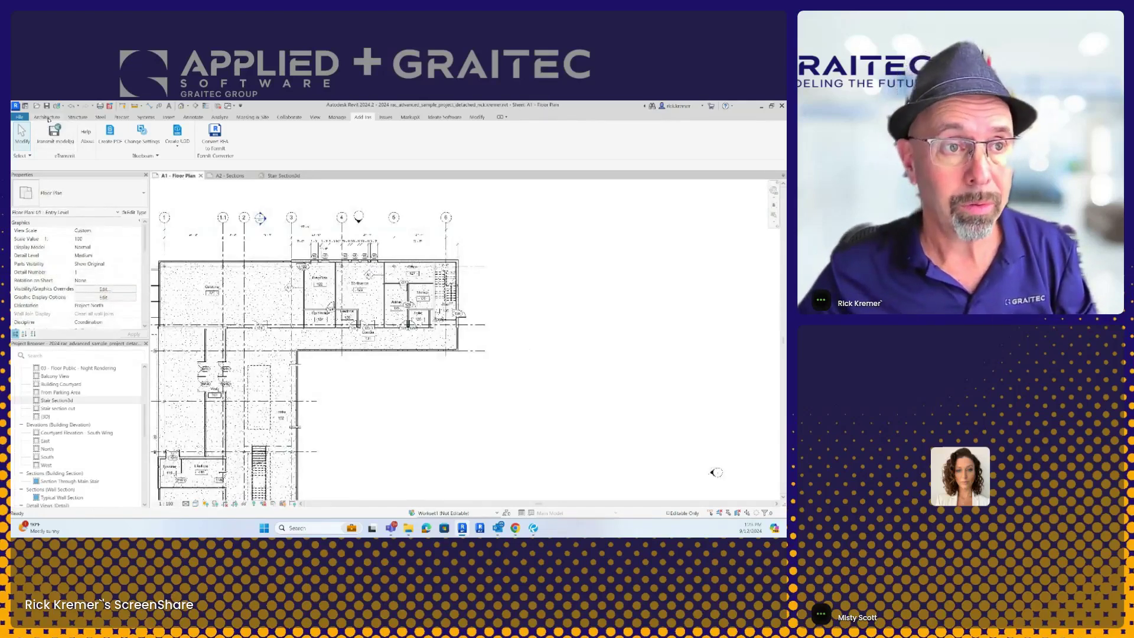
{"action": "left_click", "coordinate": [47, 117]}
{"action": "left_click", "coordinate": [46, 133]}
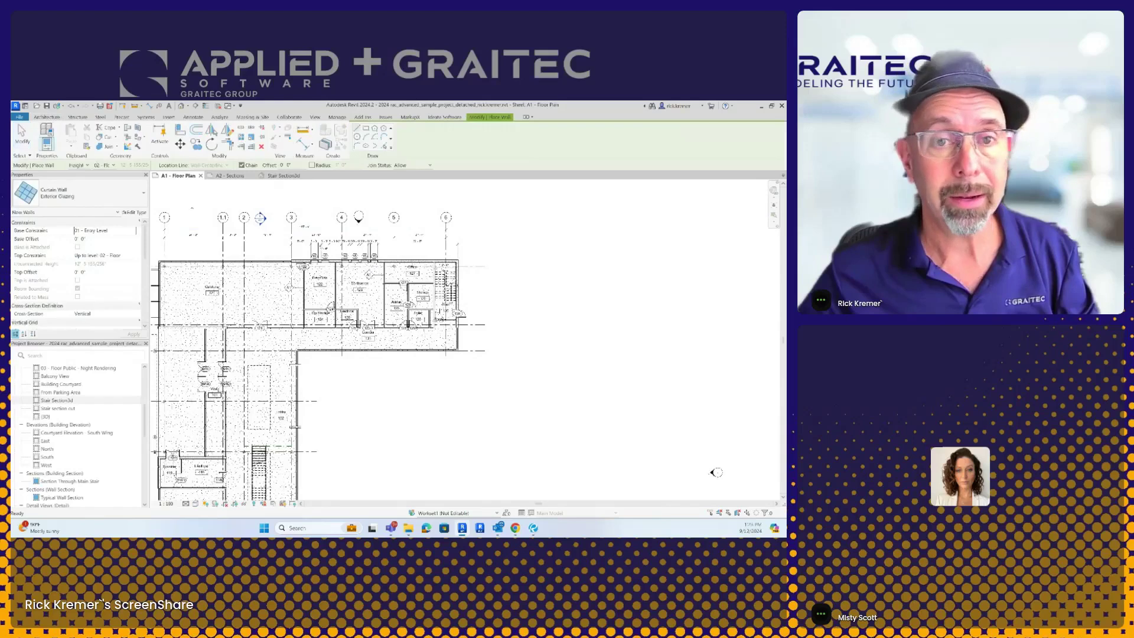
{"action": "left_click", "coordinate": [384, 401]}
{"action": "left_click", "coordinate": [431, 459]}
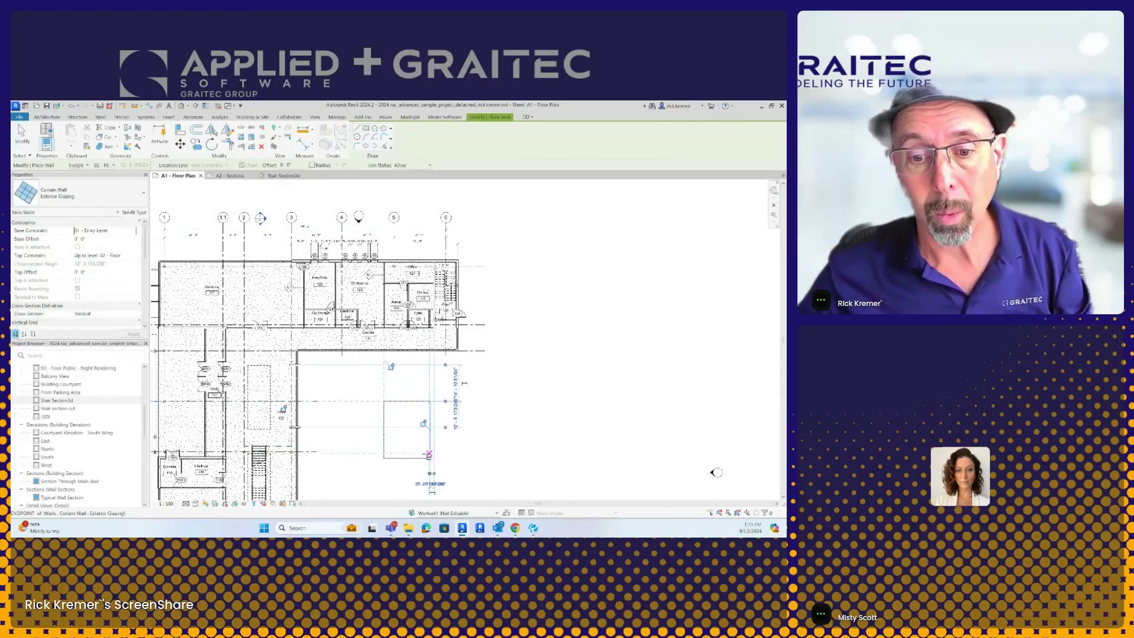
{"action": "key", "text": "Escape"}
Step: Divide the curtain wall rectangle with a horizontal Exterior Glazing wall running between its two vertical sides
{"action": "scroll", "coordinate": [402, 436], "scroll_direction": "up", "scroll_amount": 2}
{"action": "left_click", "coordinate": [370, 416]}
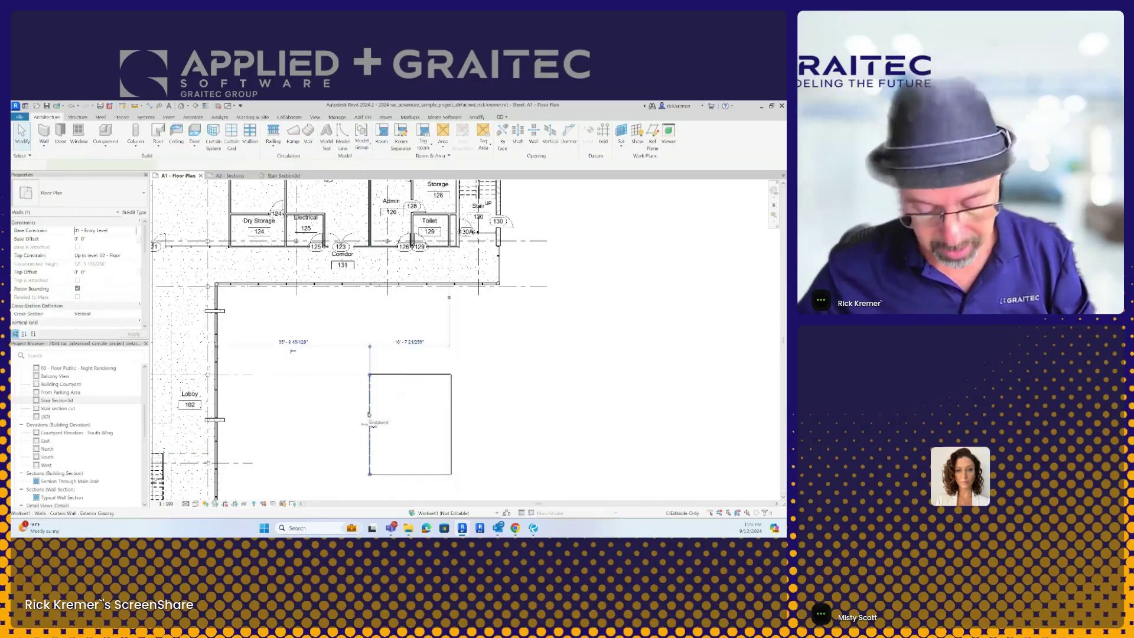
{"action": "left_click", "coordinate": [370, 418]}
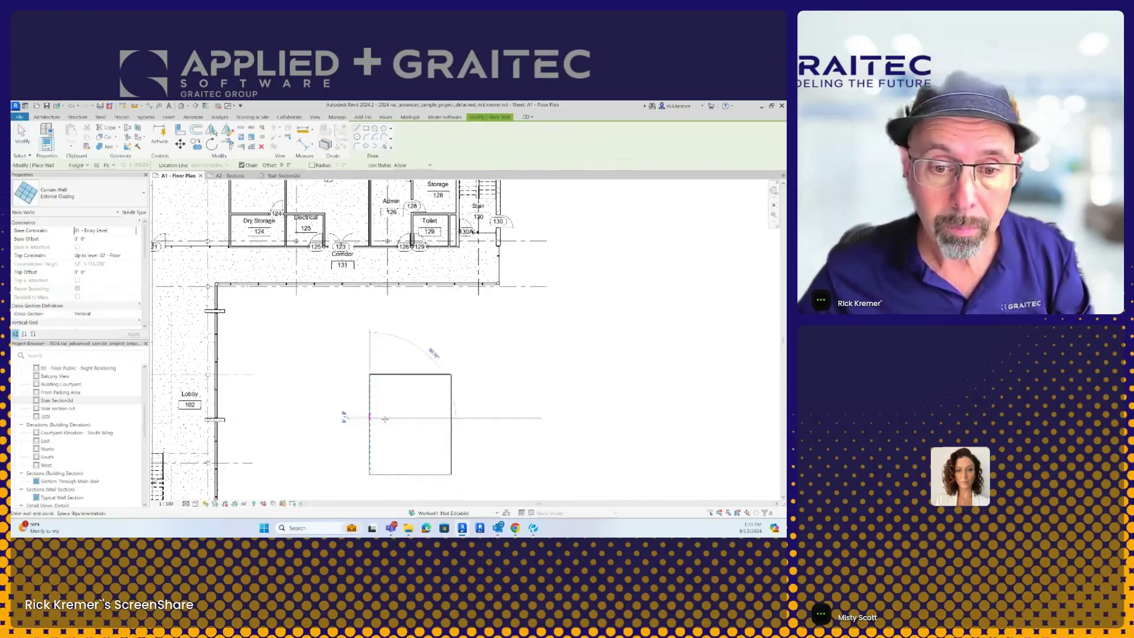
{"action": "left_click", "coordinate": [451, 418]}
{"action": "key", "text": "Escape"}
{"action": "key", "text": "Escape"}
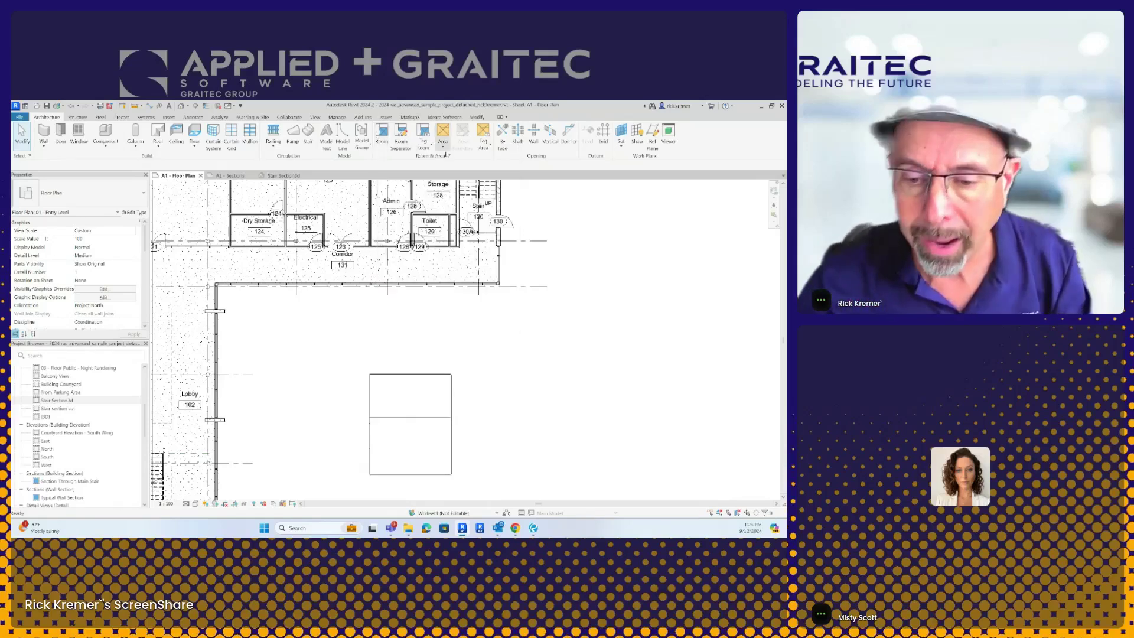
Step: Switch to Bluebeam Revu and shrink the 3D Model Tree to show more of the floor plan around the lobby
{"action": "left_click", "coordinate": [533, 527]}
{"action": "scroll", "coordinate": [368, 289], "scroll_direction": "up", "scroll_amount": 6}
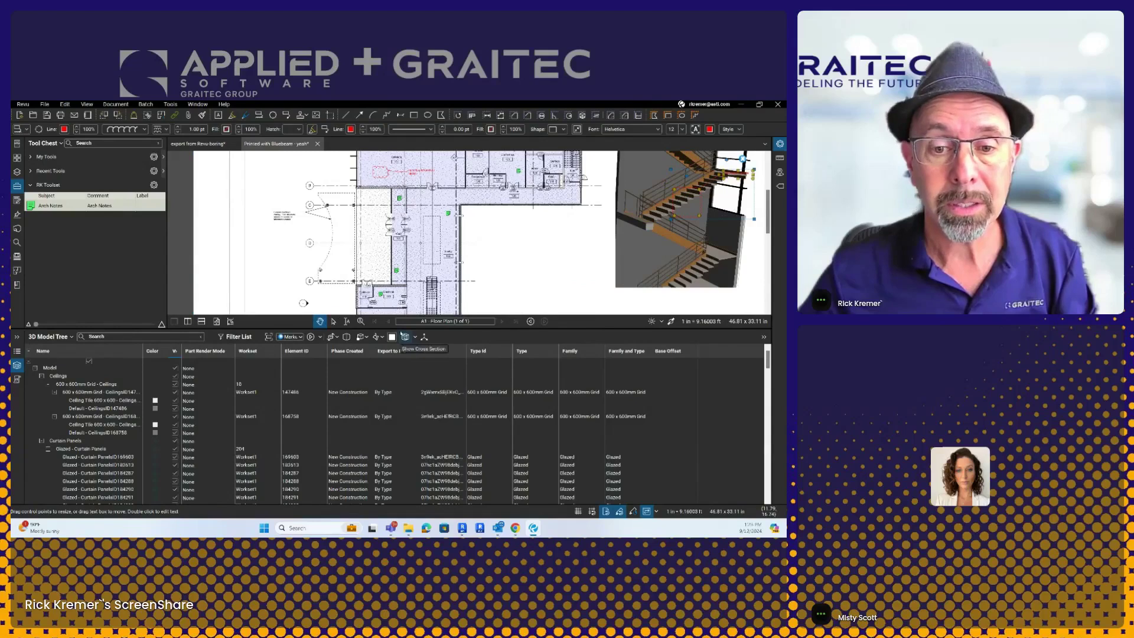
{"action": "left_click_drag", "start_coordinate": [400, 329], "coordinate": [400, 476]}
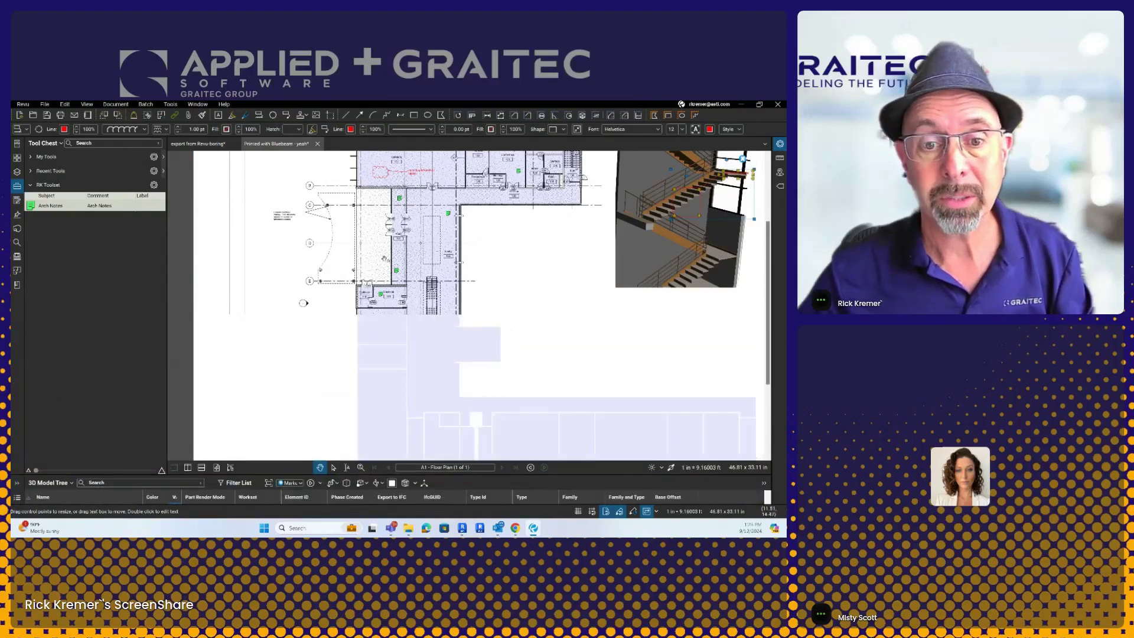
Step: Define a space named "Extor Lobby" over the unshaded rectangle beside Vest. 101 and highlight it on the plan
{"action": "scroll", "coordinate": [378, 244], "scroll_direction": "up", "scroll_amount": 3}
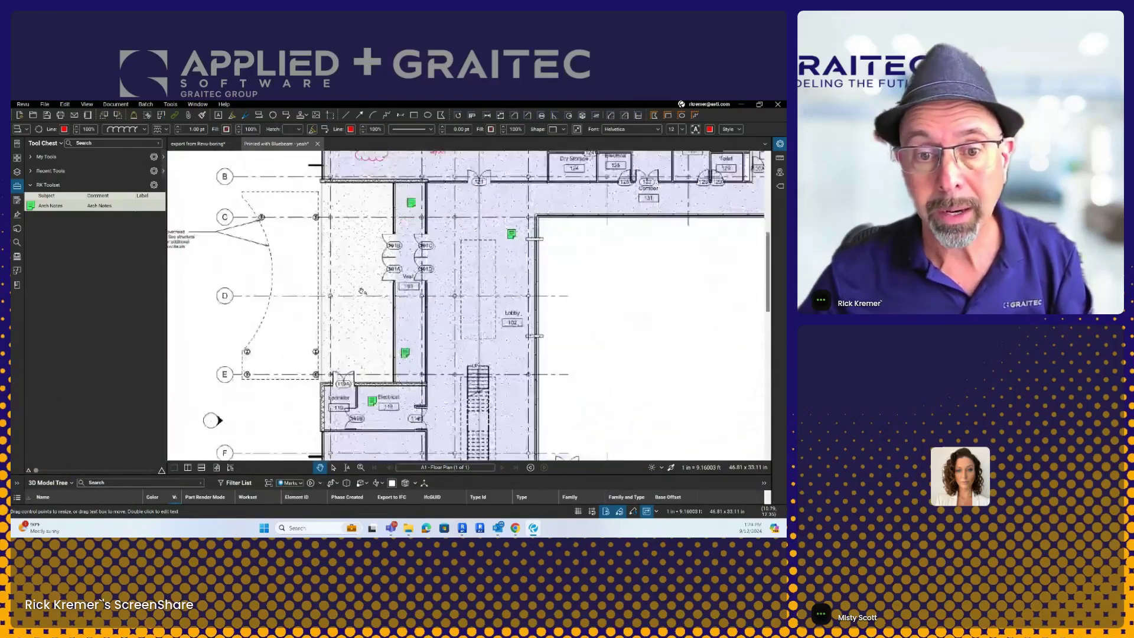
{"action": "left_click", "coordinate": [17, 272]}
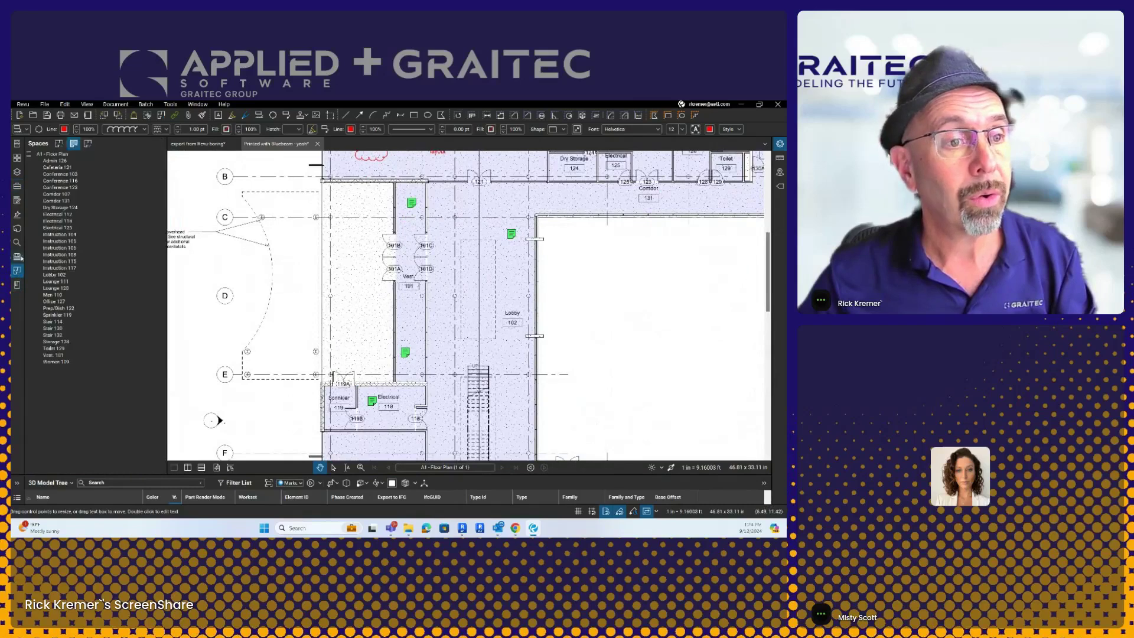
{"action": "left_click", "coordinate": [60, 144]}
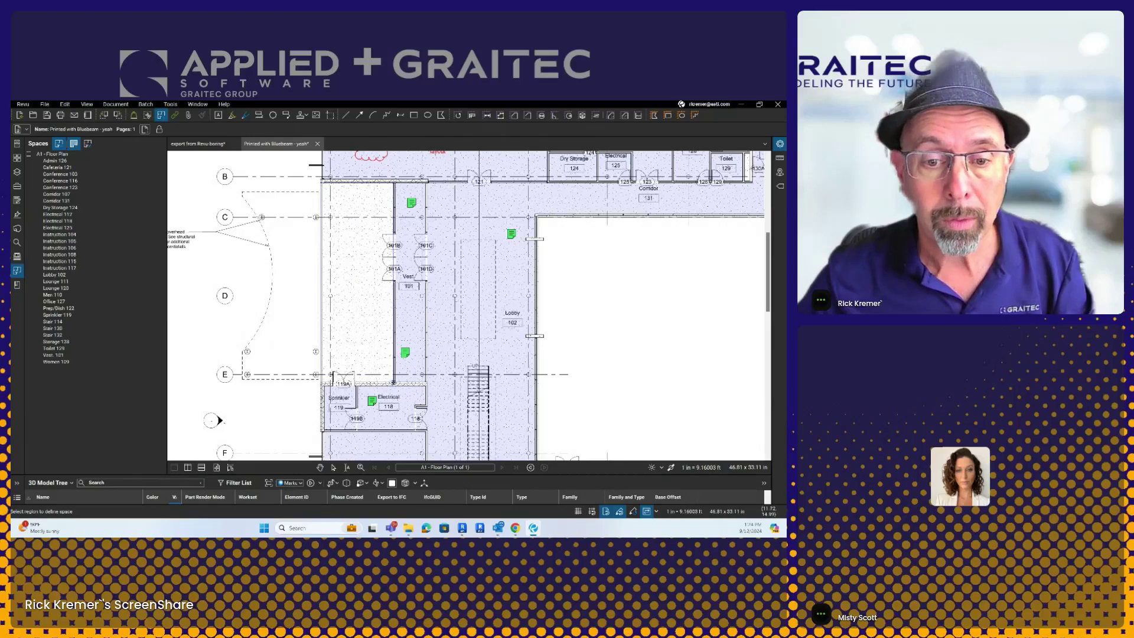
{"action": "left_click_drag", "start_coordinate": [321, 183], "coordinate": [394, 382]}
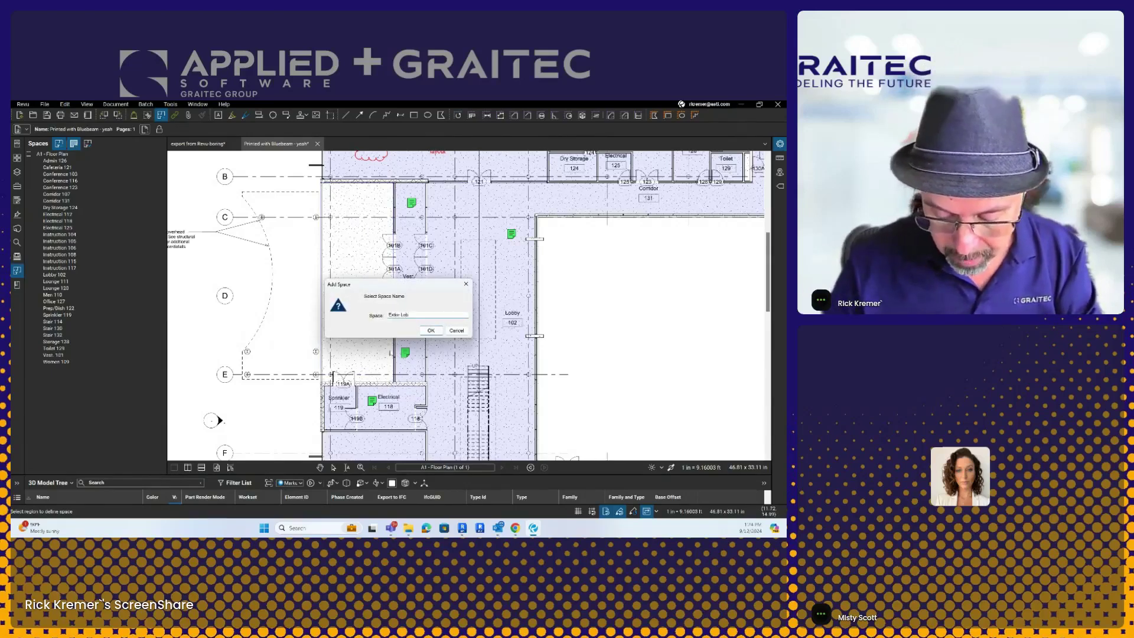
{"action": "type", "text": "Extor Lobby"}
{"action": "key", "text": "Return"}
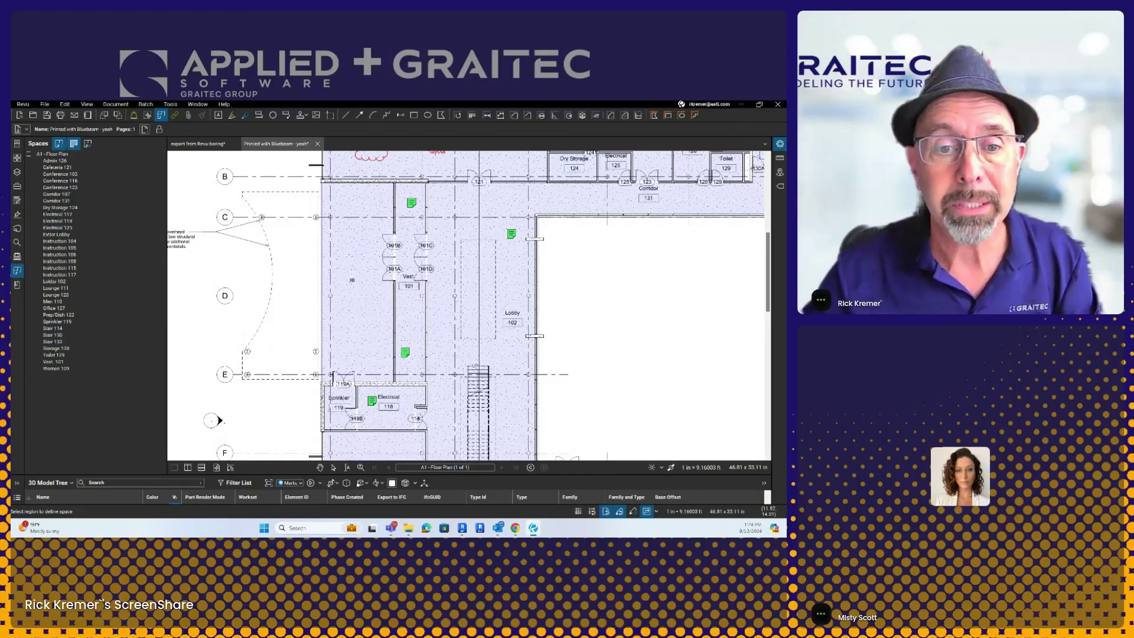
{"action": "key", "text": "Escape"}
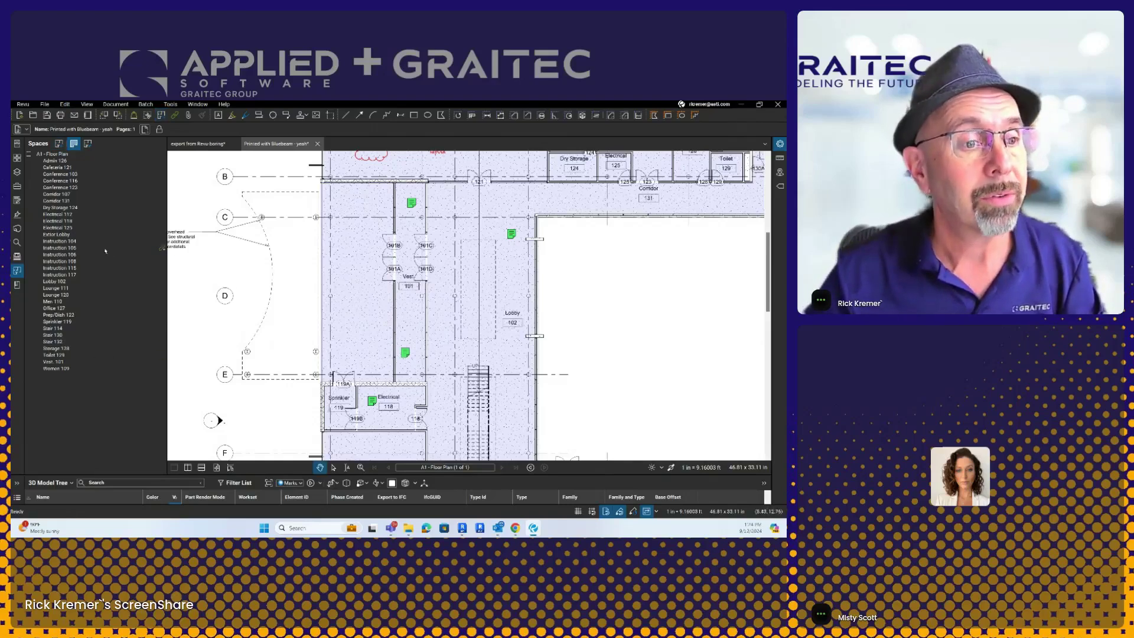
{"action": "left_click", "coordinate": [59, 235]}
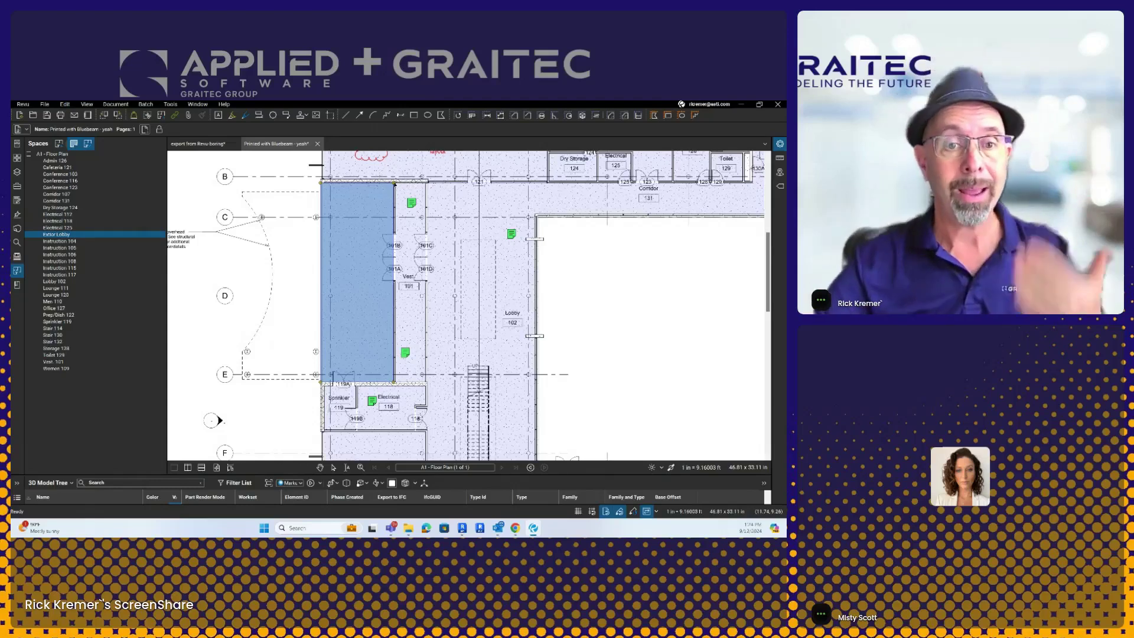
{"action": "key", "text": "Escape"}
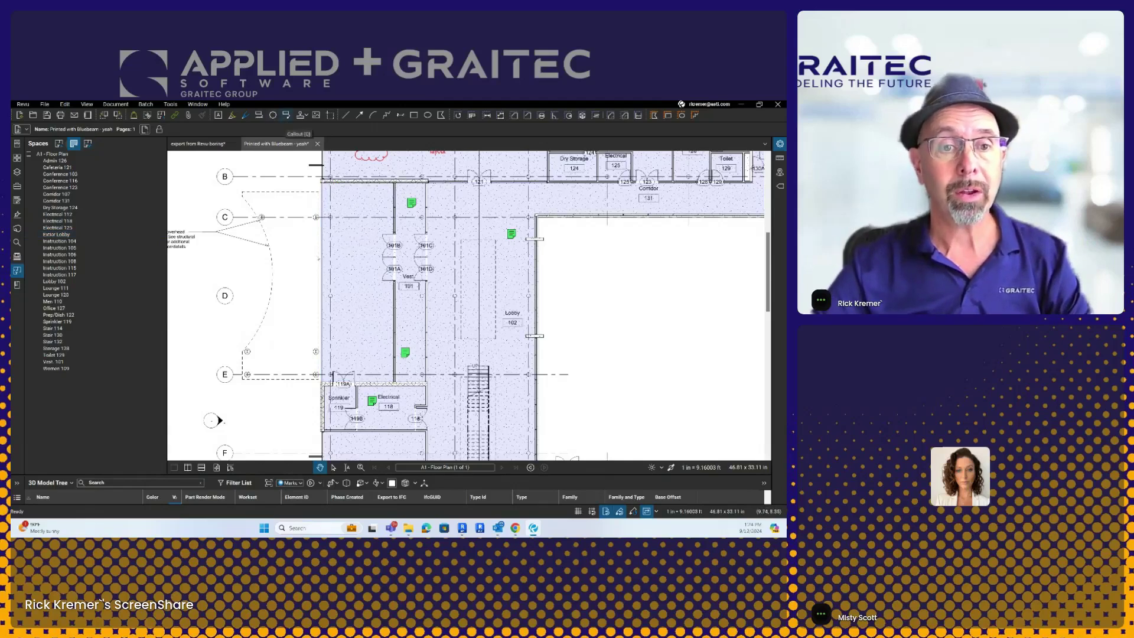
Step: Add a "show floor" callout beside grid line C, with its arrow tip just outside the Extor Lobby space
{"action": "left_click", "coordinate": [286, 116]}
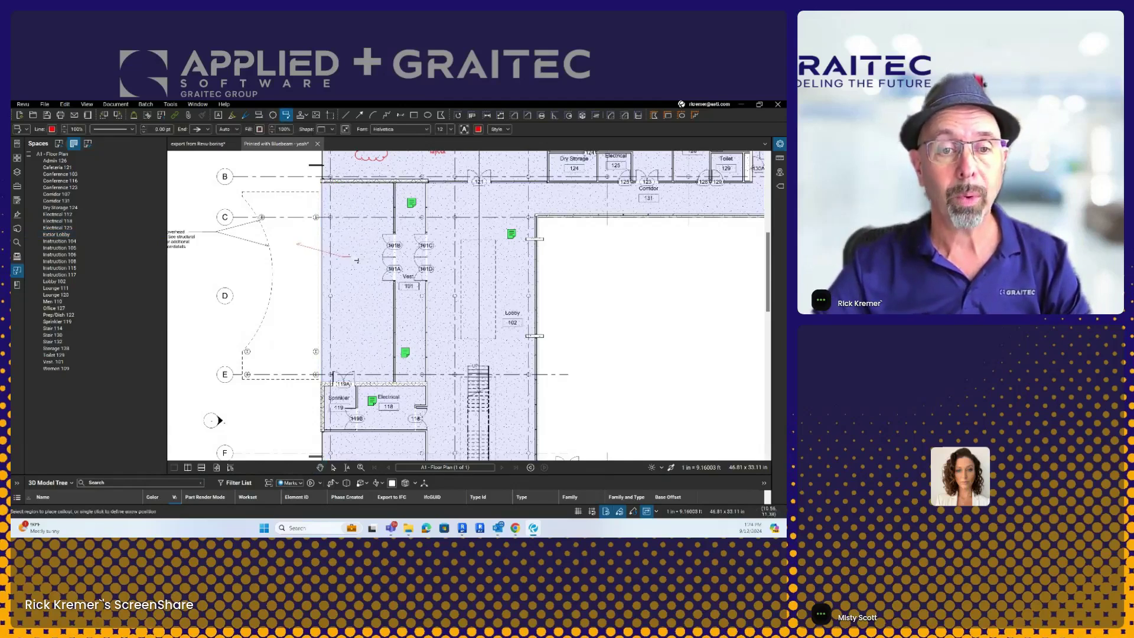
{"action": "left_click", "coordinate": [295, 243]}
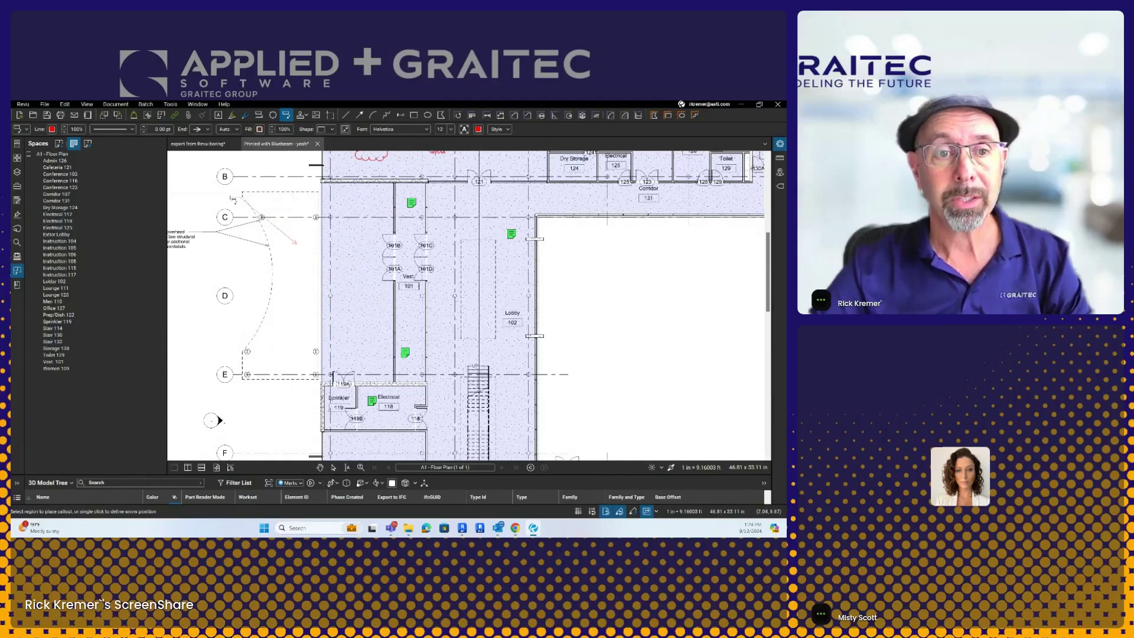
{"action": "left_click", "coordinate": [241, 235]}
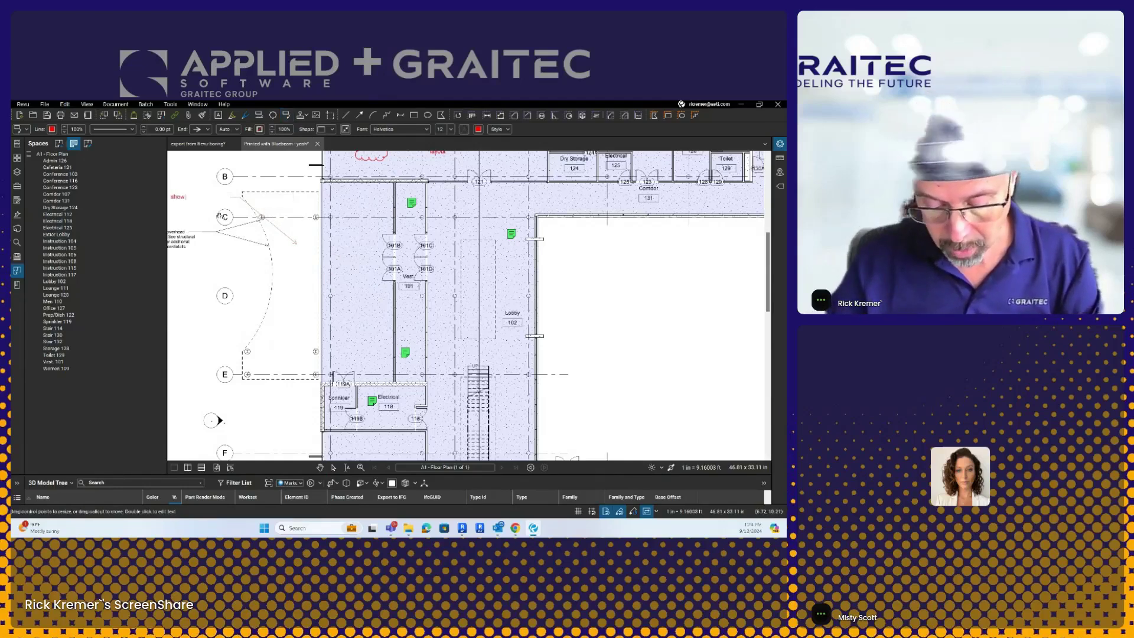
{"action": "left_click", "coordinate": [226, 293]}
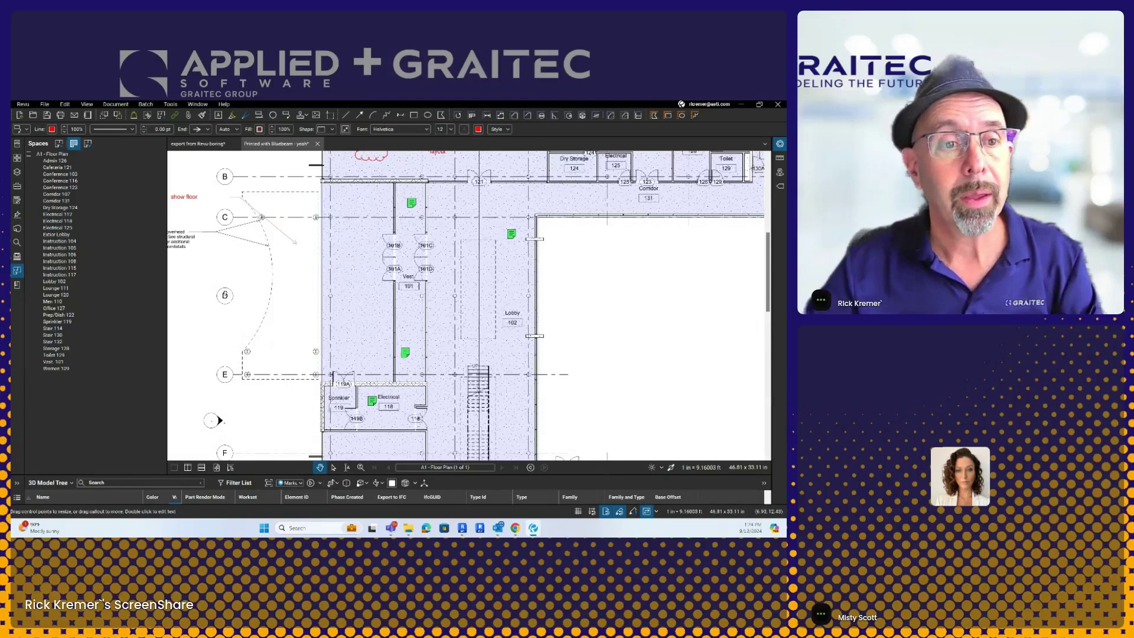
{"action": "left_click", "coordinate": [190, 203]}
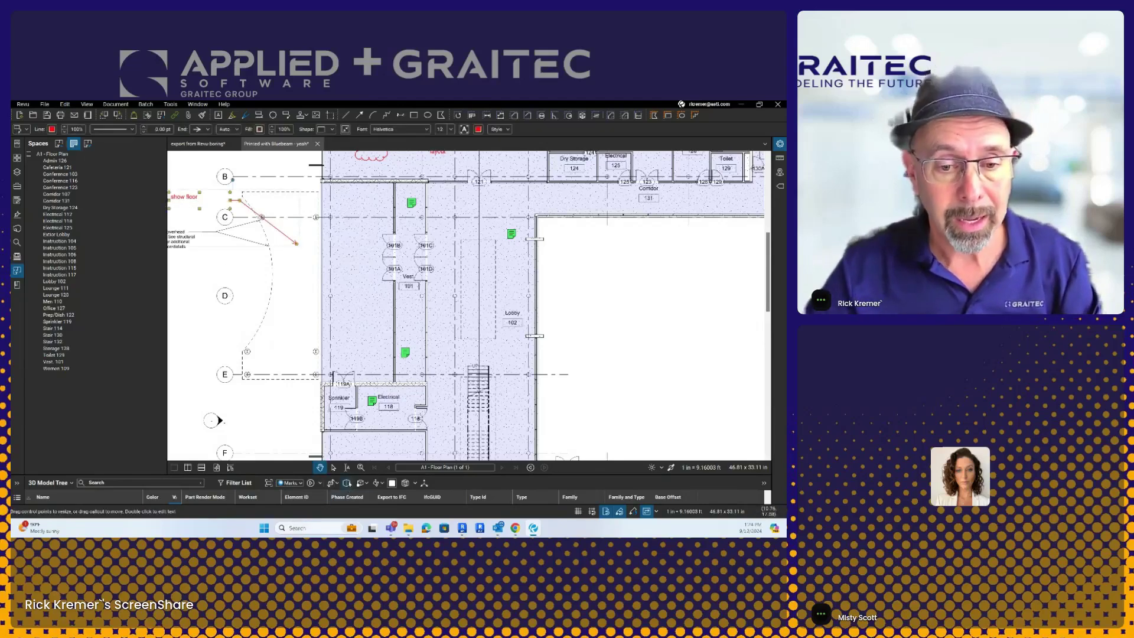
Step: Show the Markups List in an enlarged area, then move the callout's arrow tip inside the Extor Lobby space and its text closer
{"action": "left_click_drag", "start_coordinate": [347, 474], "coordinate": [345, 379]}
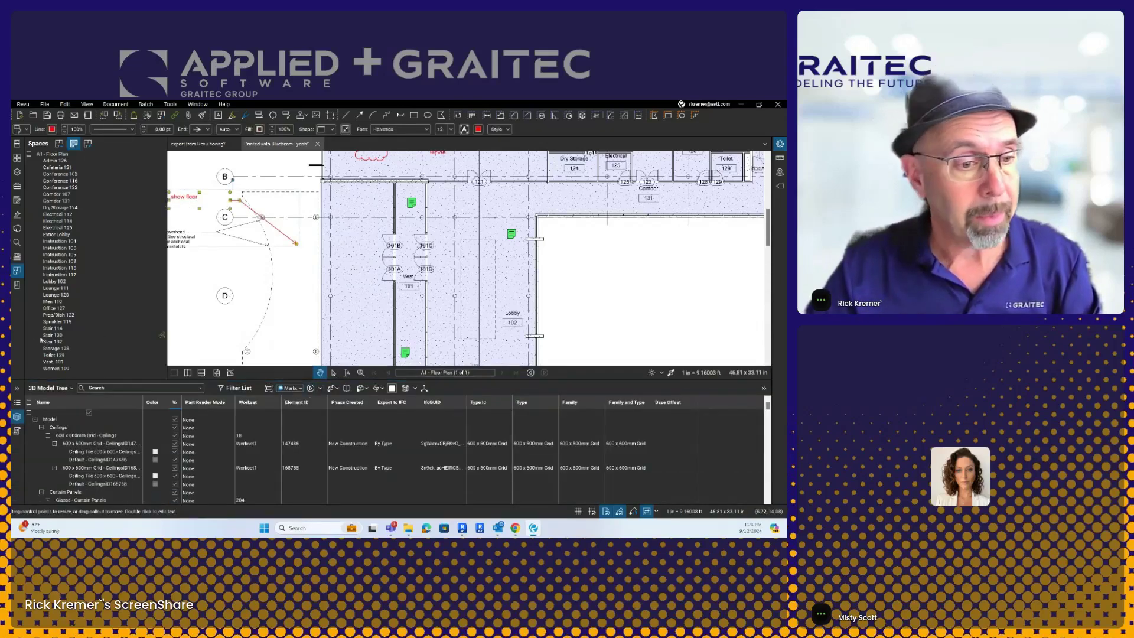
{"action": "left_click", "coordinate": [20, 403]}
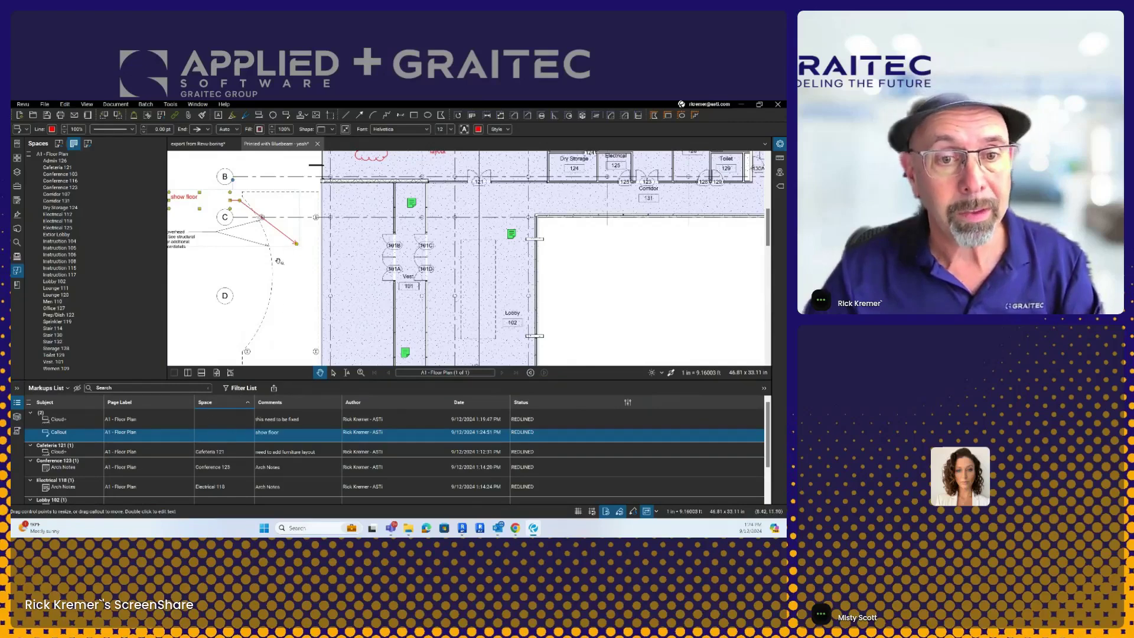
{"action": "left_click_drag", "start_coordinate": [296, 244], "coordinate": [353, 247]}
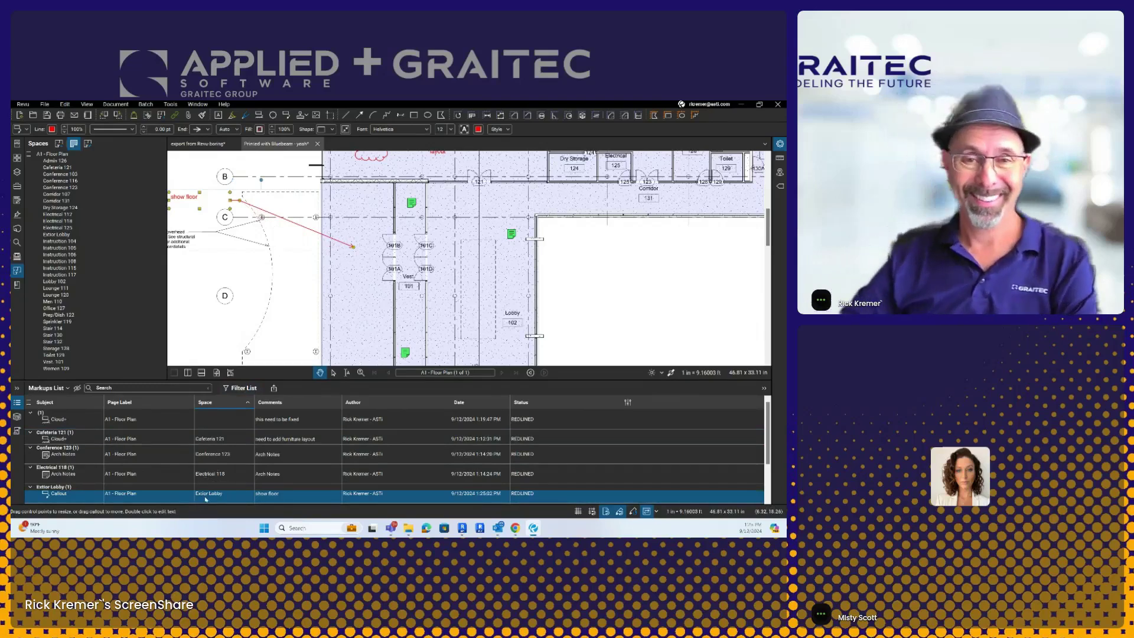
{"action": "key", "text": "Escape"}
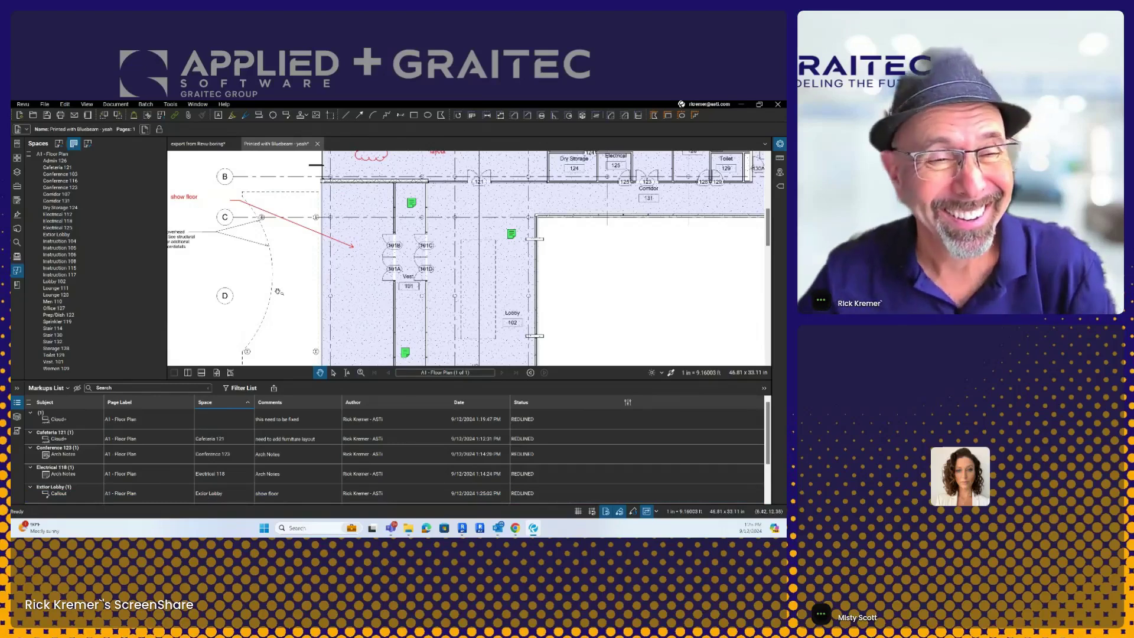
{"action": "left_click_drag", "start_coordinate": [190, 199], "coordinate": [263, 205]}
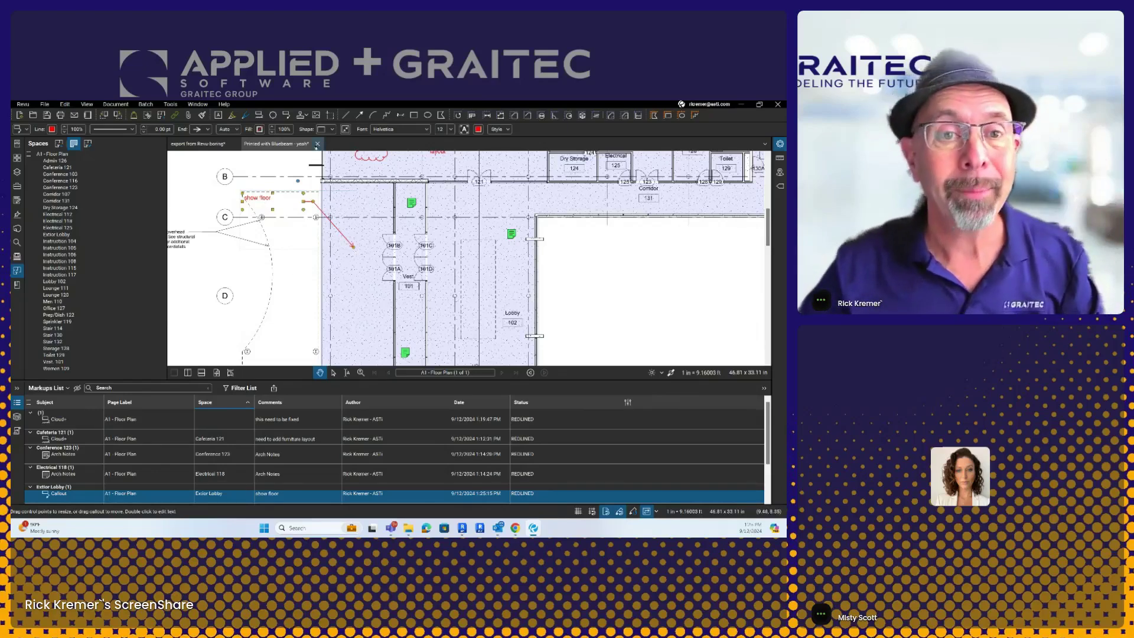
Step: Close both open floor plan PDFs without saving their changes
{"action": "left_click", "coordinate": [317, 144]}
{"action": "left_click", "coordinate": [448, 351]}
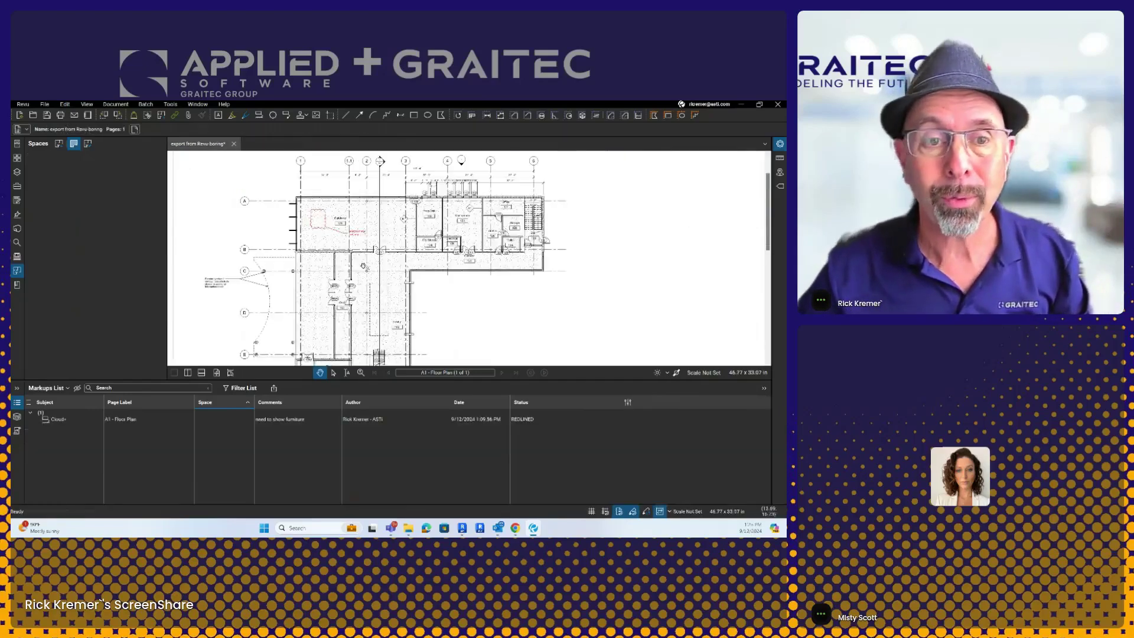
{"action": "left_click", "coordinate": [234, 144]}
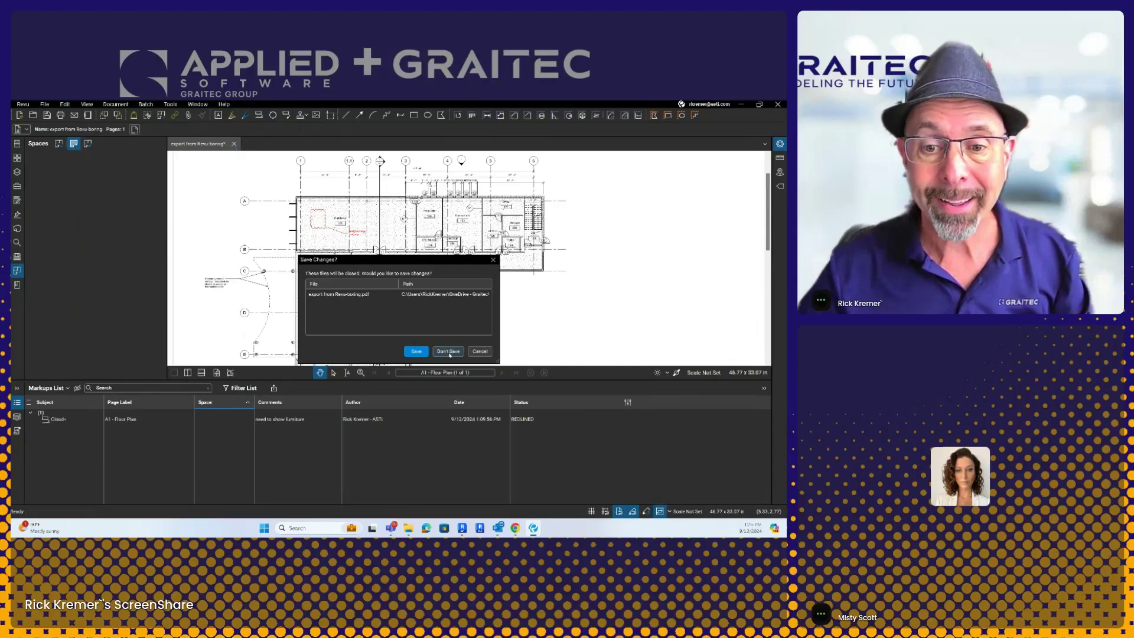
{"action": "left_click", "coordinate": [448, 352]}
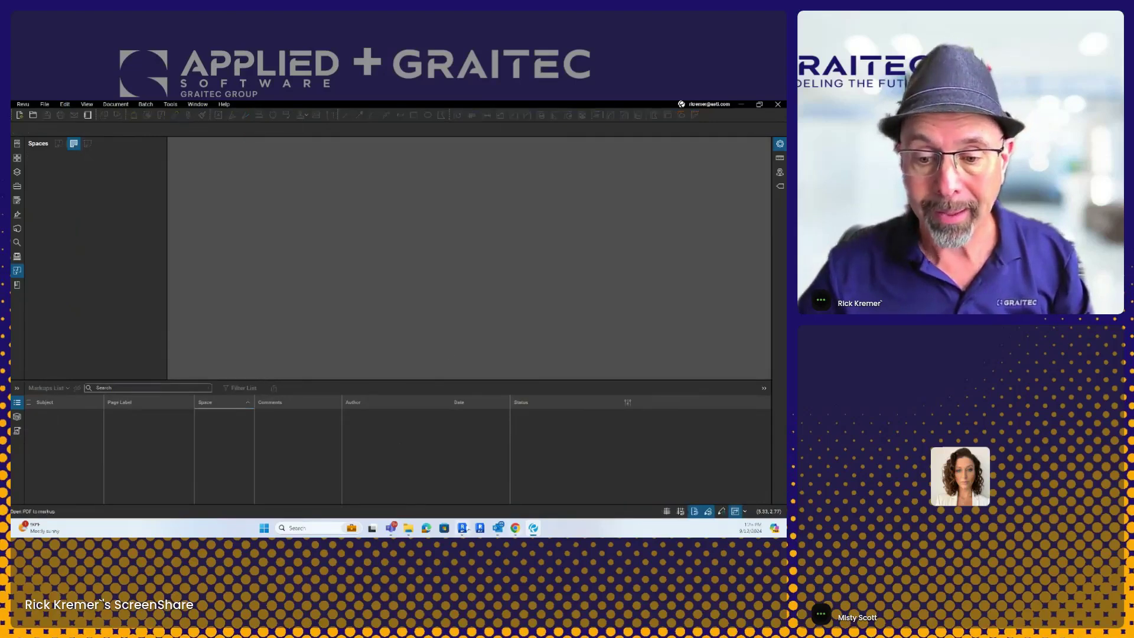
Step: Switch to Revit and close the sample project without saving, dismissing the worksets notice
{"action": "left_click", "coordinate": [462, 527]}
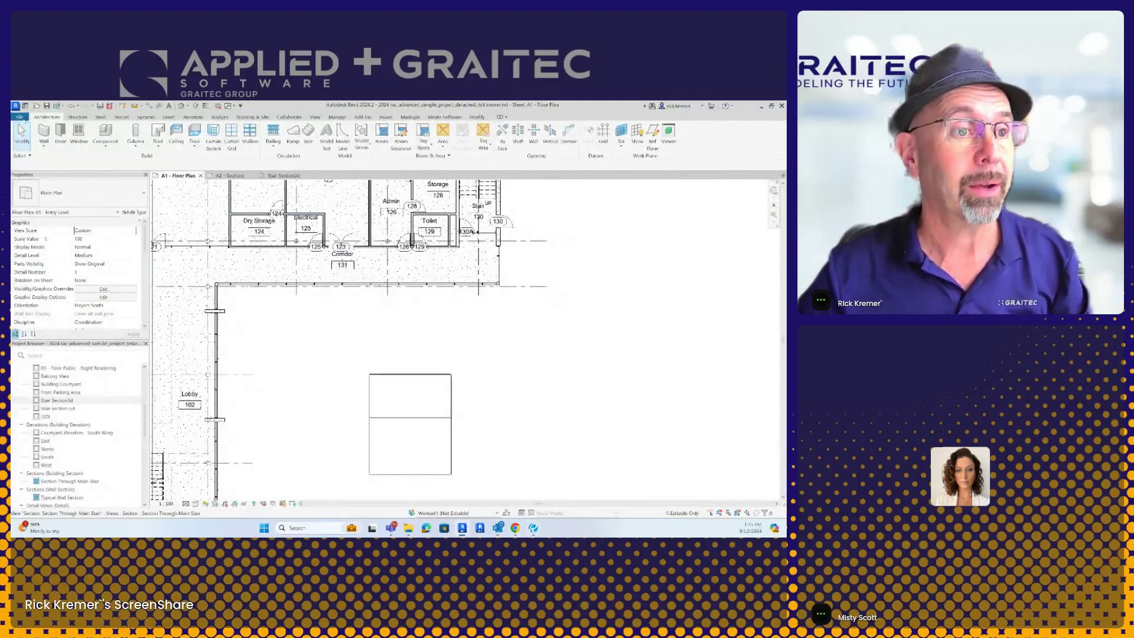
{"action": "left_click", "coordinate": [22, 117]}
{"action": "left_click", "coordinate": [35, 287]}
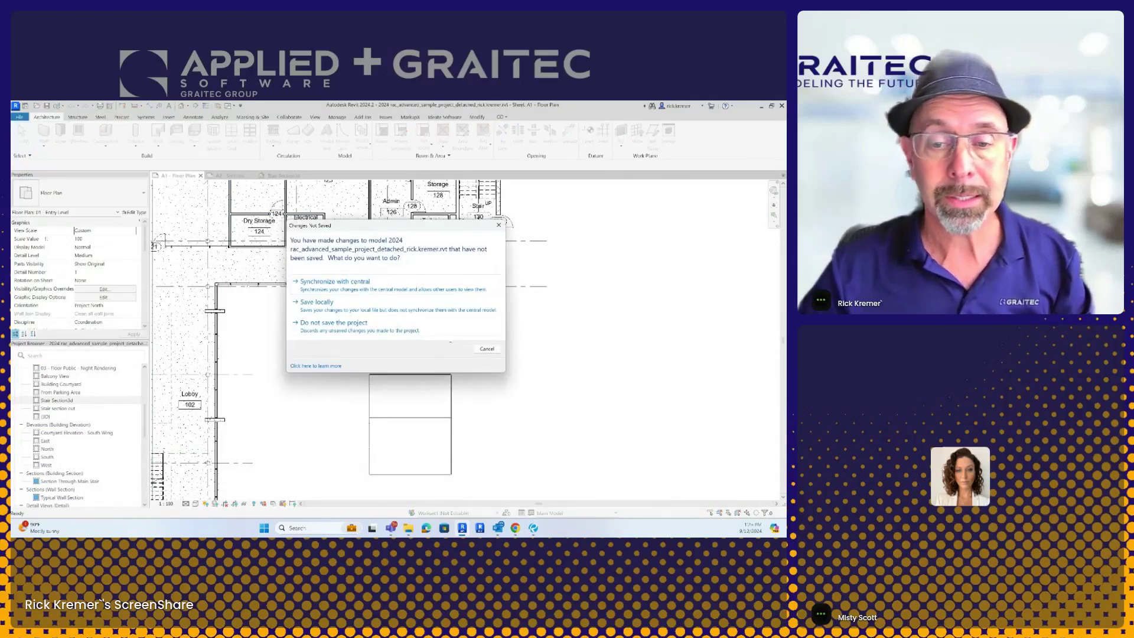
{"action": "left_click", "coordinate": [358, 324]}
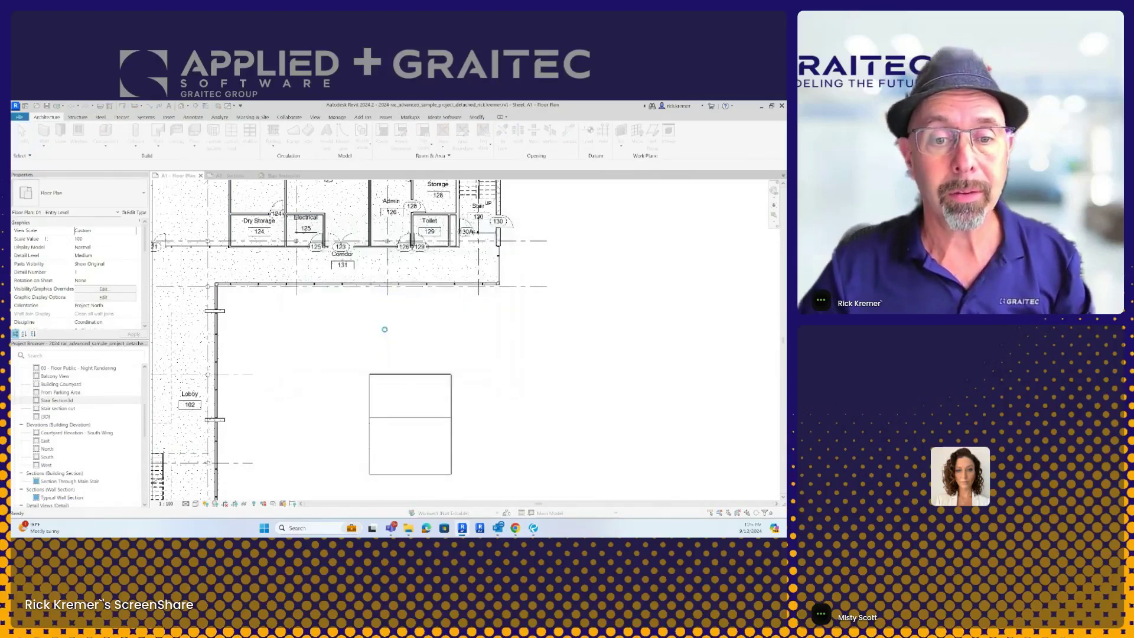
{"action": "left_click", "coordinate": [374, 320]}
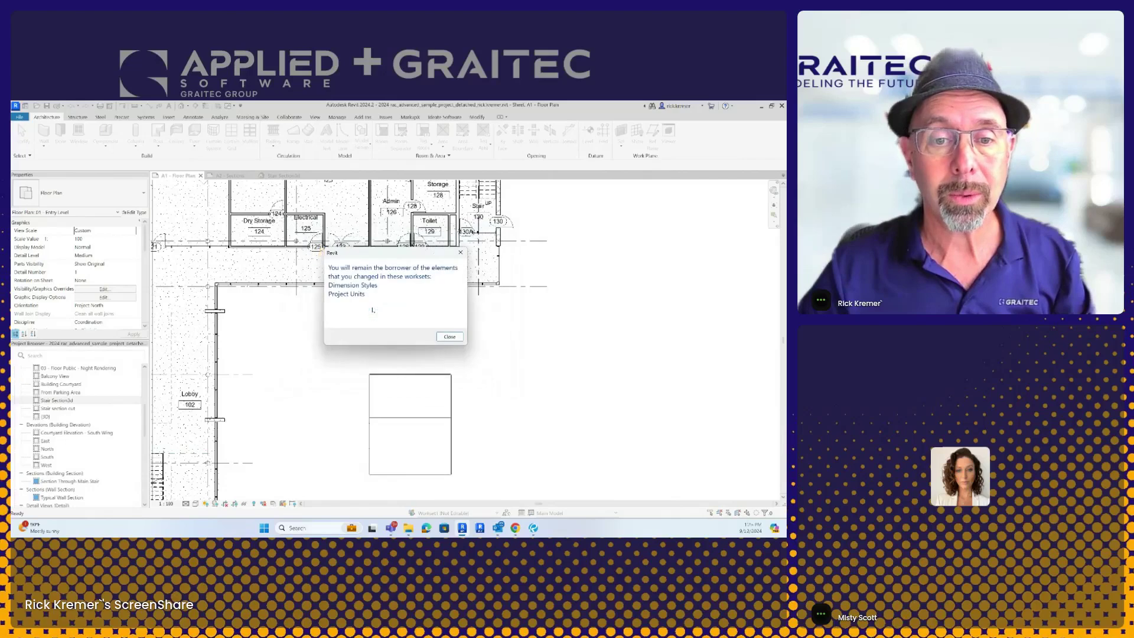
{"action": "left_click", "coordinate": [448, 336]}
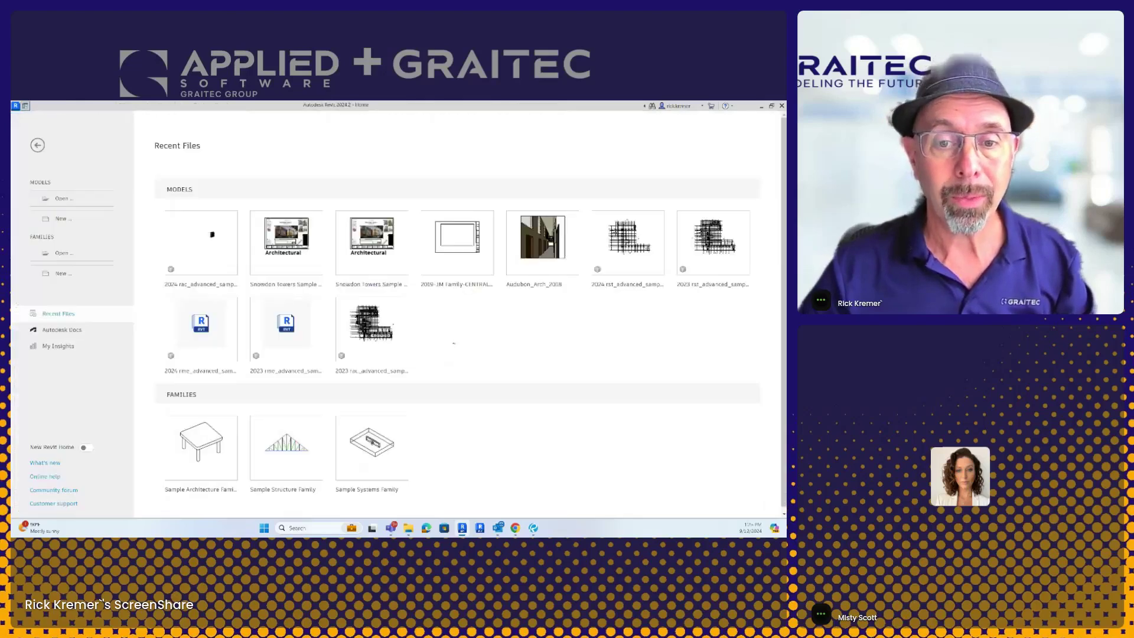
Step: Create a project from the Imperial Multi-discipline template and draw a closed L-shaped outline of Generic - 8" walls on the L1 plan
{"action": "left_click", "coordinate": [59, 219]}
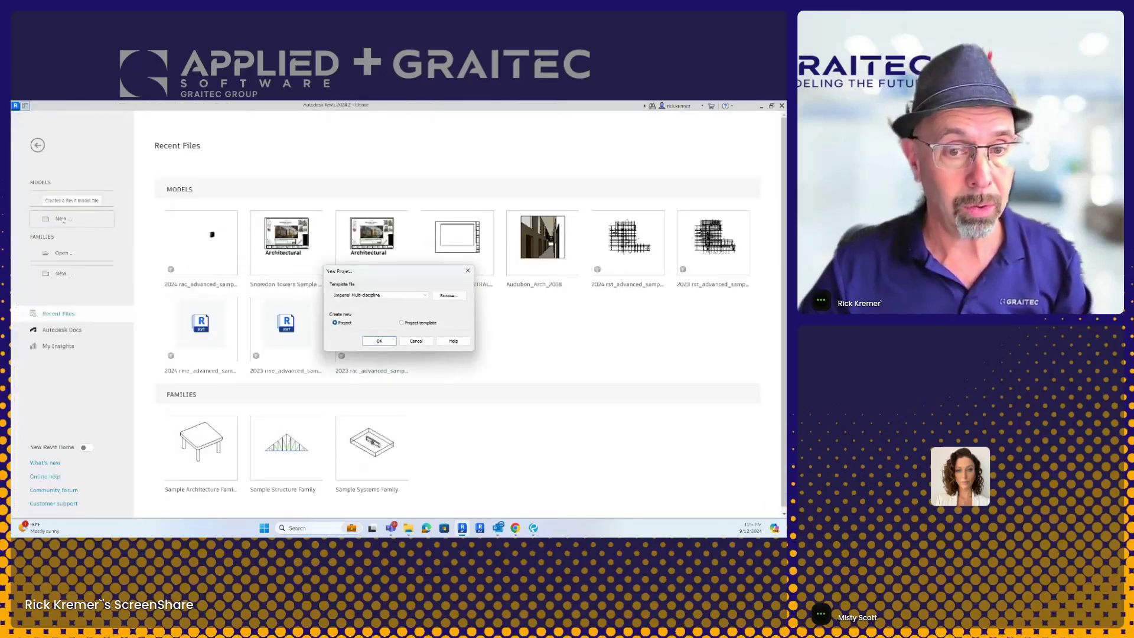
{"action": "left_click", "coordinate": [378, 341]}
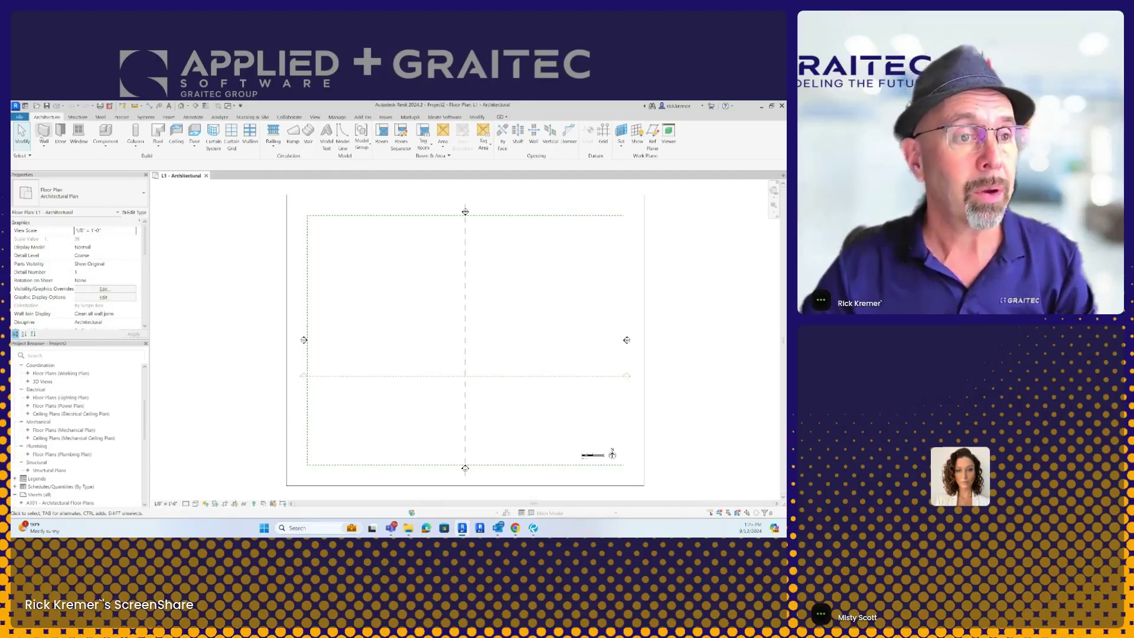
{"action": "left_click", "coordinate": [44, 134]}
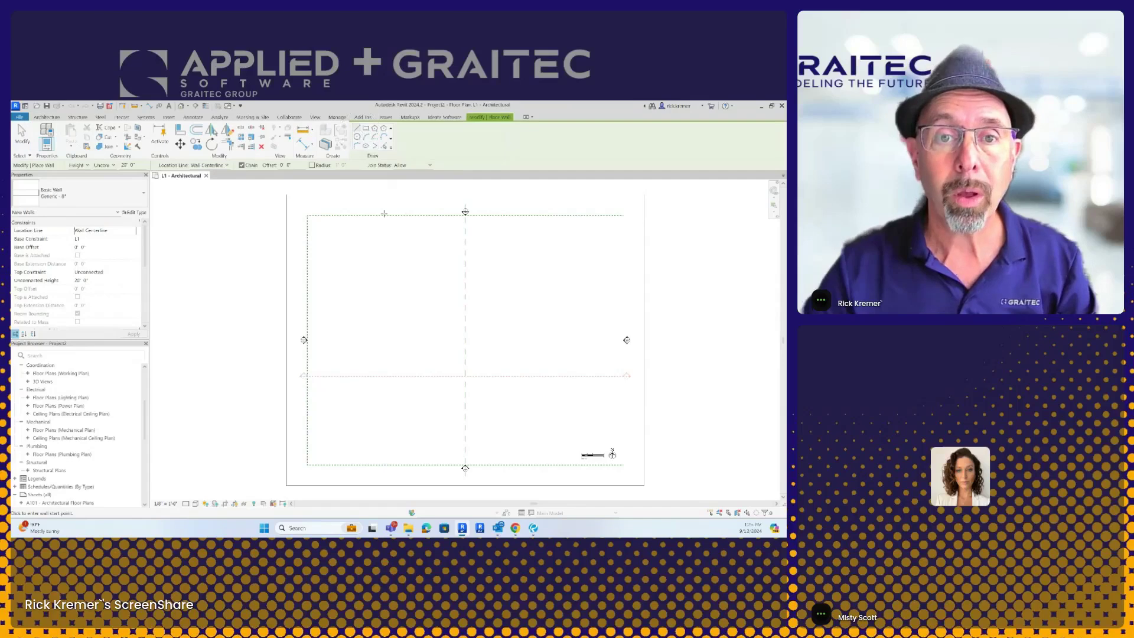
{"action": "left_click", "coordinate": [391, 281]}
{"action": "left_click", "coordinate": [507, 281]}
{"action": "left_click", "coordinate": [507, 324]}
{"action": "left_click", "coordinate": [484, 325]}
{"action": "left_click", "coordinate": [484, 302]}
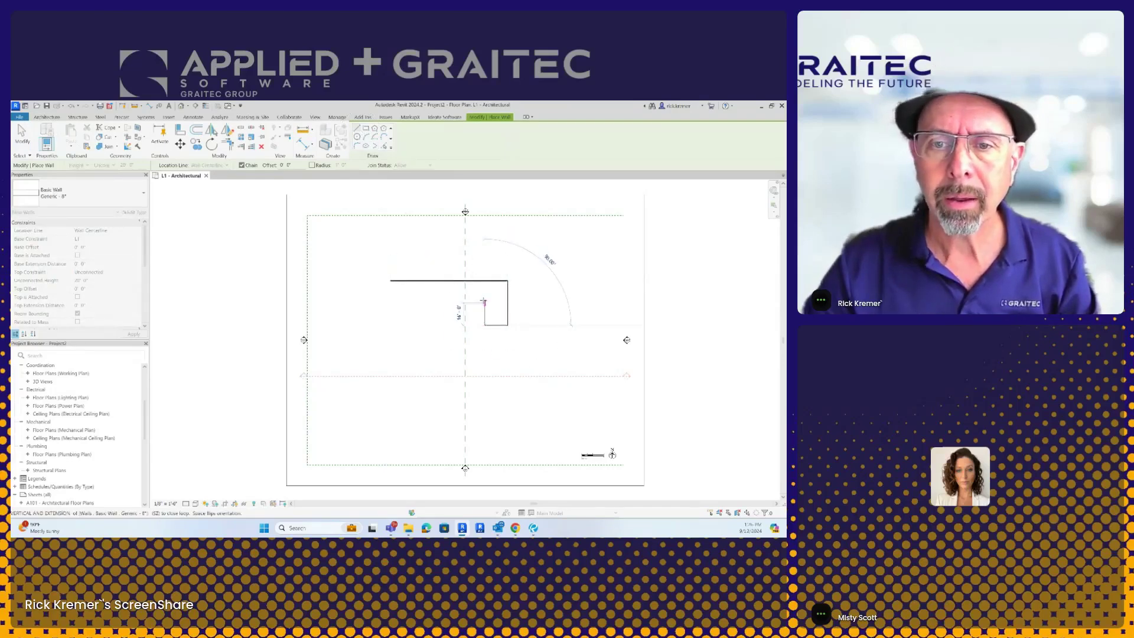
{"action": "left_click", "coordinate": [391, 302]}
{"action": "left_click", "coordinate": [391, 281]}
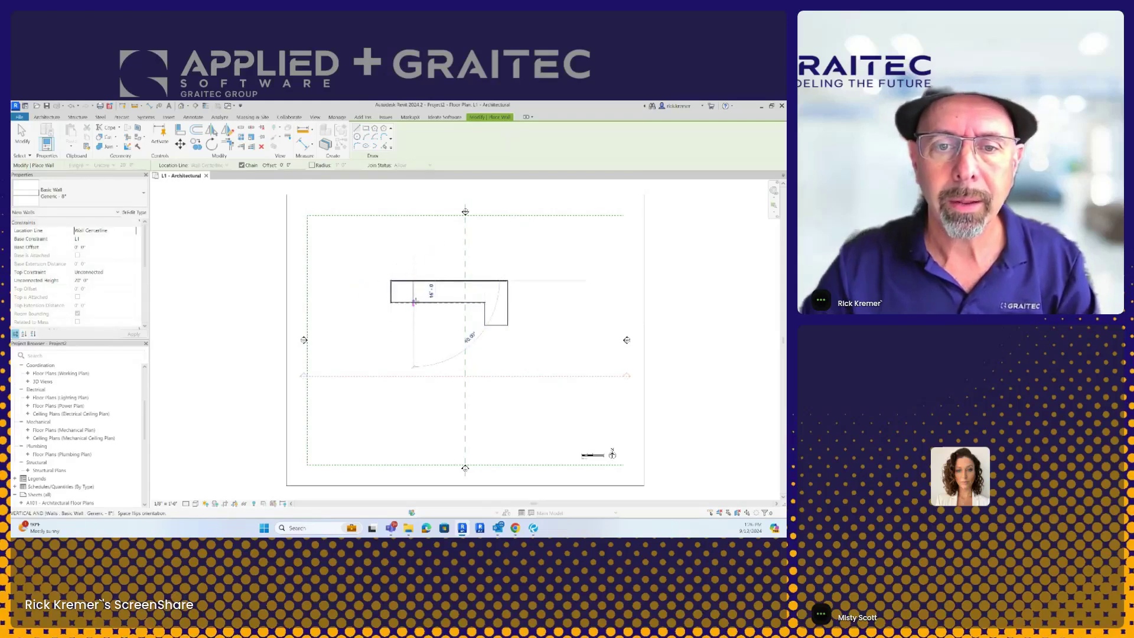
Step: Divide the long part of the L-shaped outline into rooms with vertical interior partition walls
{"action": "left_click", "coordinate": [435, 281]}
{"action": "left_click", "coordinate": [435, 303]}
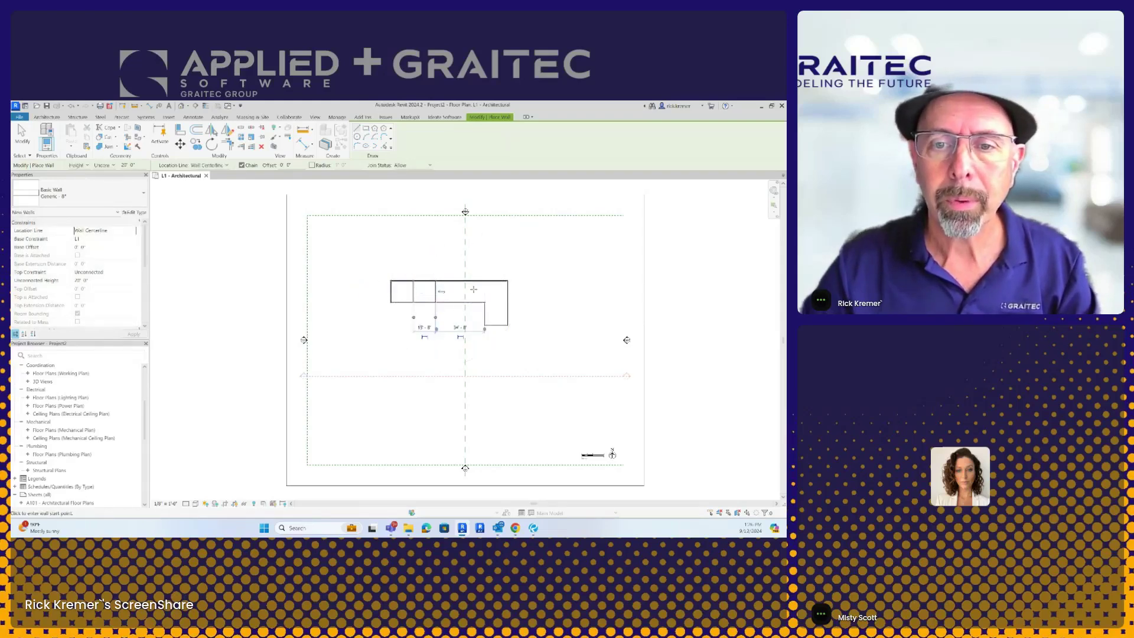
{"action": "key", "text": "Escape"}
{"action": "key", "text": "Escape"}
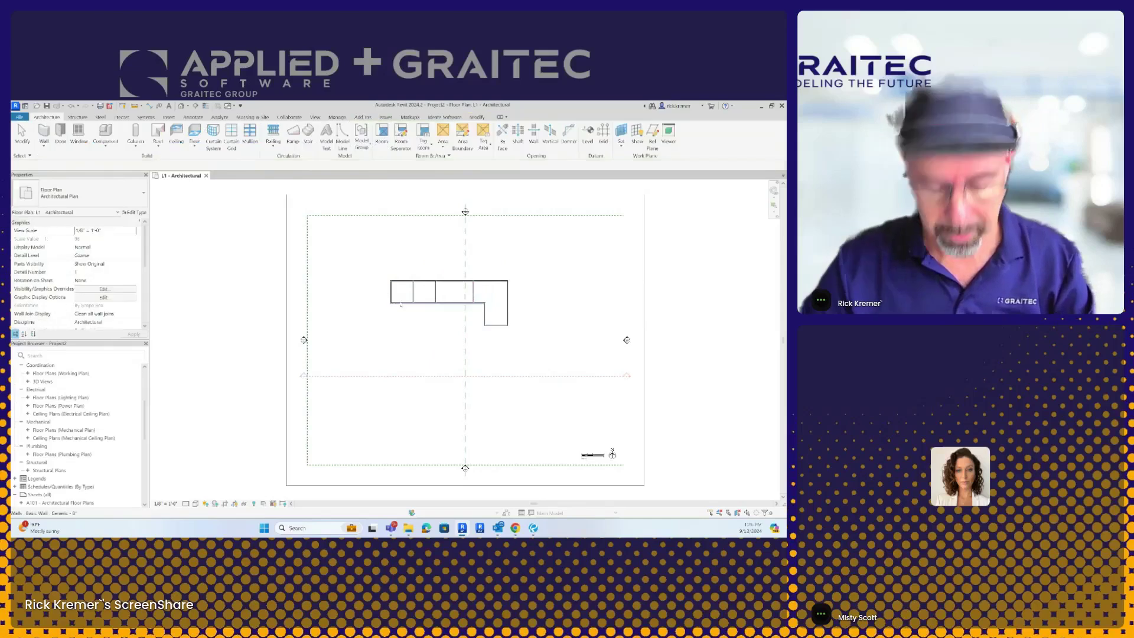
Step: Place Door-Passage-Single-Flush doors along the long lower wall, one per room, and one in the short vertical wall of the L
{"action": "scroll", "coordinate": [400, 304], "scroll_direction": "up", "scroll_amount": 1}
{"action": "key", "text": "d"}
{"action": "key", "text": "r"}
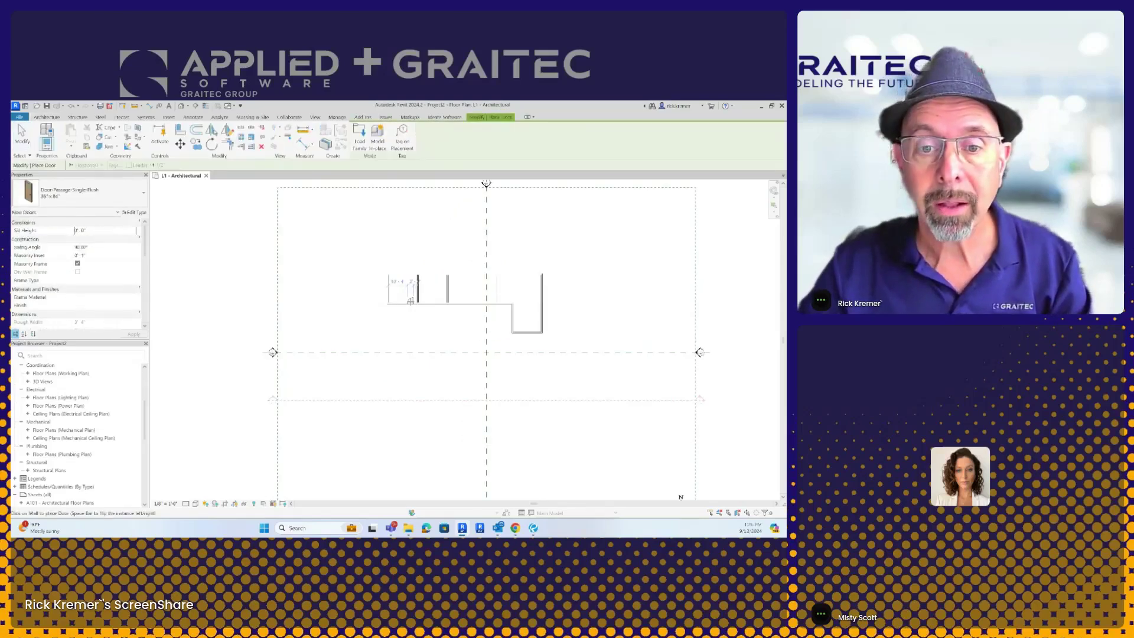
{"action": "left_click", "coordinate": [410, 303]}
{"action": "left_click", "coordinate": [441, 303]}
{"action": "left_click", "coordinate": [490, 302]}
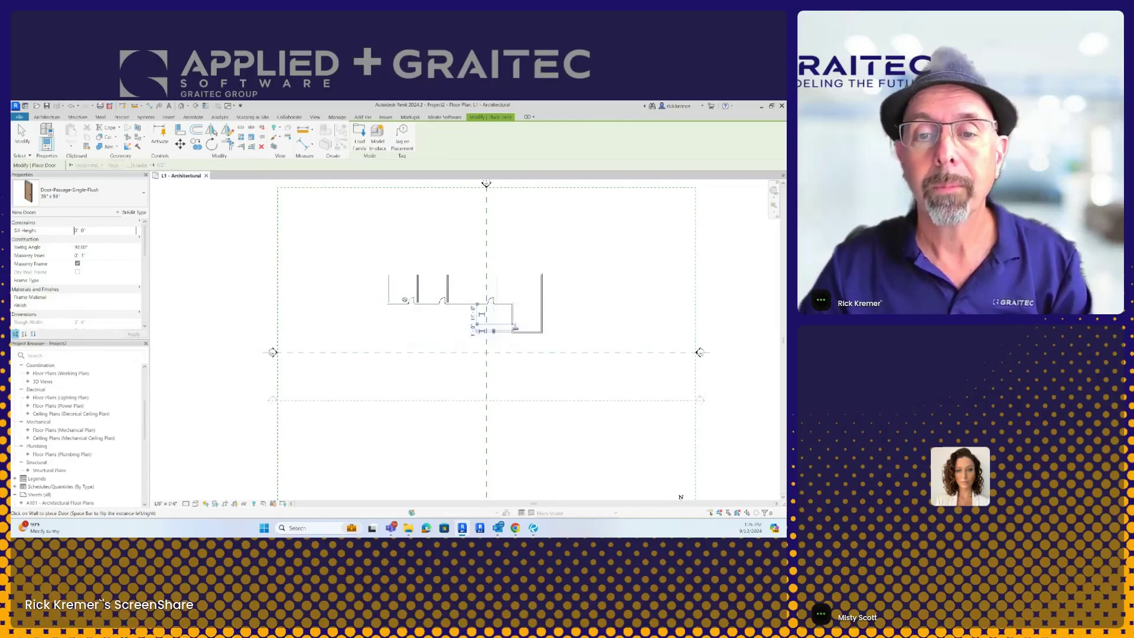
Step: Place and tag rooms named Office 1 and Ceo in the two small enclosures at the west end of the L1 plan
{"action": "key", "text": "Escape"}
{"action": "key", "text": "Escape"}
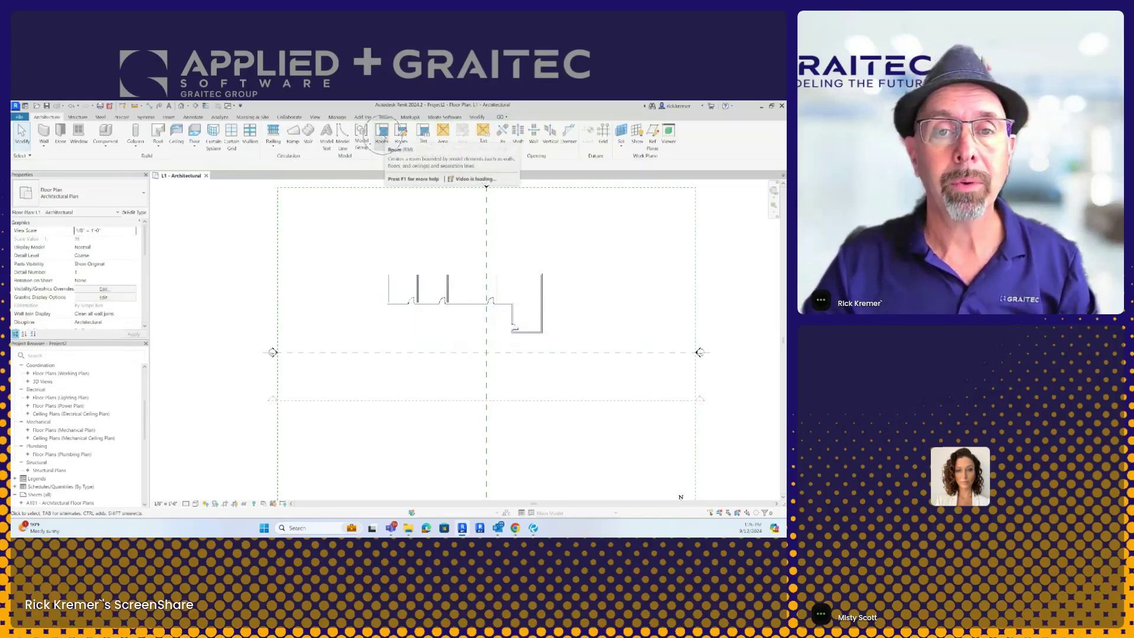
{"action": "left_click", "coordinate": [381, 135]}
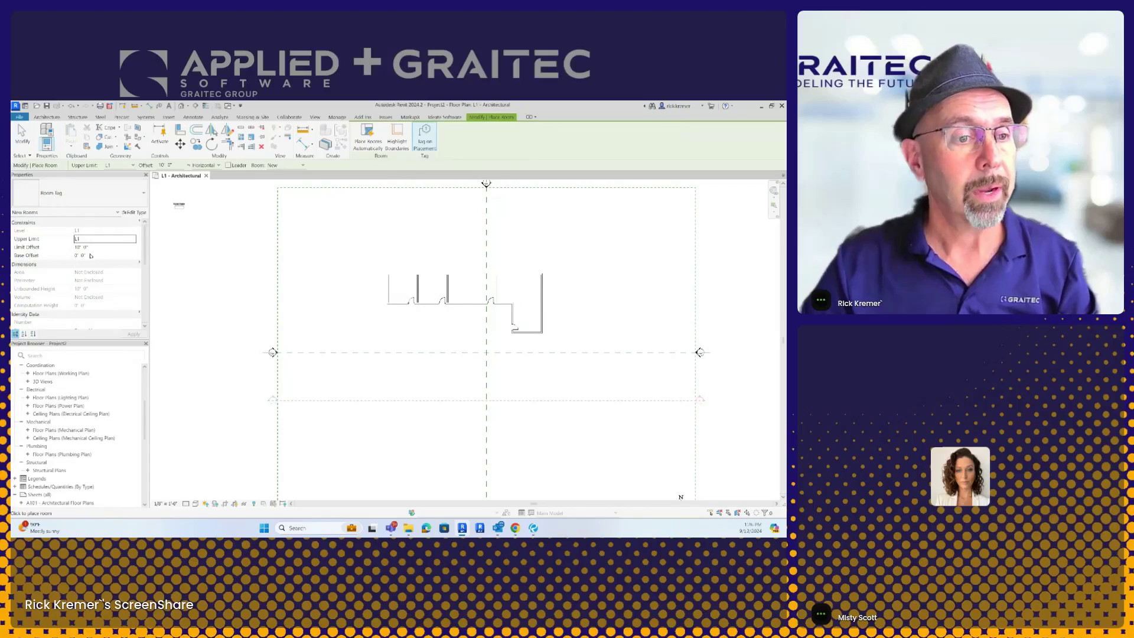
{"action": "scroll", "coordinate": [77, 272], "scroll_direction": "down", "scroll_amount": 3}
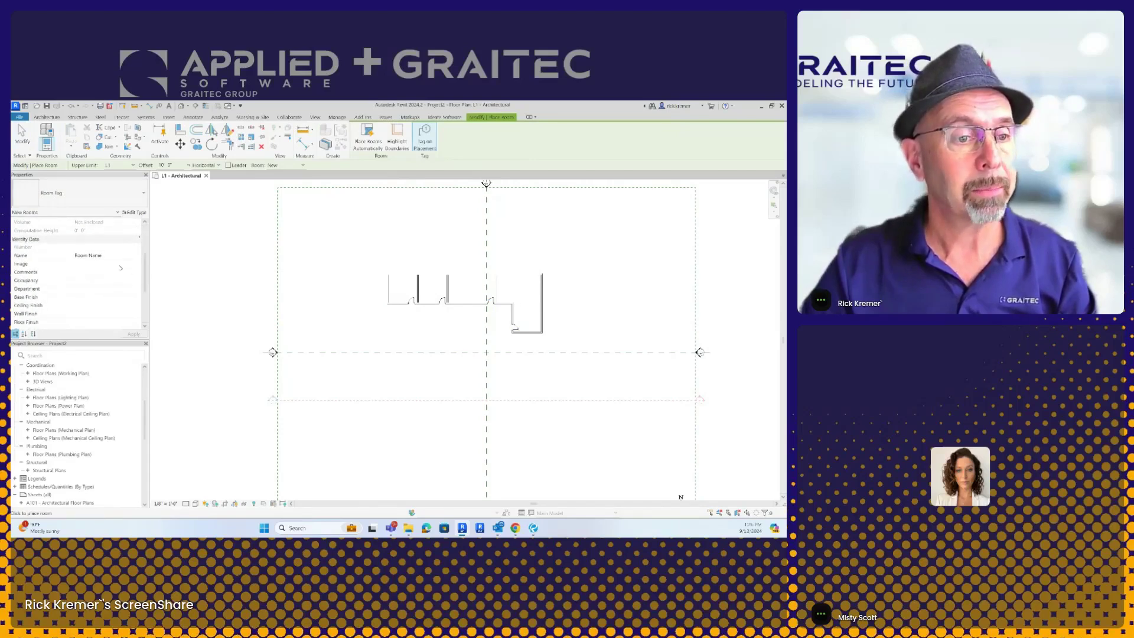
{"action": "left_click", "coordinate": [115, 255]}
{"action": "type", "text": "o"}
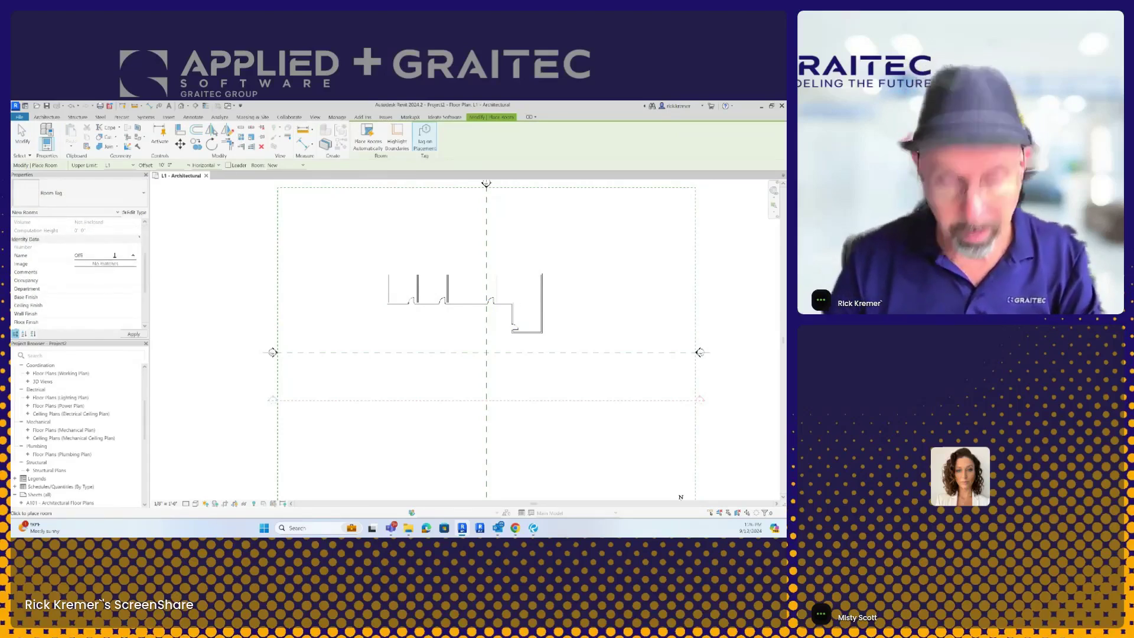
{"action": "key", "text": "Return"}
{"action": "left_click", "coordinate": [103, 257]}
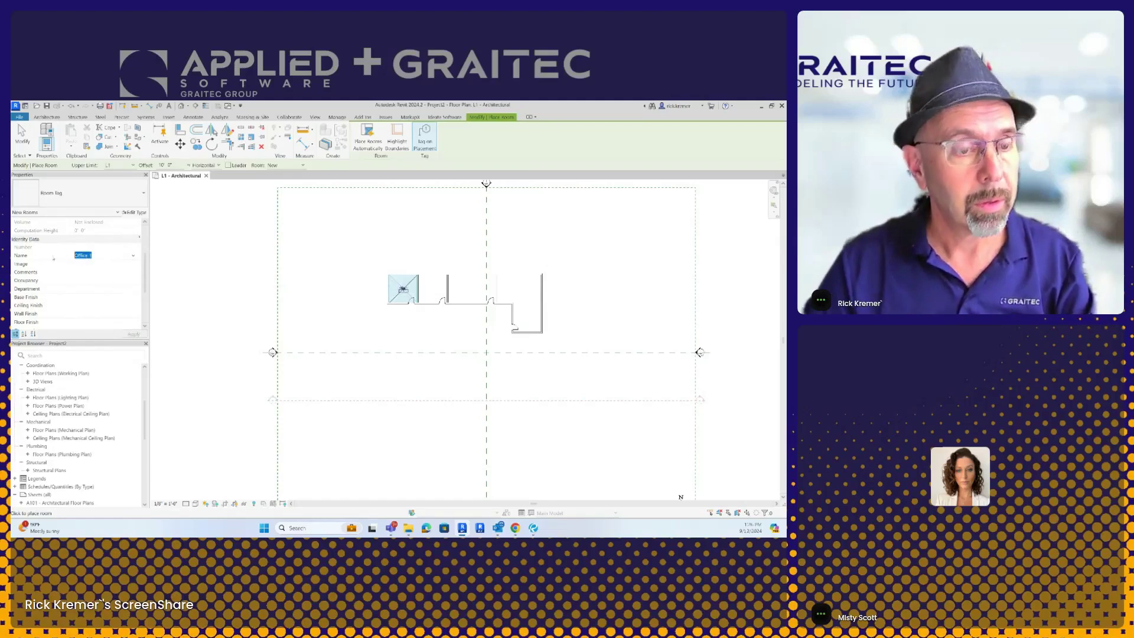
{"action": "type", "text": "Ceo"}
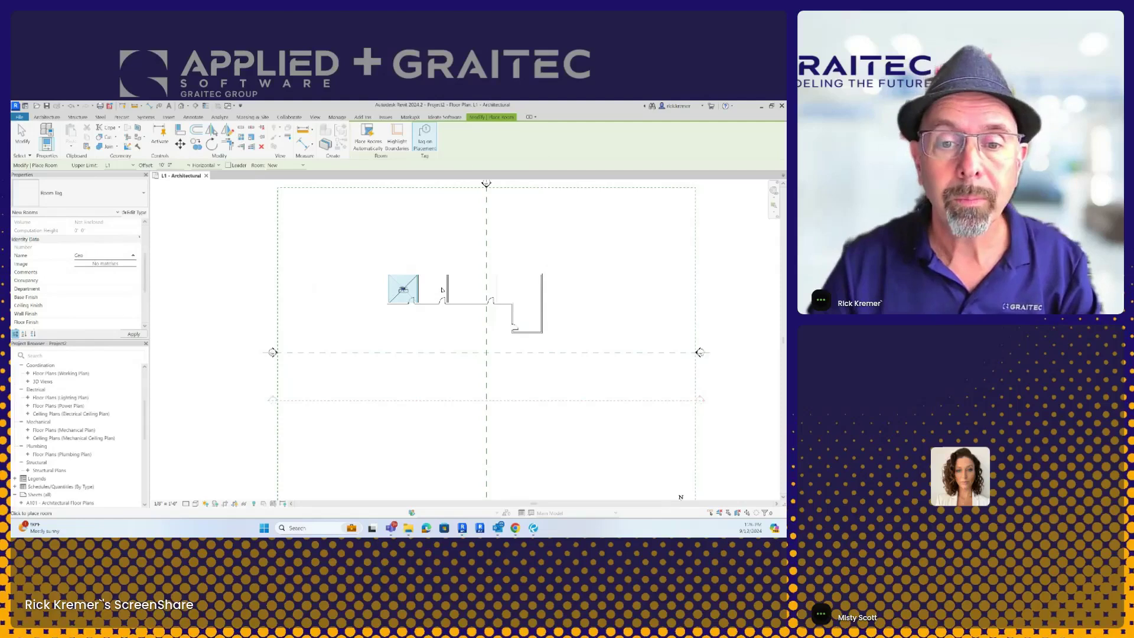
{"action": "left_click", "coordinate": [432, 286]}
Step: Place a room named Mech in the third enclosure and one named as a co-host's corner in the L-shaped end
{"action": "left_click", "coordinate": [91, 255]}
{"action": "type", "text": "Mech"}
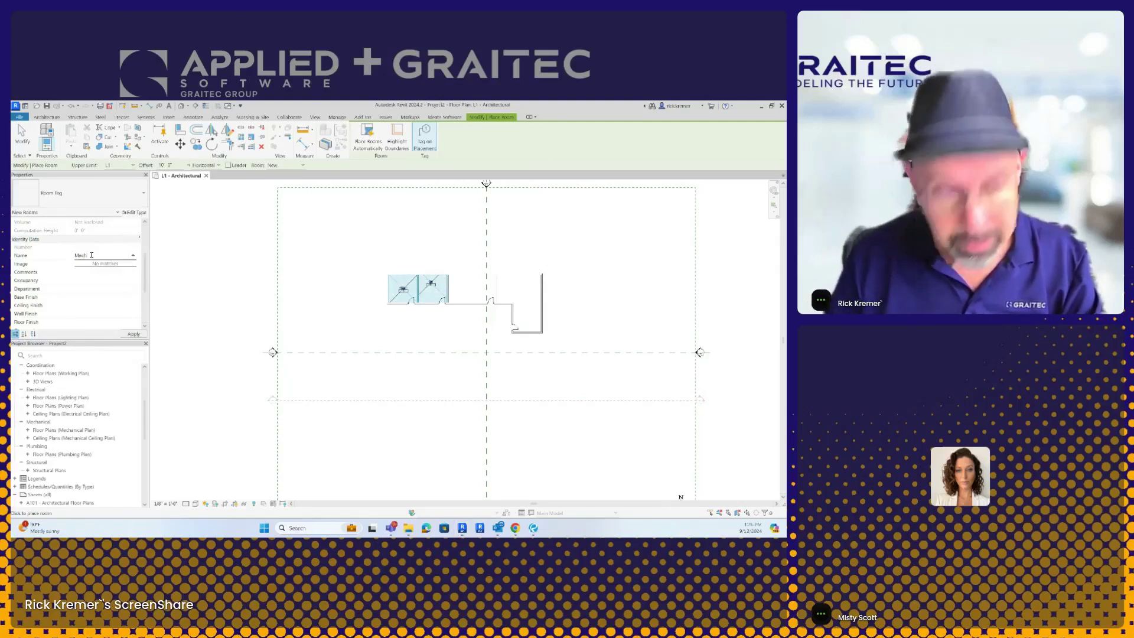
{"action": "left_click", "coordinate": [473, 287]}
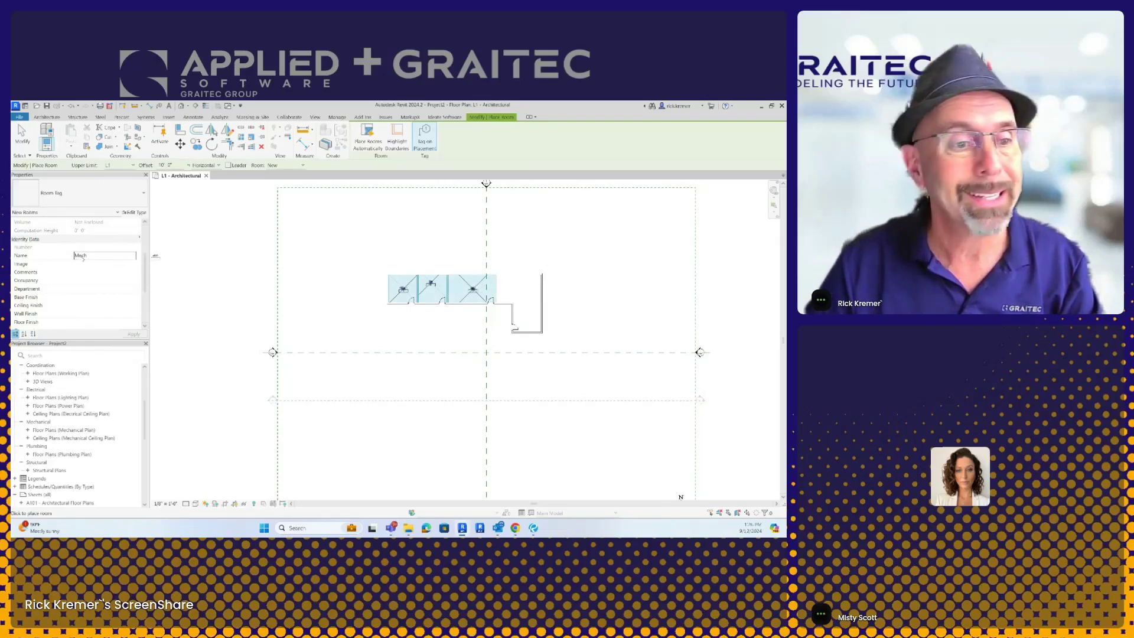
{"action": "left_click", "coordinate": [104, 256]}
{"action": "type", "text": "Misc"}
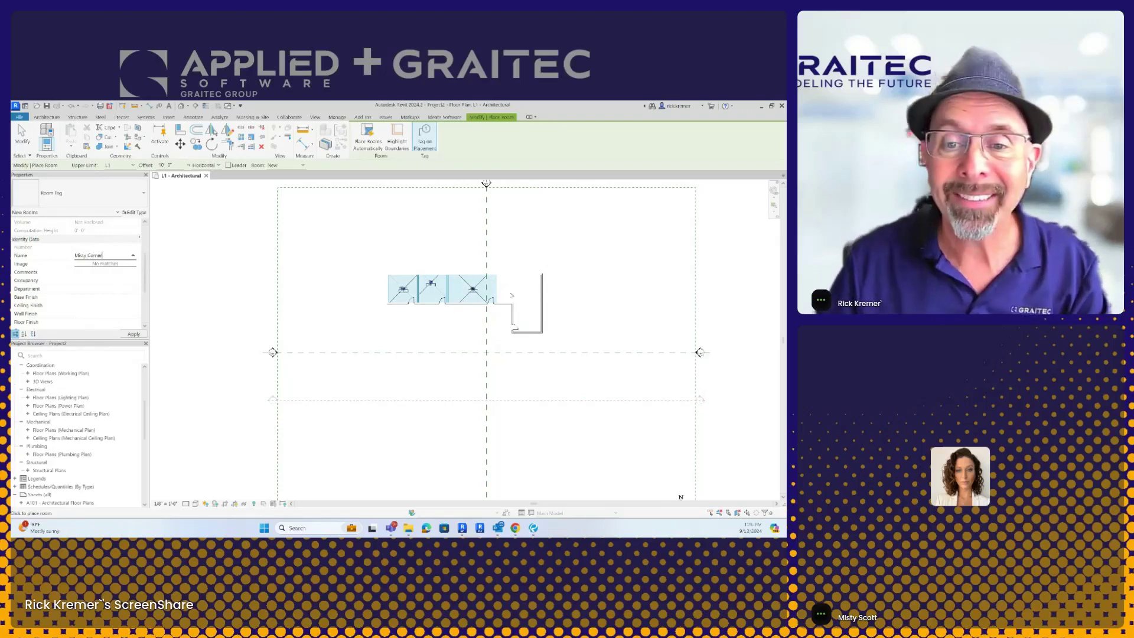
{"action": "left_click", "coordinate": [527, 296]}
{"action": "key", "text": "Escape"}
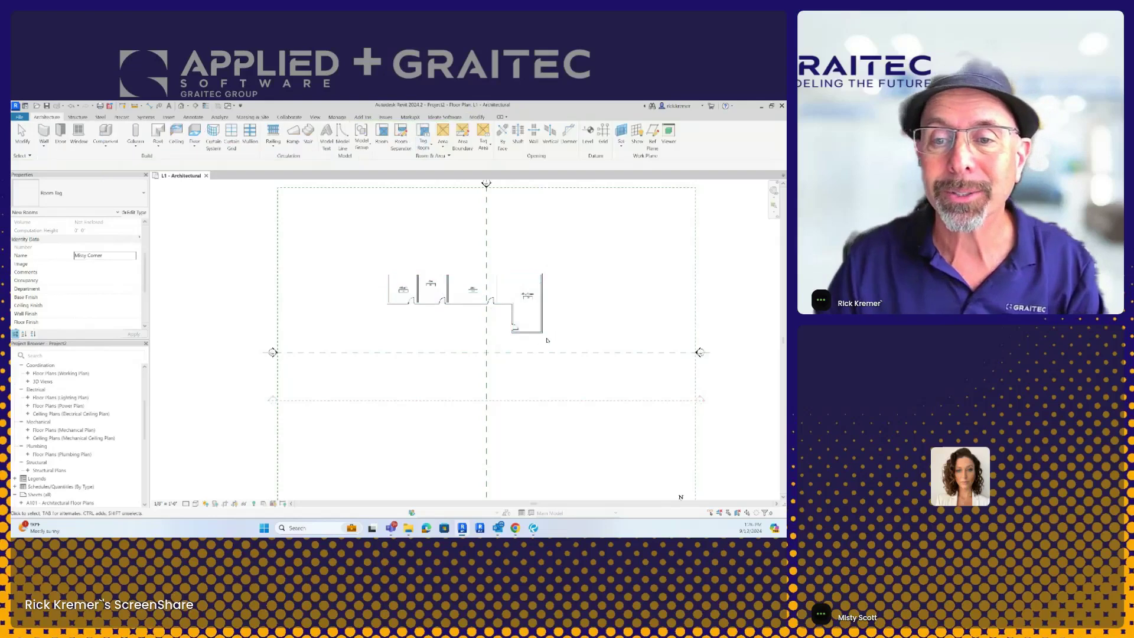
Step: Select the L-shaped corner room on the plan to check its extent and identity data
{"action": "scroll", "coordinate": [537, 302], "scroll_direction": "up", "scroll_amount": 1}
{"action": "scroll", "coordinate": [540, 302], "scroll_direction": "up", "scroll_amount": 2}
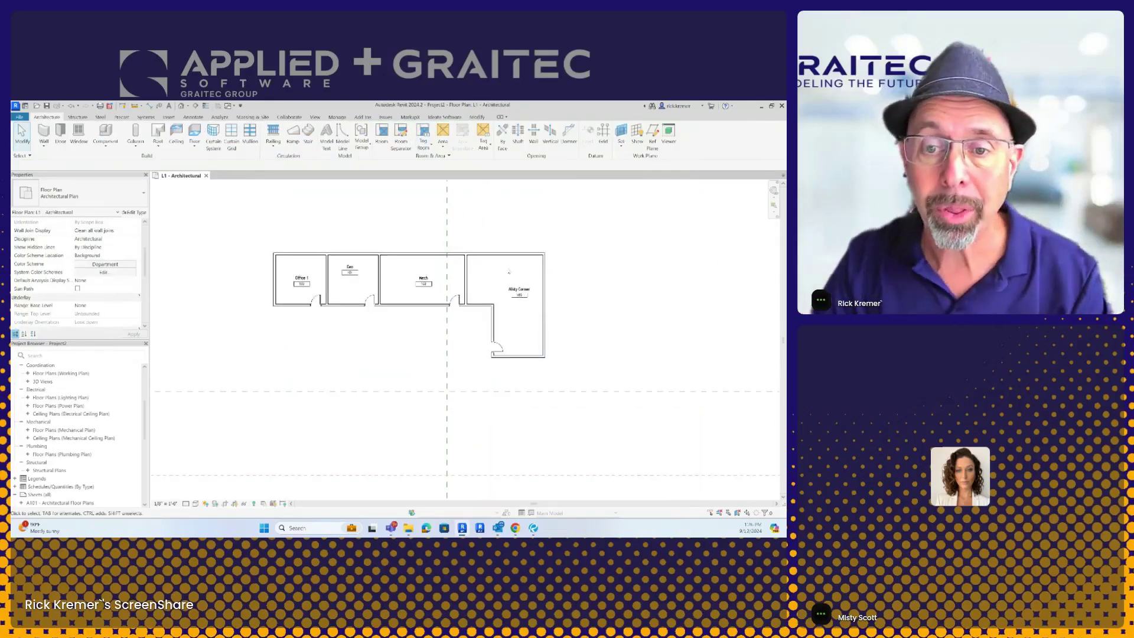
{"action": "left_click", "coordinate": [529, 282]}
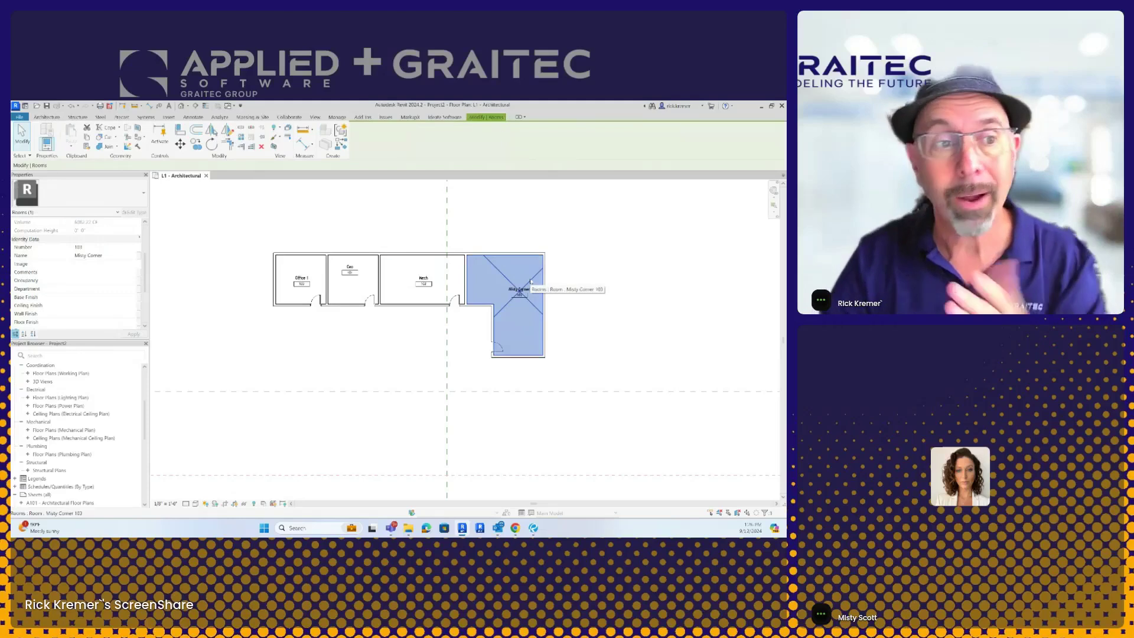
{"action": "left_click", "coordinate": [357, 183]}
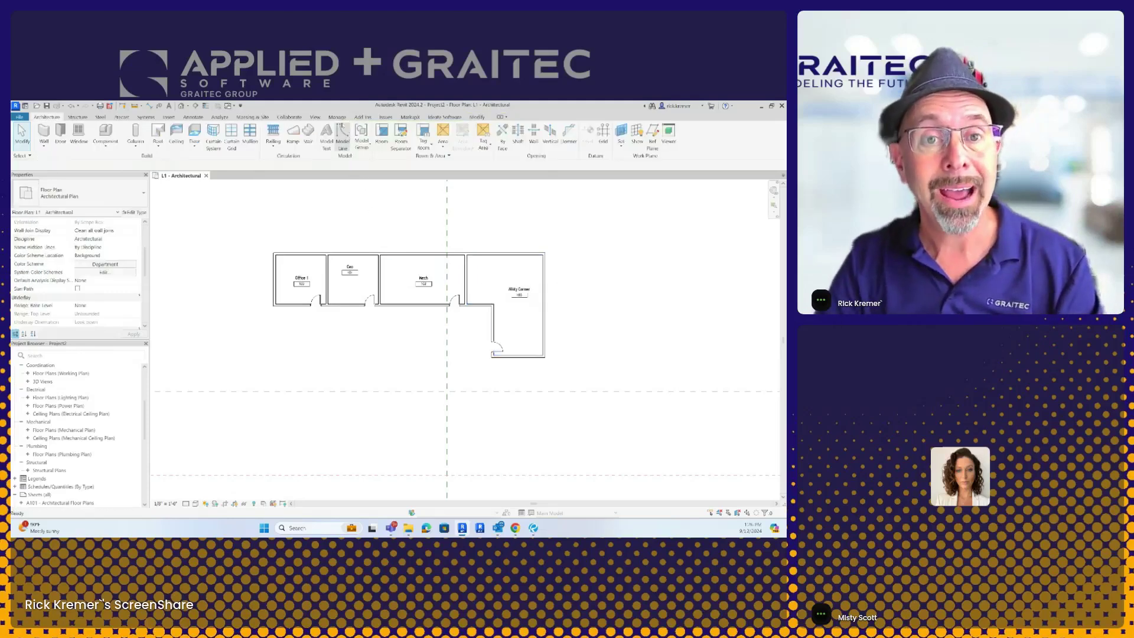
Step: Create a PDF of the current view from the Bluebeam conversion settings and save it as simple office
{"action": "left_click", "coordinate": [363, 117]}
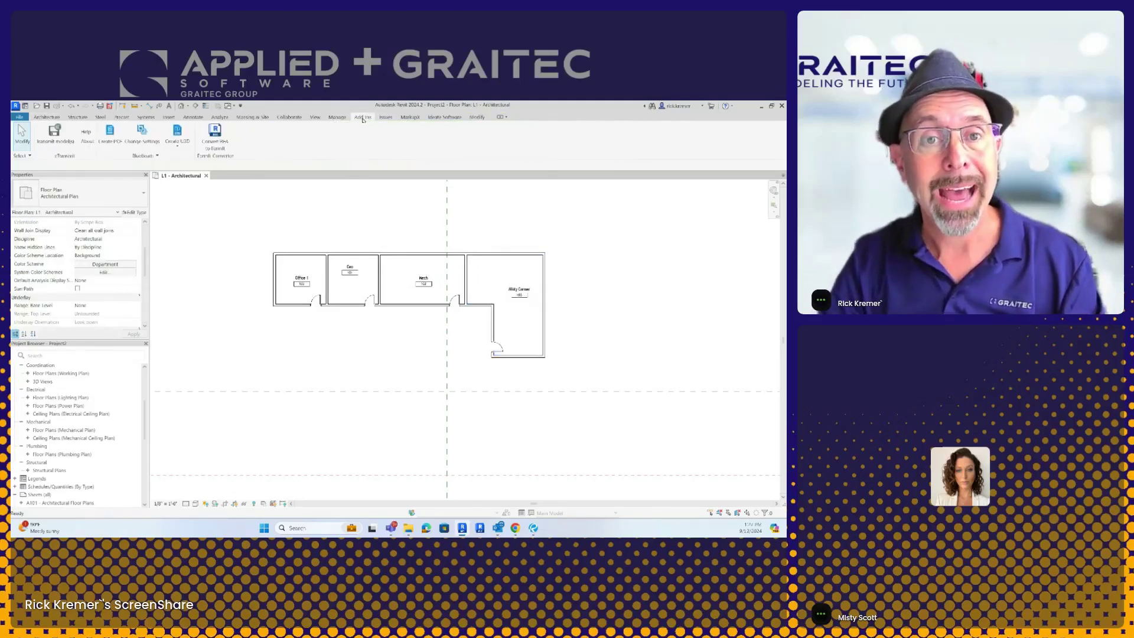
{"action": "left_click", "coordinate": [144, 142]}
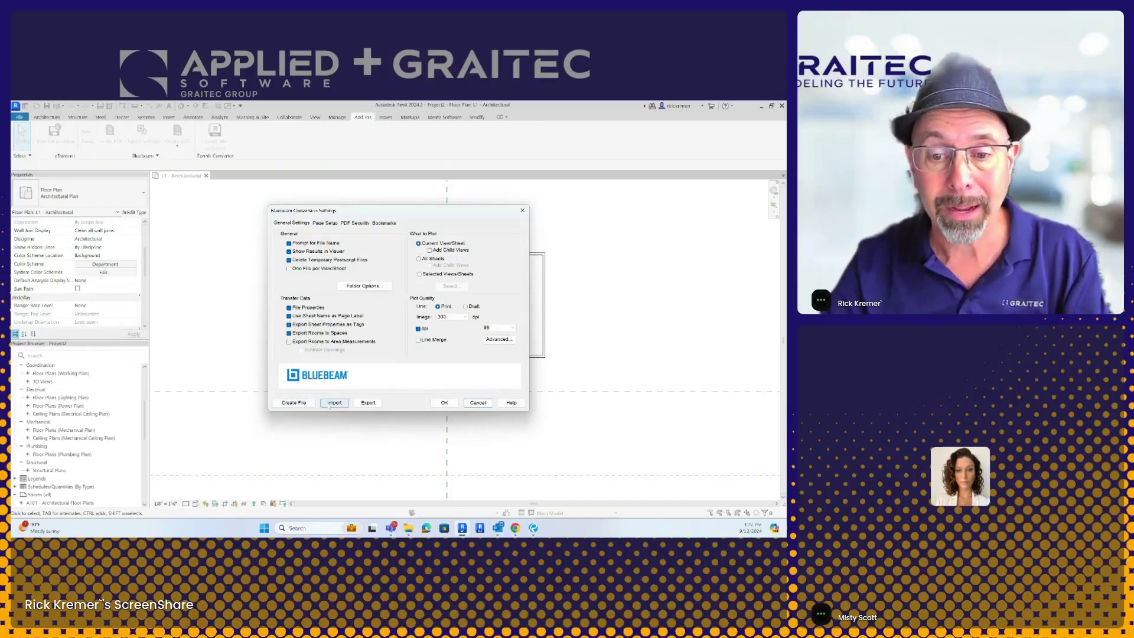
{"action": "left_click", "coordinate": [295, 403]}
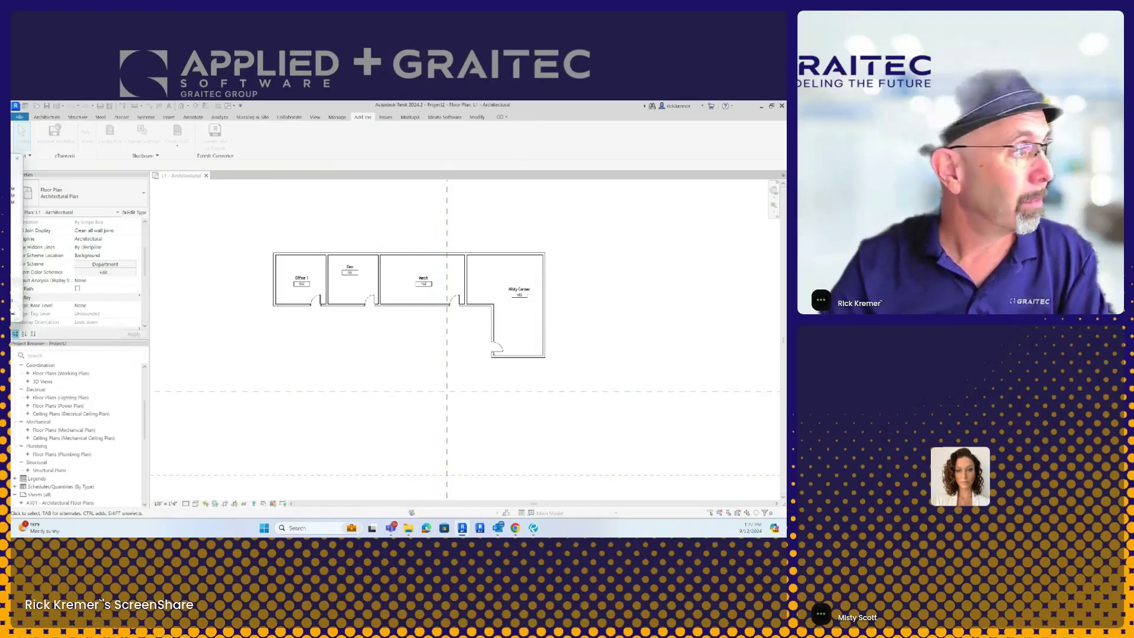
{"action": "type", "text": "sh"}
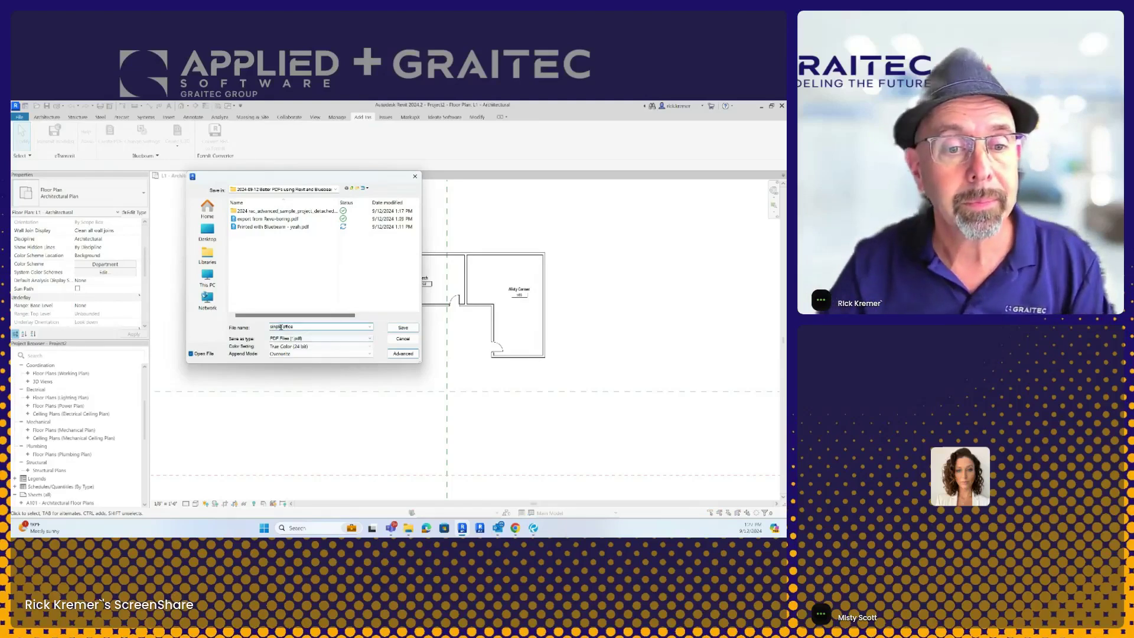
{"action": "left_click", "coordinate": [402, 324]}
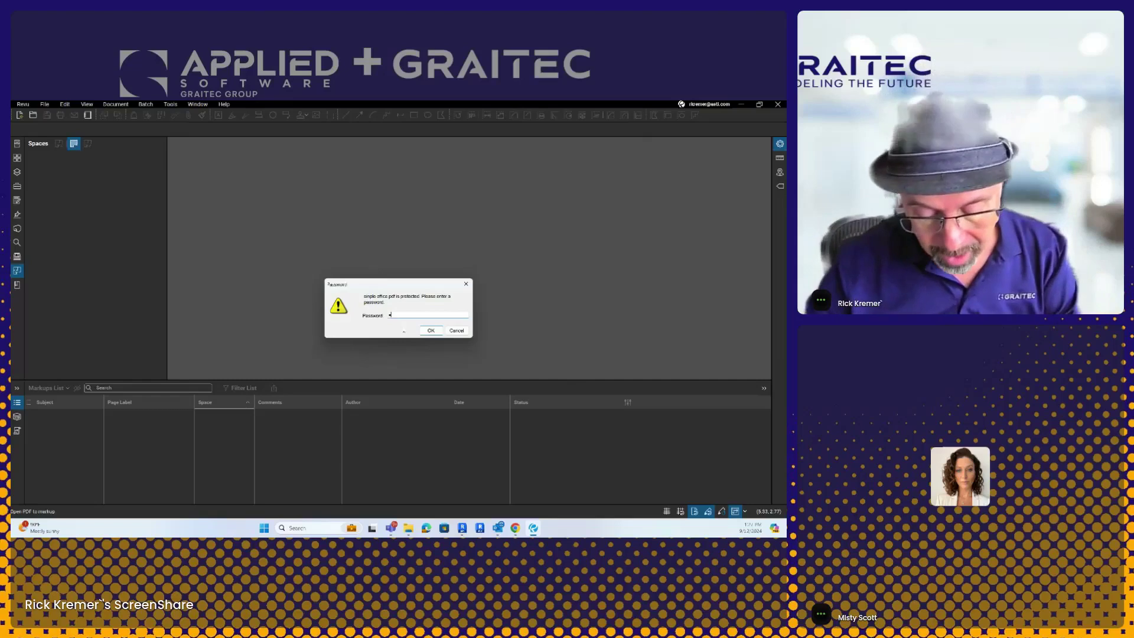
Step: Open the protected PDF in Revu with its document password and highlight the L-shaped corner room's space on the plan
{"action": "left_click", "coordinate": [434, 330]}
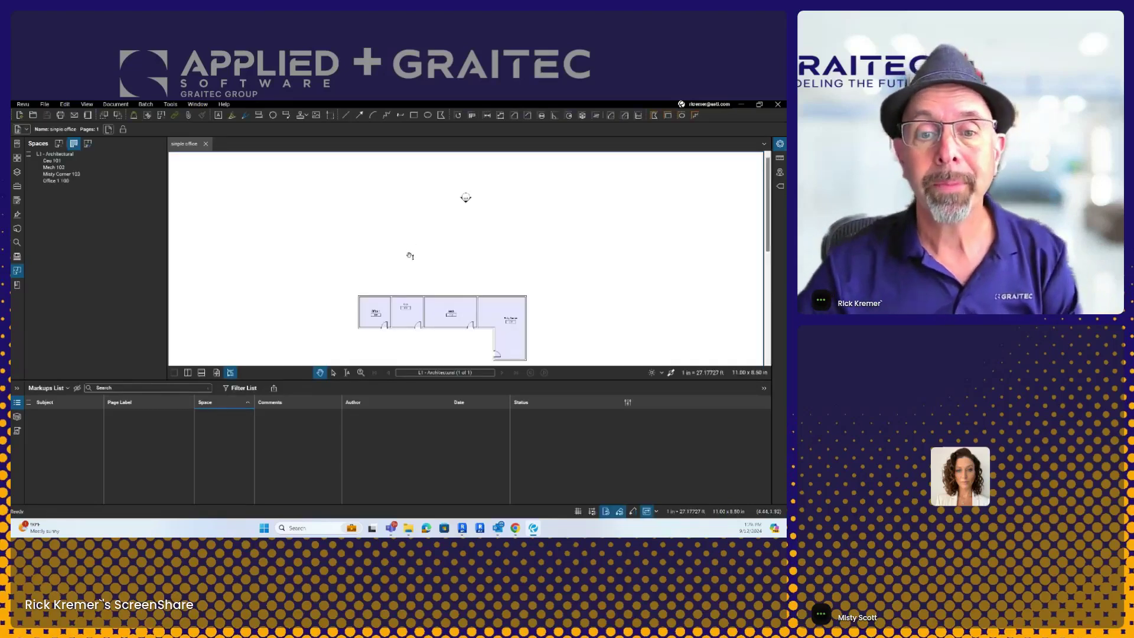
{"action": "scroll", "coordinate": [410, 253], "scroll_direction": "down", "scroll_amount": 1}
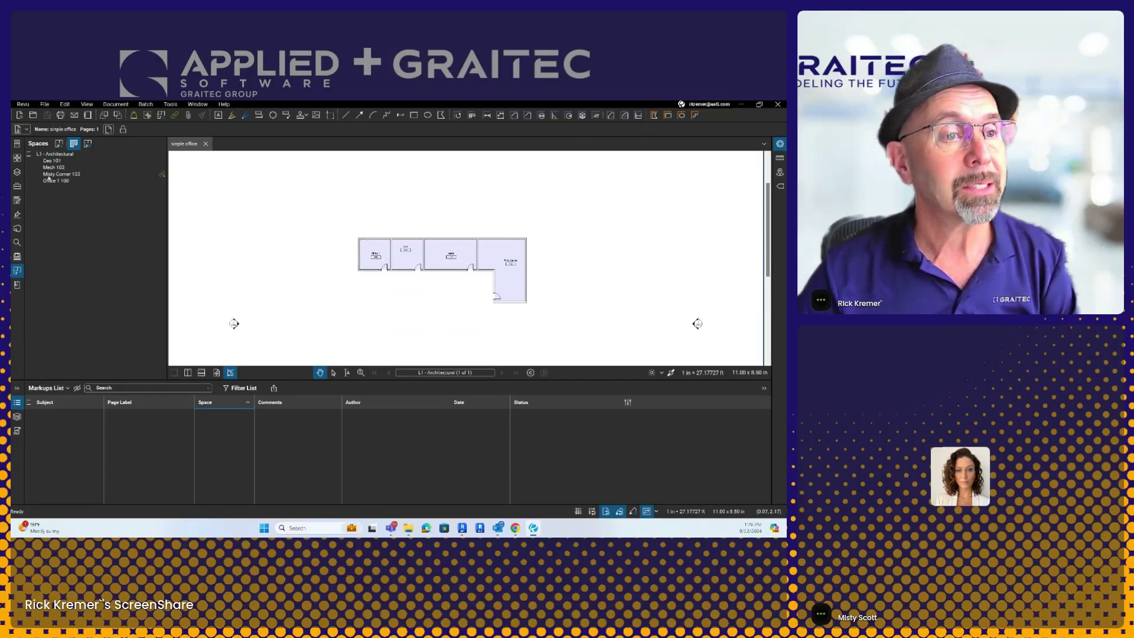
{"action": "left_click", "coordinate": [49, 175]}
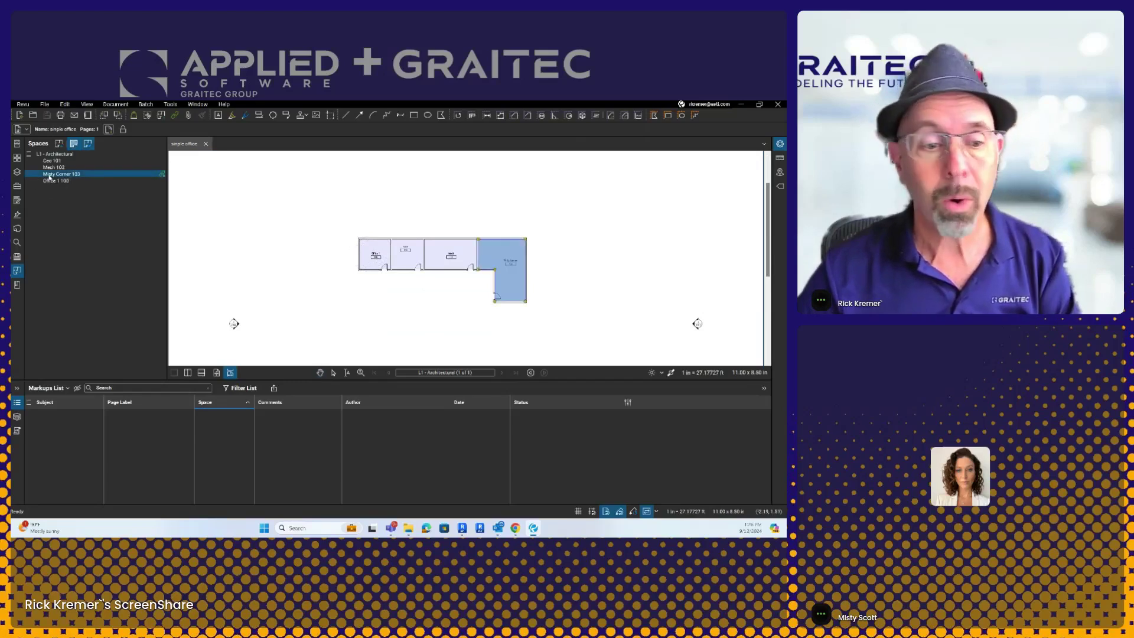
{"action": "key", "text": "Escape"}
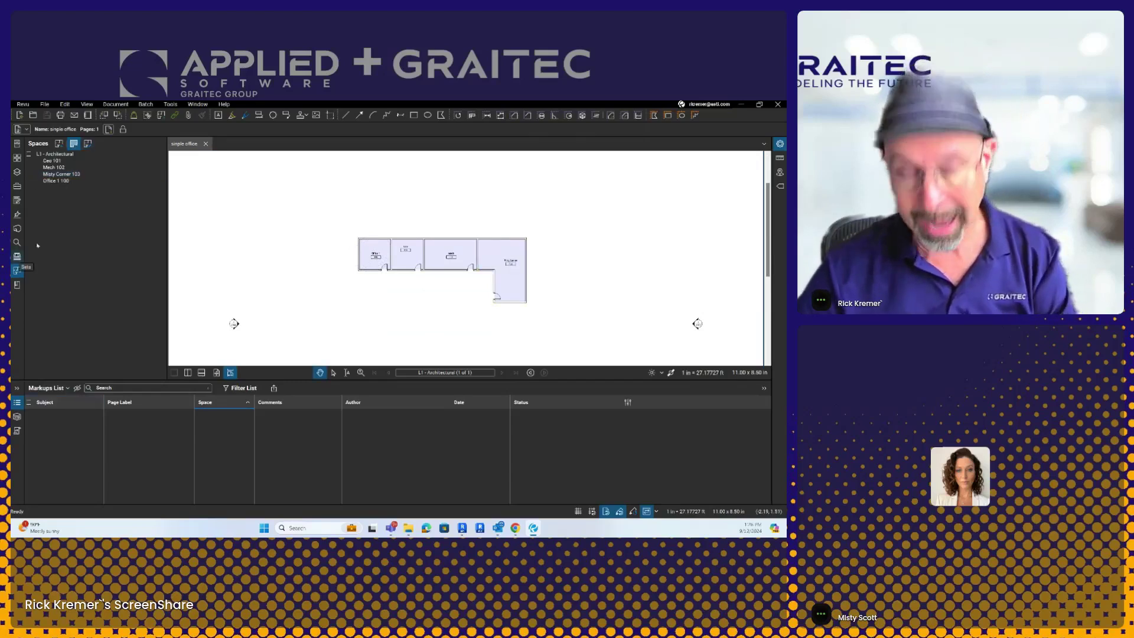
Step: Add a Note markup at the upper wall of the Mech 102 space reading "this is for all our mech"
{"action": "left_click", "coordinate": [170, 104]}
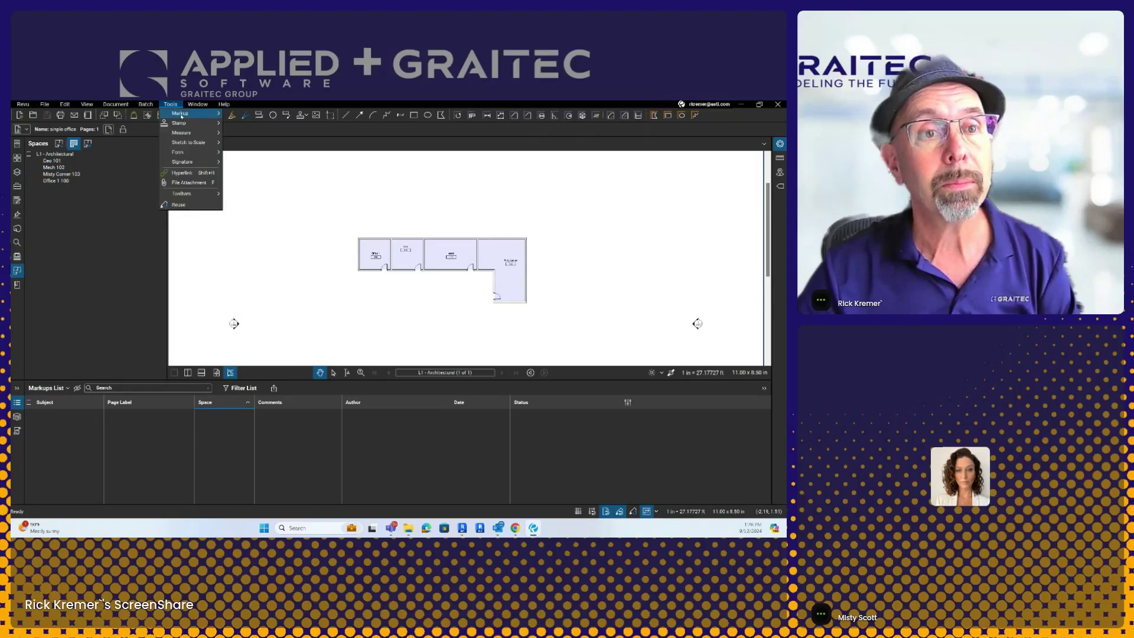
{"action": "mouse_move", "coordinate": [181, 116]}
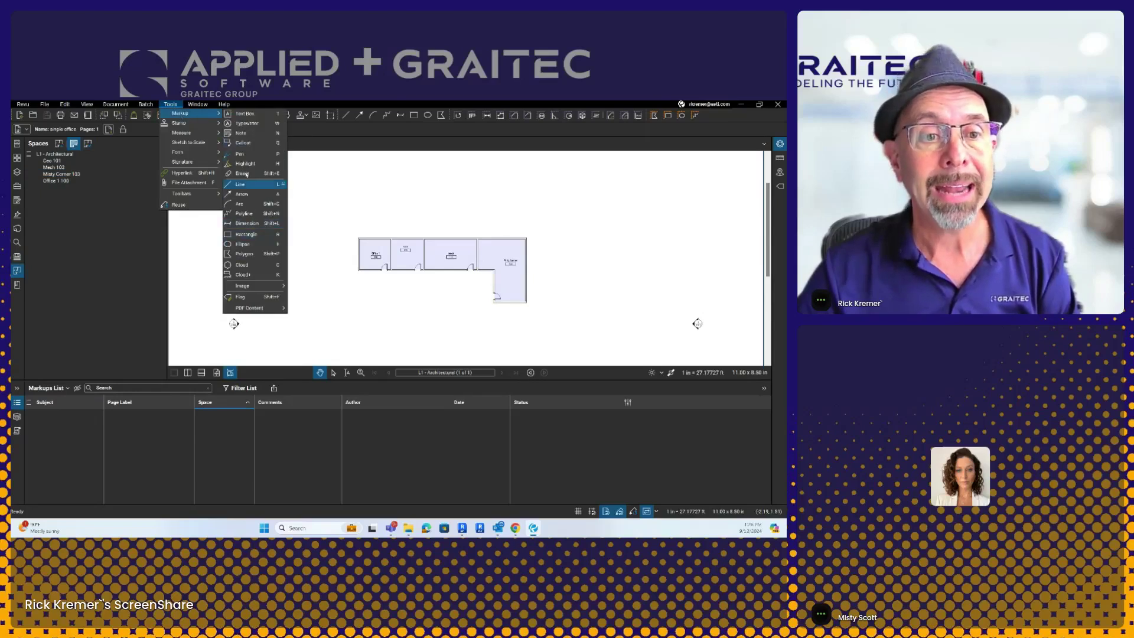
{"action": "left_click", "coordinate": [242, 133]}
{"action": "left_click", "coordinate": [447, 242]}
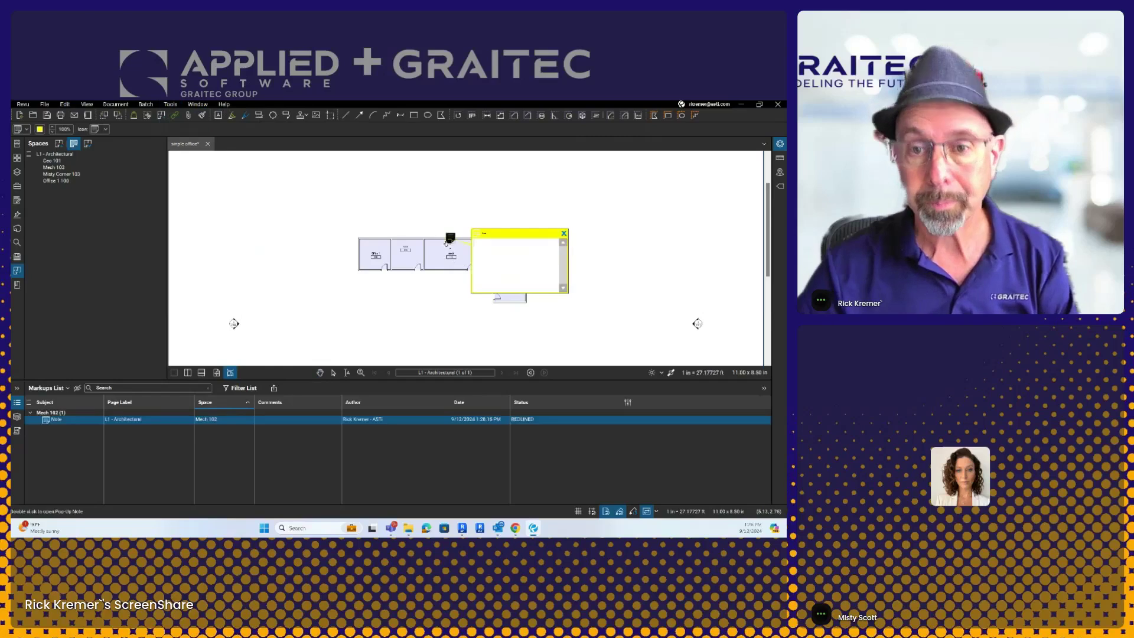
{"action": "type", "text": "this"}
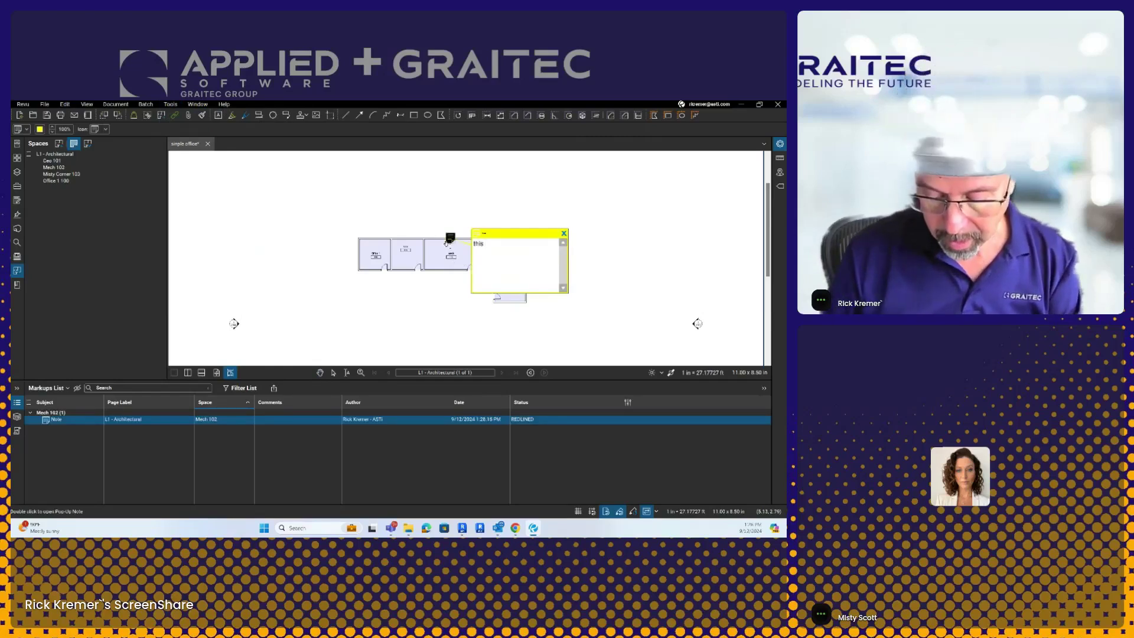
{"action": "type", "text": " is for all our mech"}
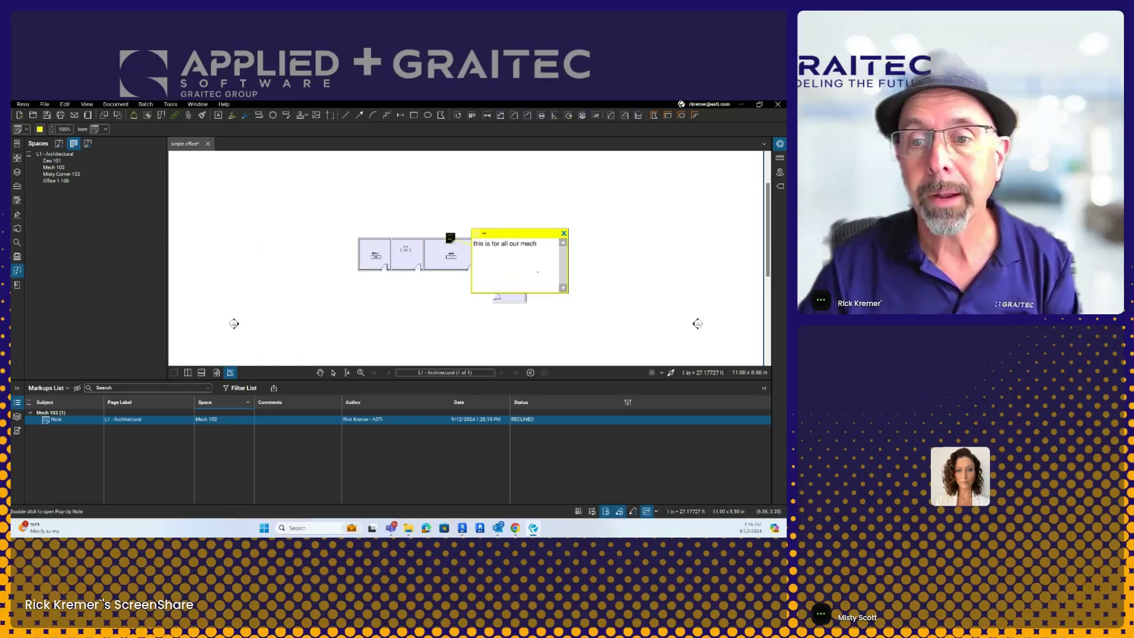
{"action": "key", "text": "Escape"}
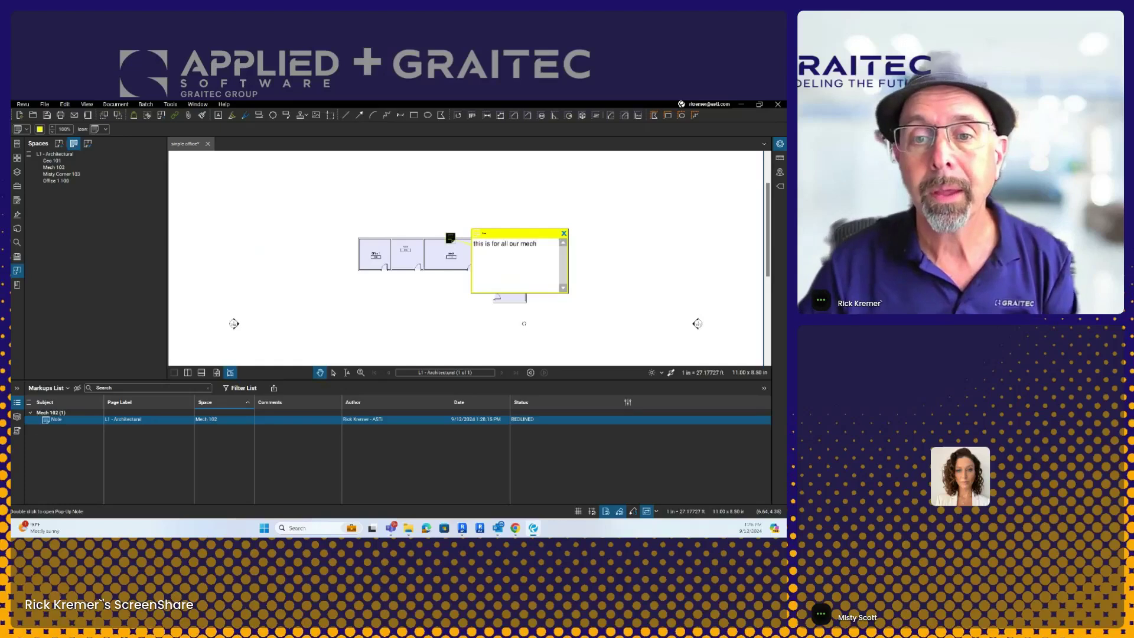
{"action": "left_click", "coordinate": [558, 232]}
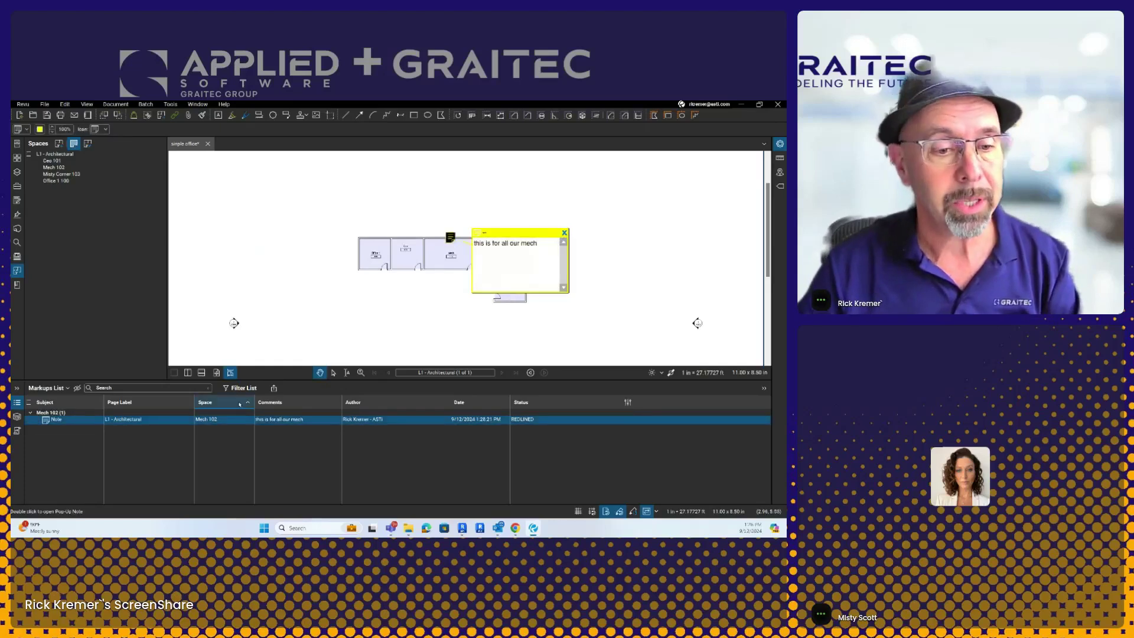
Step: Move the note from the Mech space into the Ceo 101 space and close its pop-up
{"action": "left_click_drag", "start_coordinate": [454, 243], "coordinate": [418, 266]}
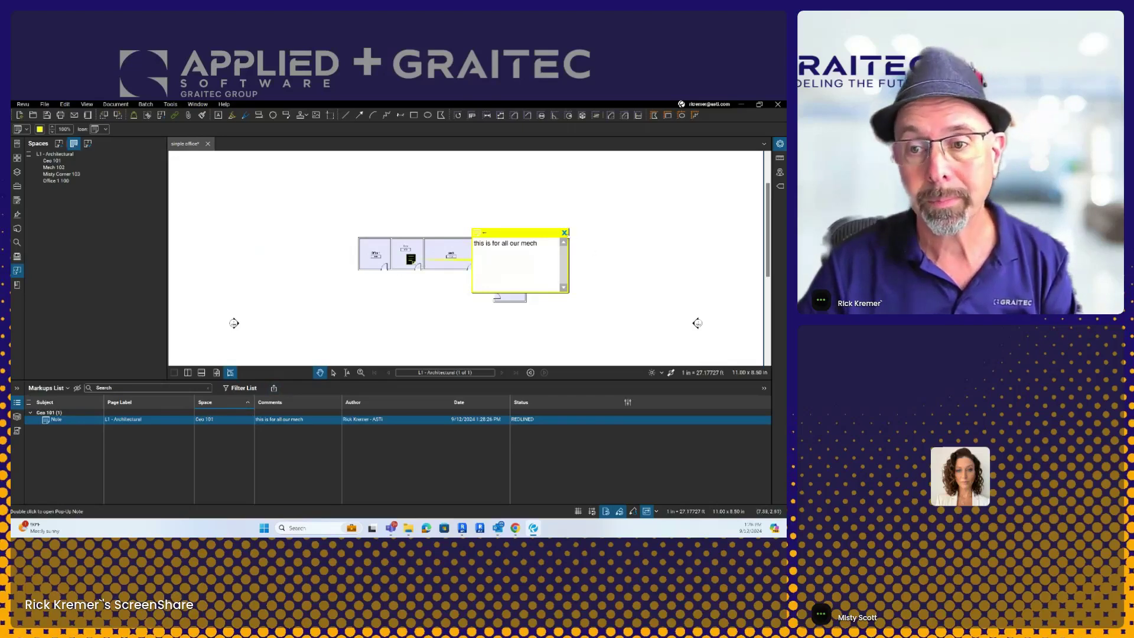
{"action": "left_click", "coordinate": [564, 232]}
{"action": "left_click", "coordinate": [397, 288]}
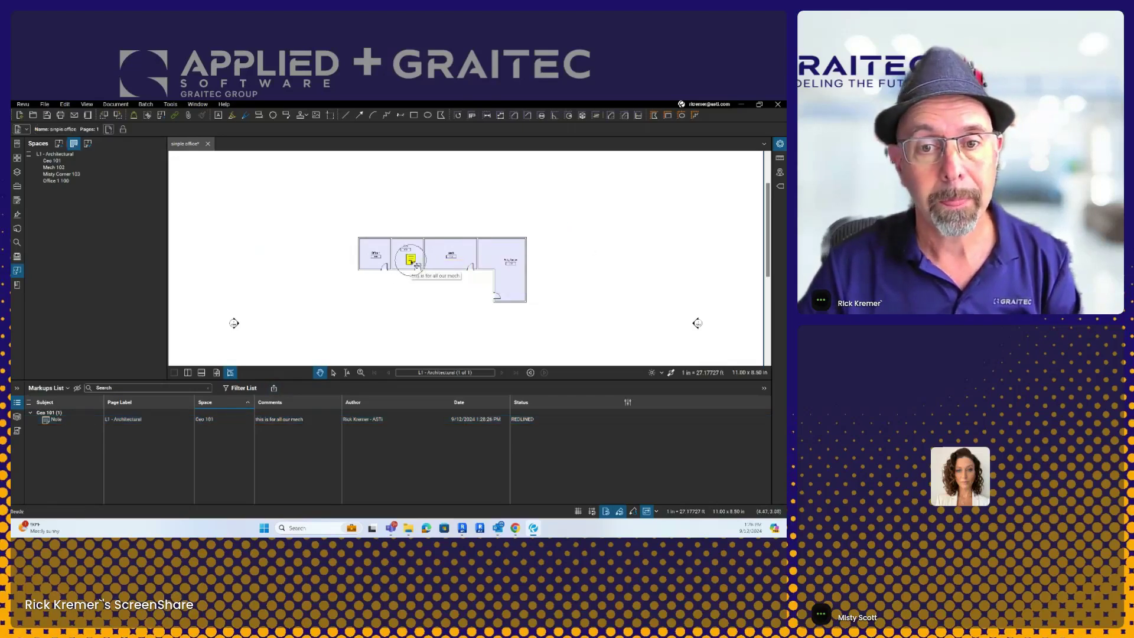
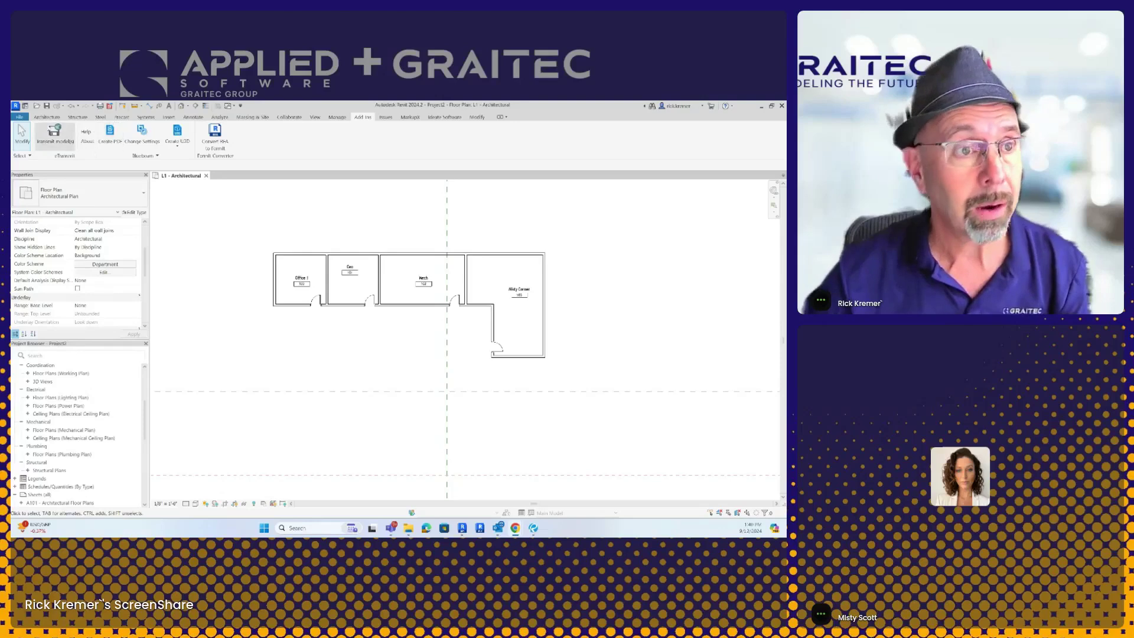
Step: Open Revit's print settings for the floor plan to view the Bluebeam PDF printer, and switch back to Revu
{"action": "left_click", "coordinate": [22, 117]}
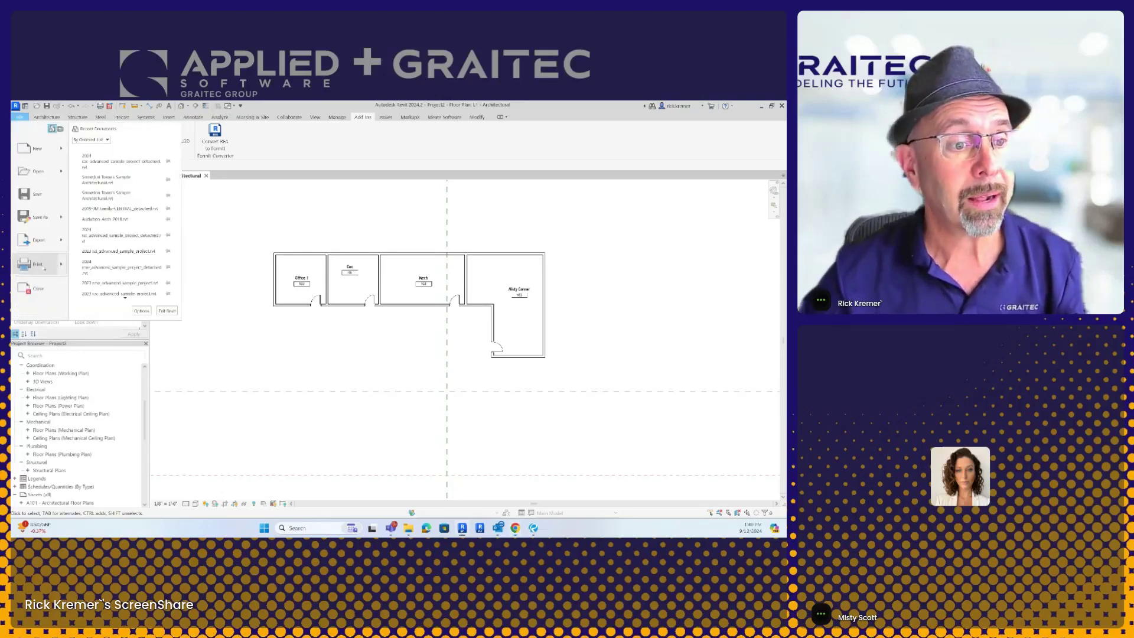
{"action": "left_click", "coordinate": [32, 264]}
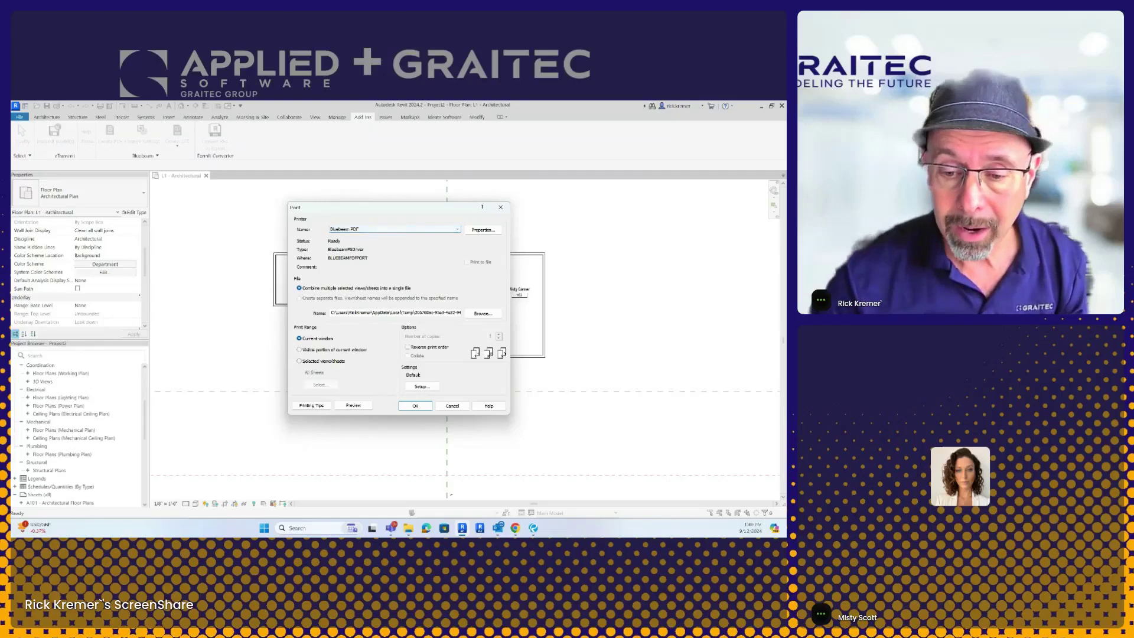
{"action": "left_click", "coordinate": [531, 528]}
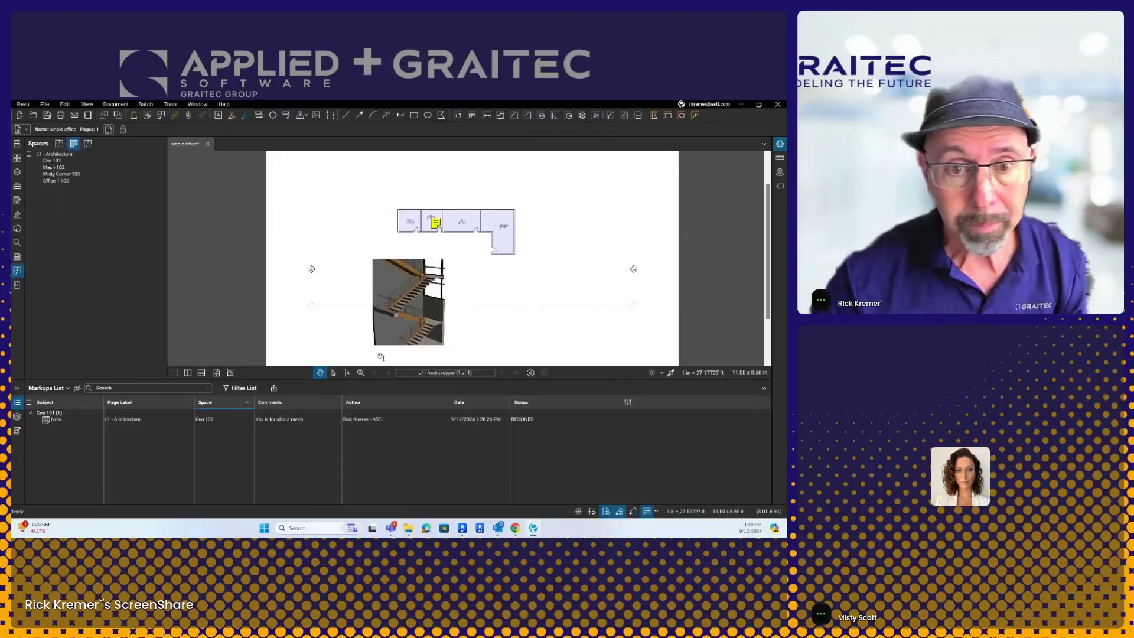
Step: Start reducing the file size of simple office.pdf, shifting the quality setting toward compression to the "Image quality reduced" level
{"action": "left_click", "coordinate": [347, 264]}
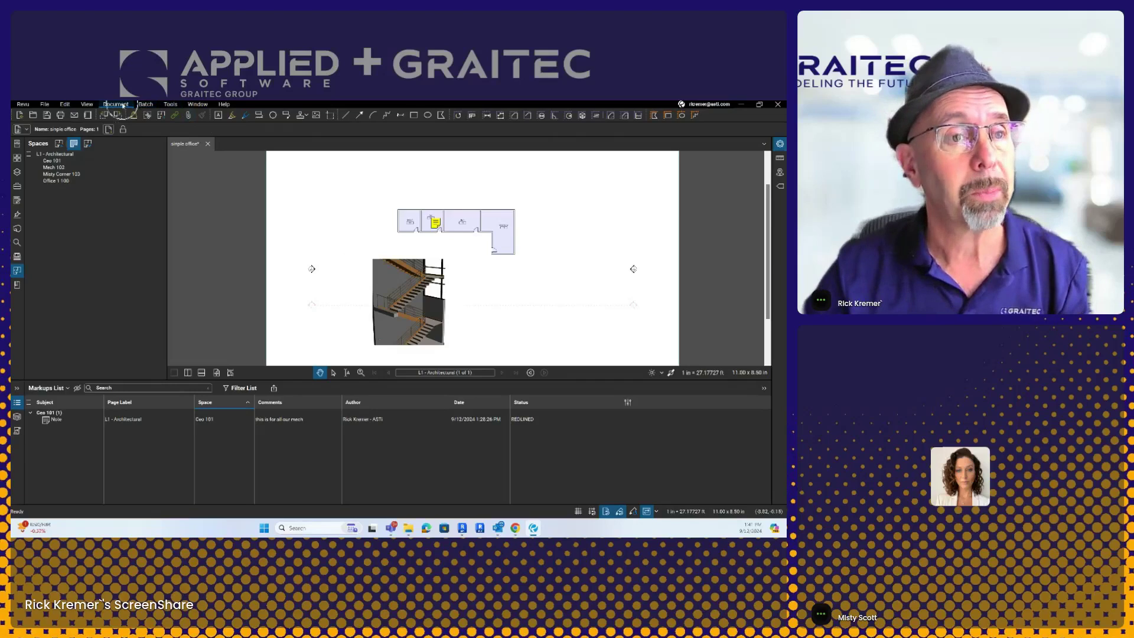
{"action": "left_click", "coordinate": [123, 105]}
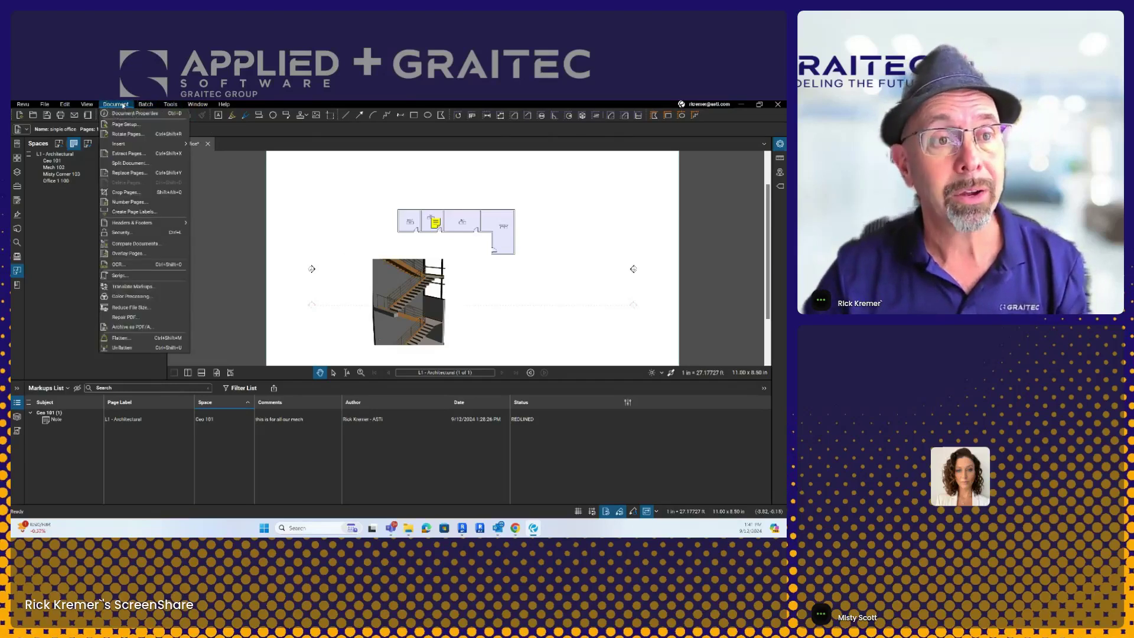
{"action": "left_click", "coordinate": [142, 308]}
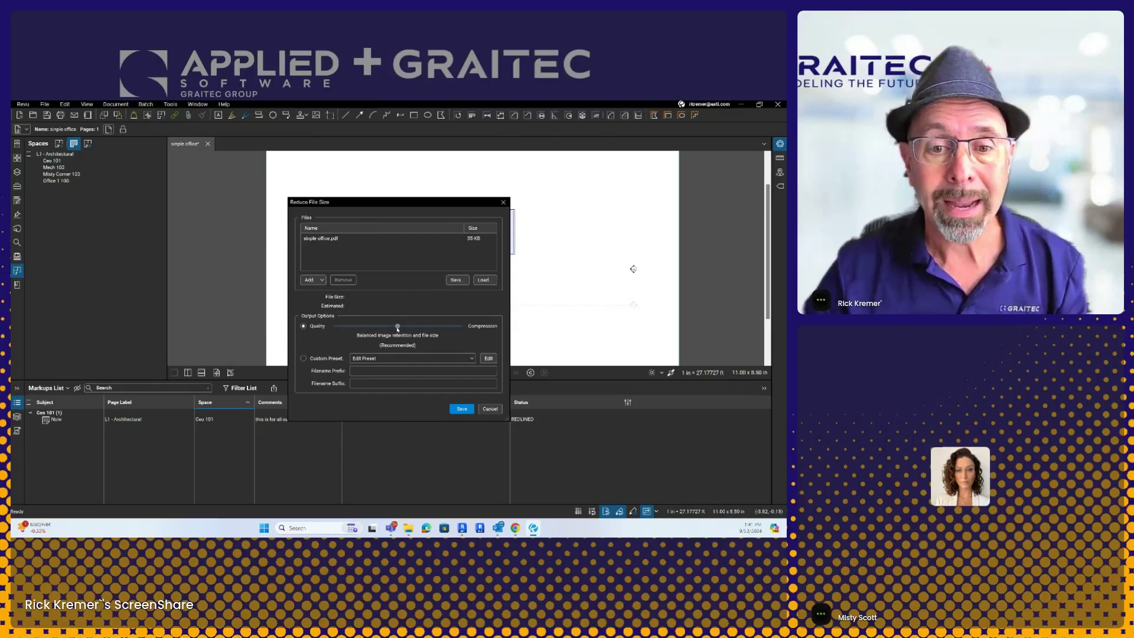
{"action": "key", "text": "ctrl"}
{"action": "key", "text": "ctrl"}
{"action": "key", "text": "ctrl"}
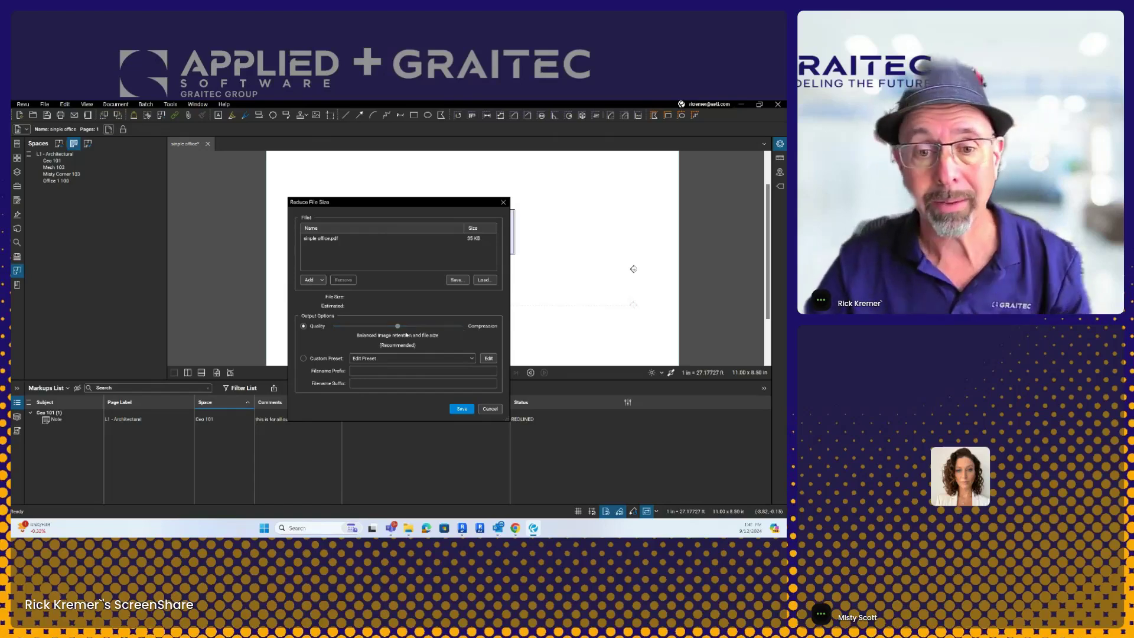
{"action": "left_click_drag", "start_coordinate": [399, 328], "coordinate": [423, 328]}
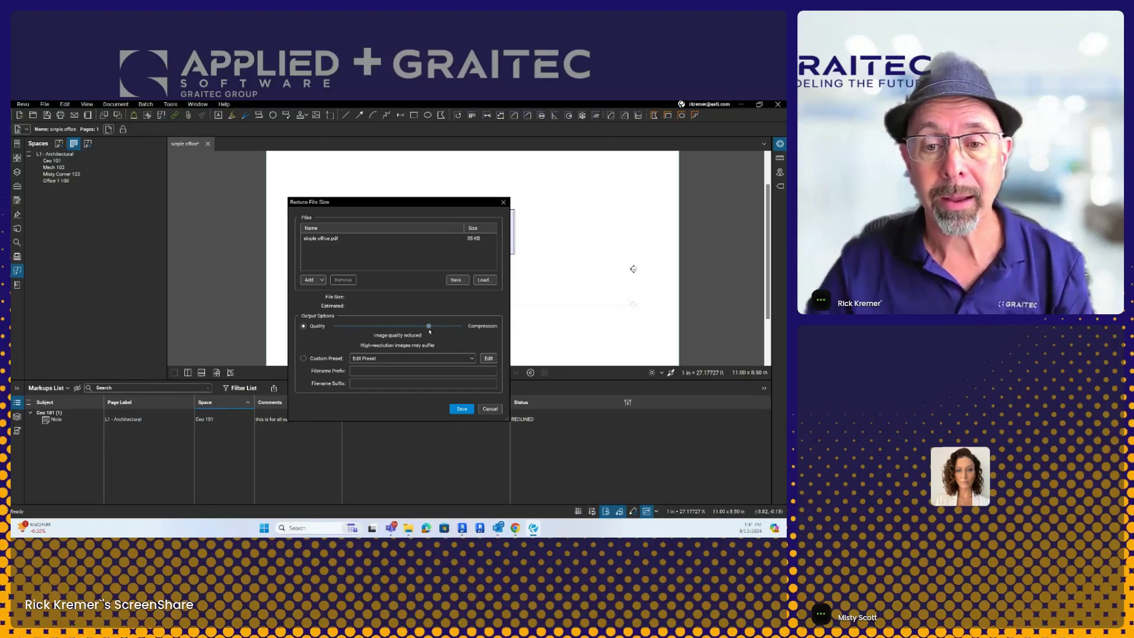
Step: Give the output file the suffix "reduced", save the reduced PDF, and close the results
{"action": "key", "text": "ctrl"}
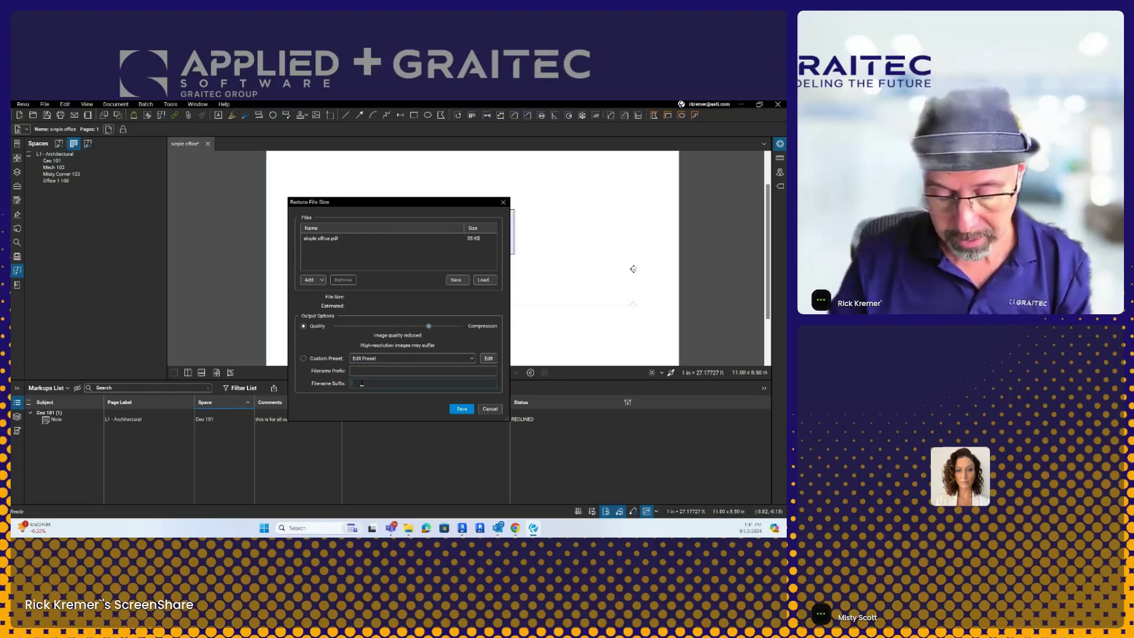
{"action": "type", "text": "reduced"}
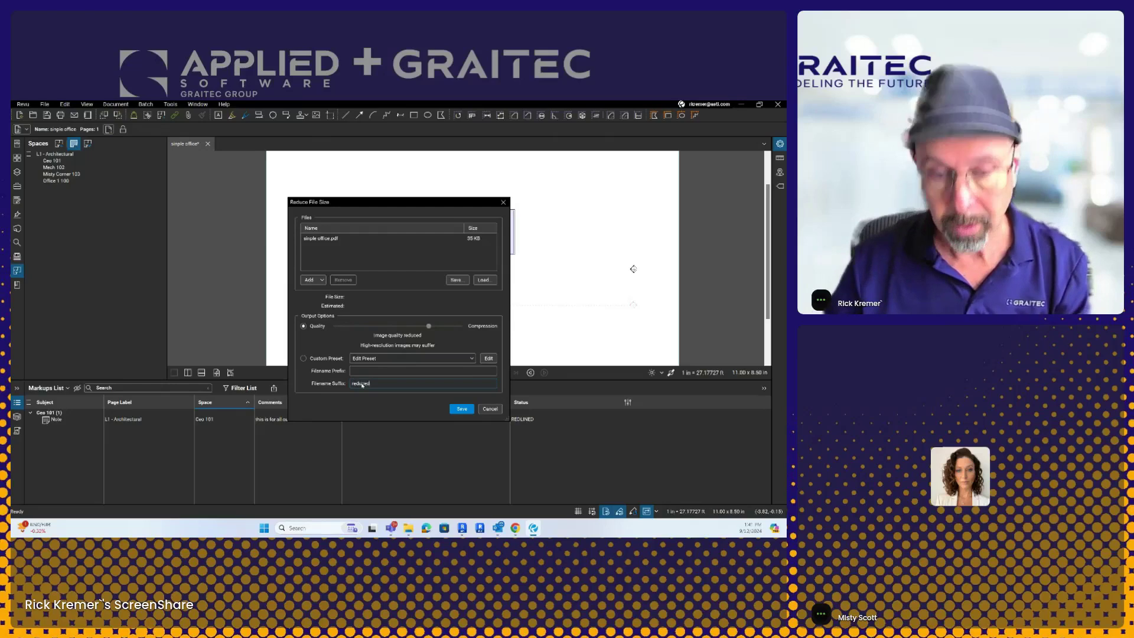
{"action": "left_click", "coordinate": [461, 411]}
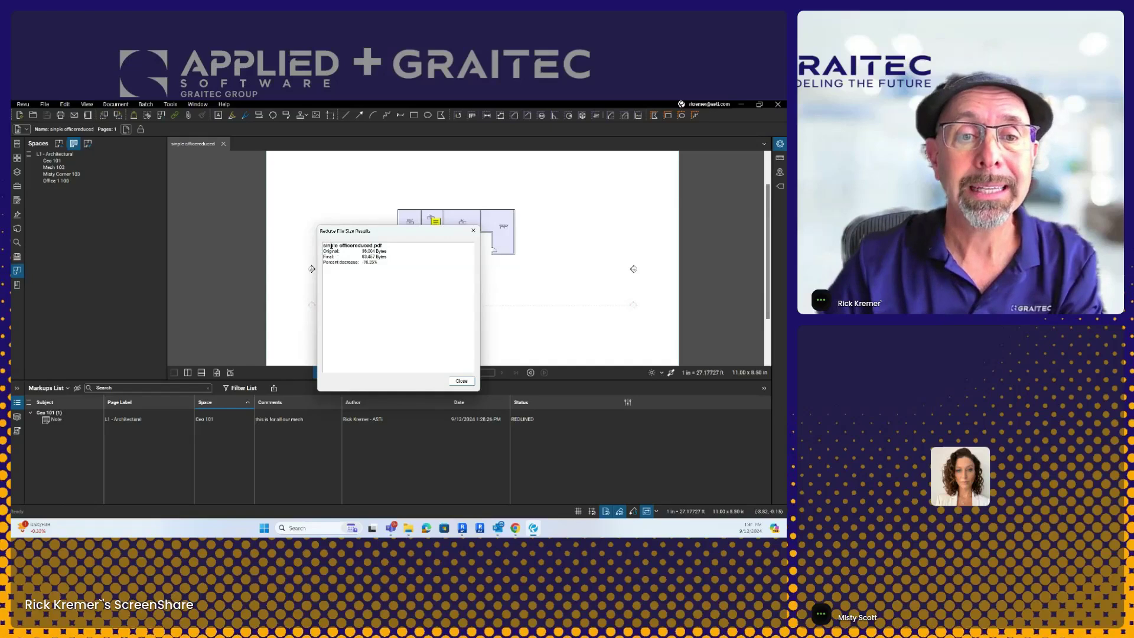
{"action": "left_click", "coordinate": [465, 382]}
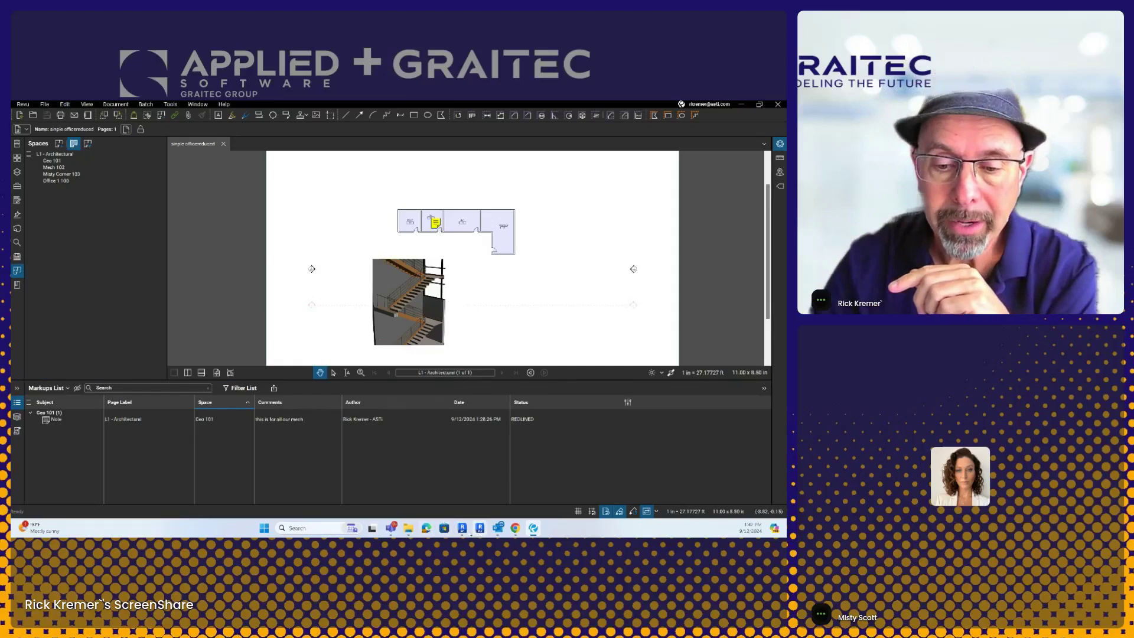
Step: Switch to Revit, cancel printing, examine the Office 1 room's properties on the floor plan, and return to Revu
{"action": "left_click", "coordinate": [464, 528]}
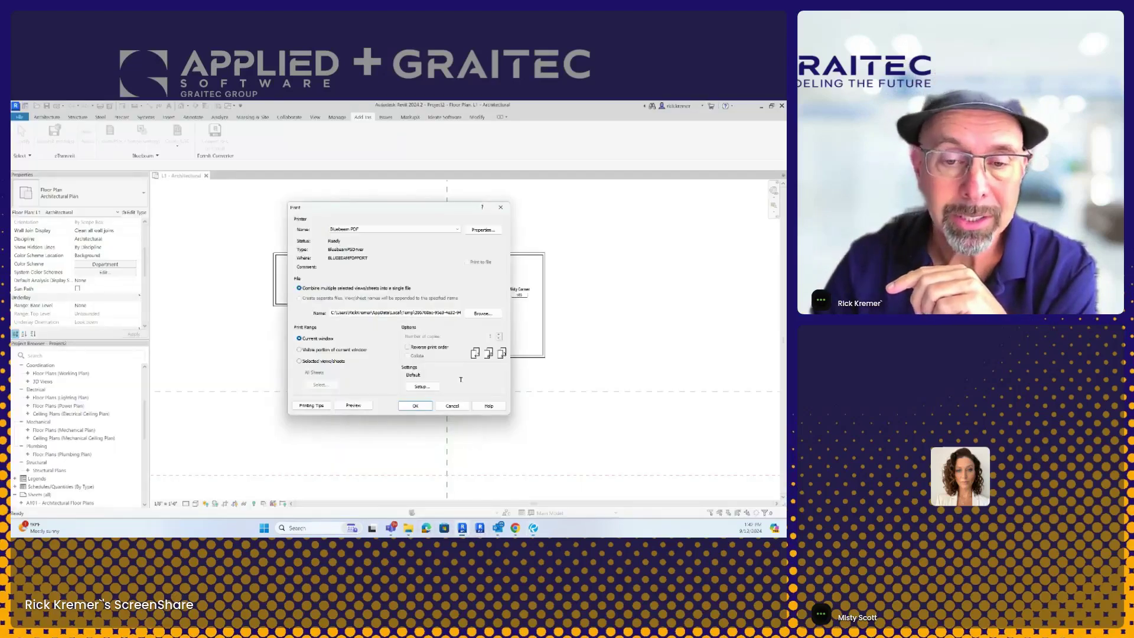
{"action": "left_click", "coordinate": [451, 406]}
{"action": "left_click", "coordinate": [312, 271]}
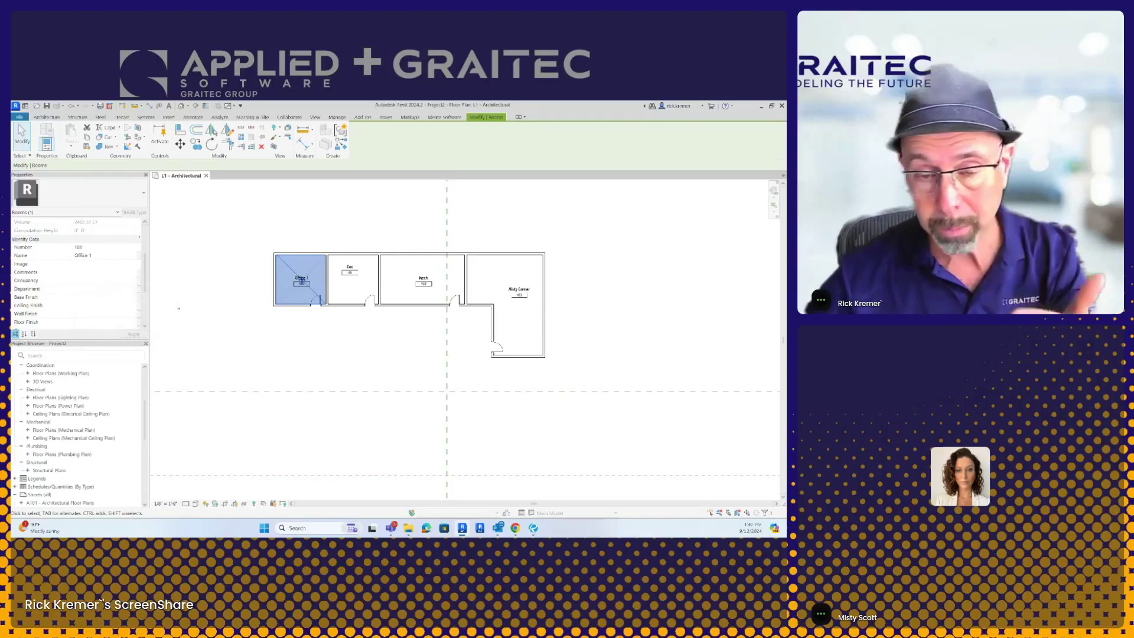
{"action": "mouse_move", "coordinate": [533, 527]}
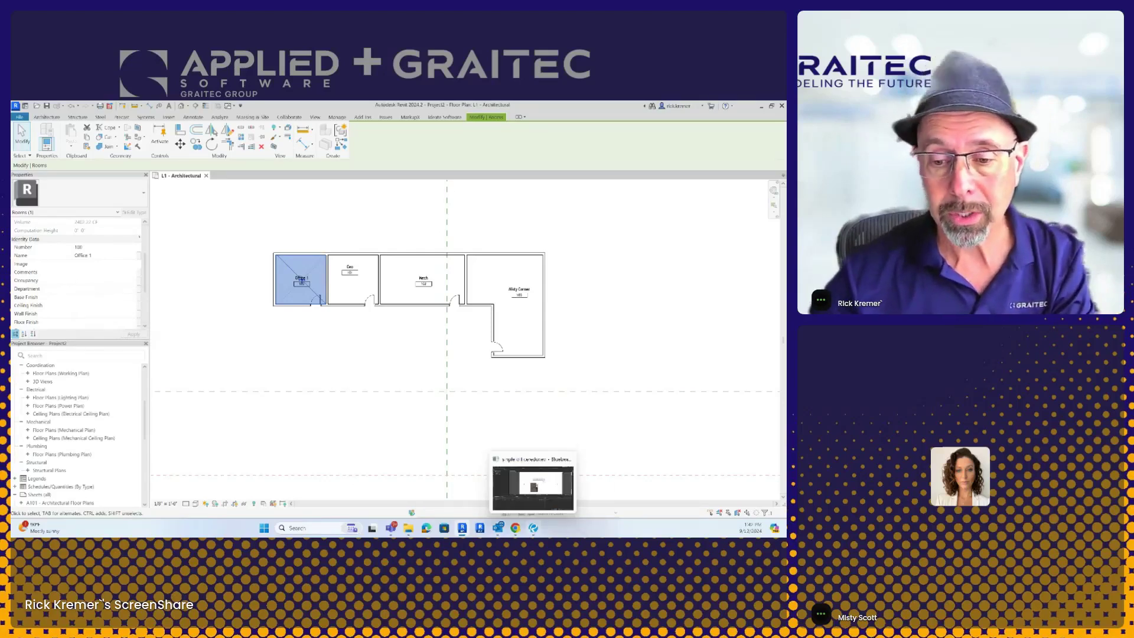
{"action": "left_click", "coordinate": [516, 419]}
{"action": "mouse_move", "coordinate": [533, 527]}
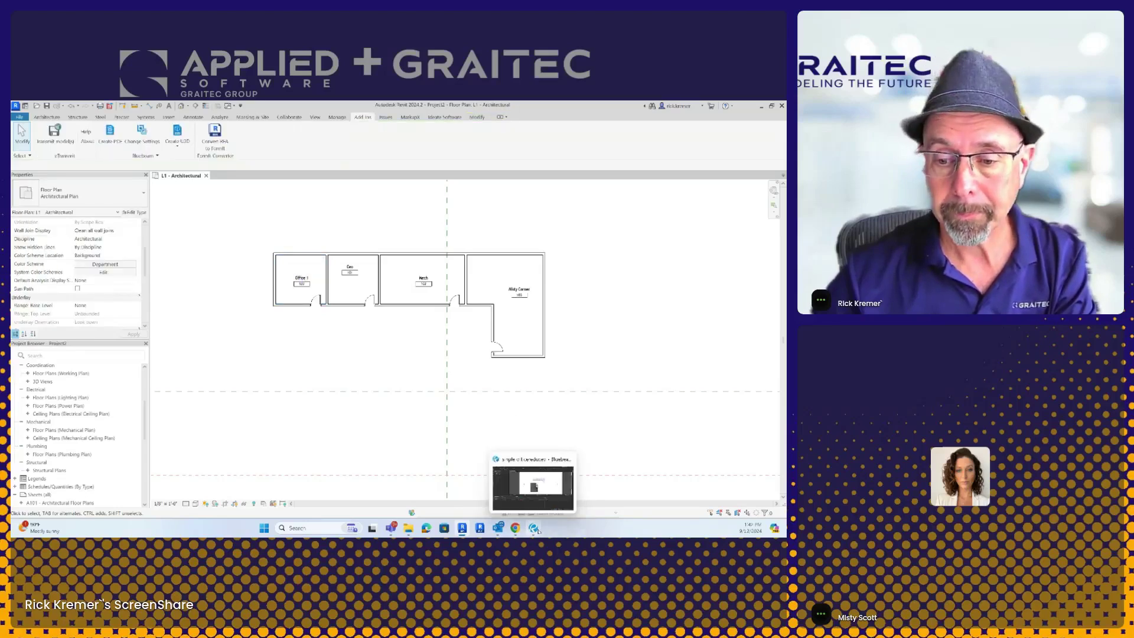
{"action": "left_click", "coordinate": [525, 483]}
{"action": "left_click", "coordinate": [413, 295]}
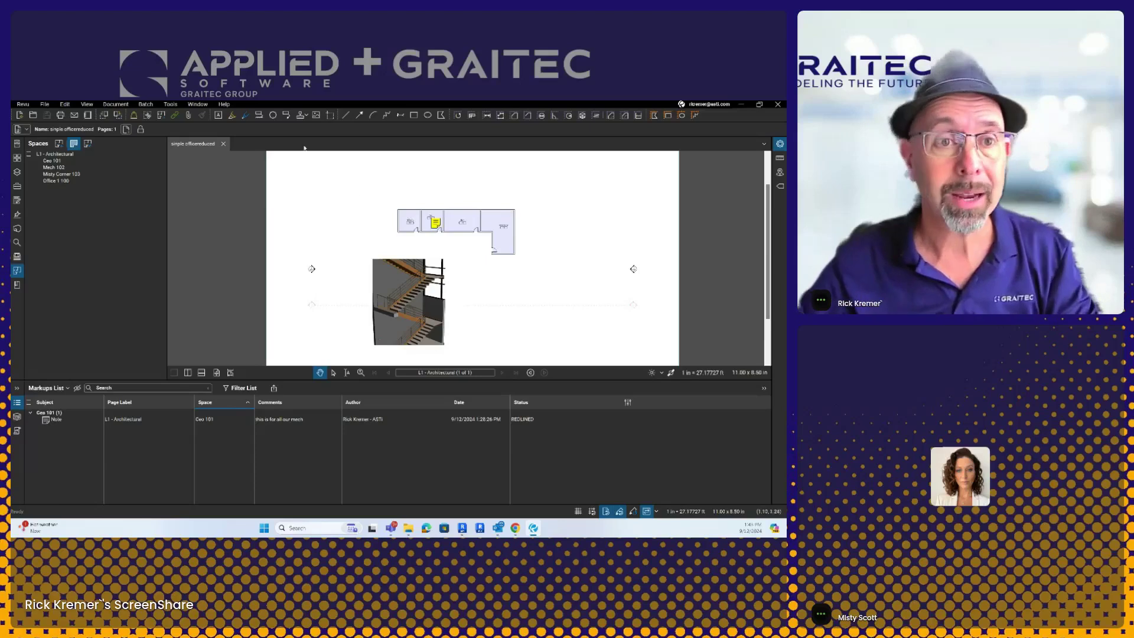
{"action": "left_click", "coordinate": [224, 103]}
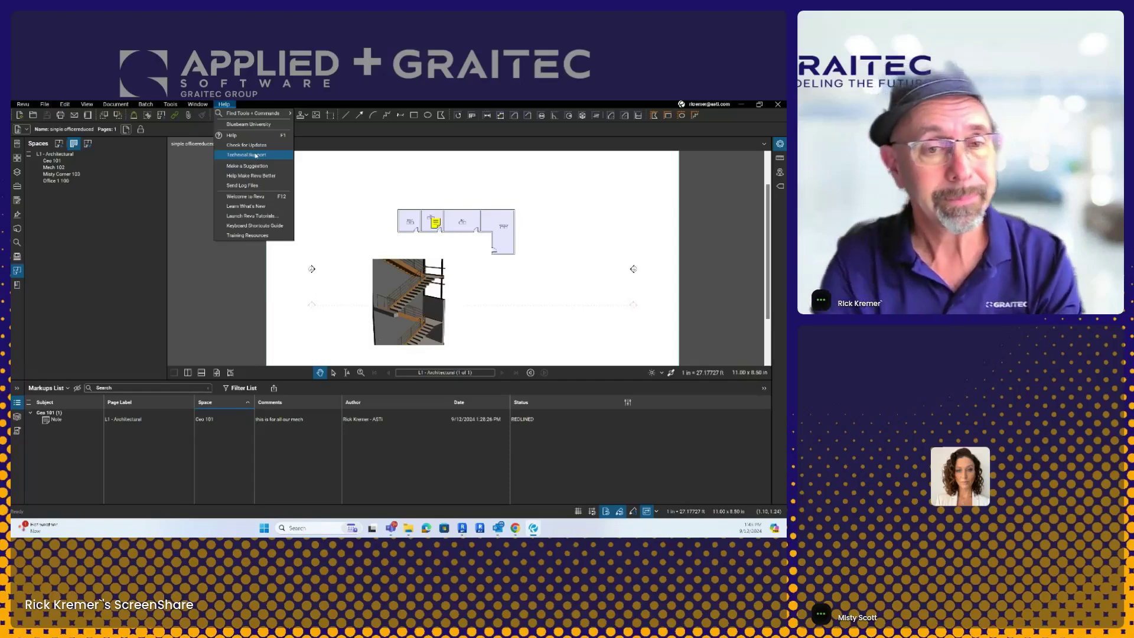
{"action": "left_click", "coordinate": [338, 182]}
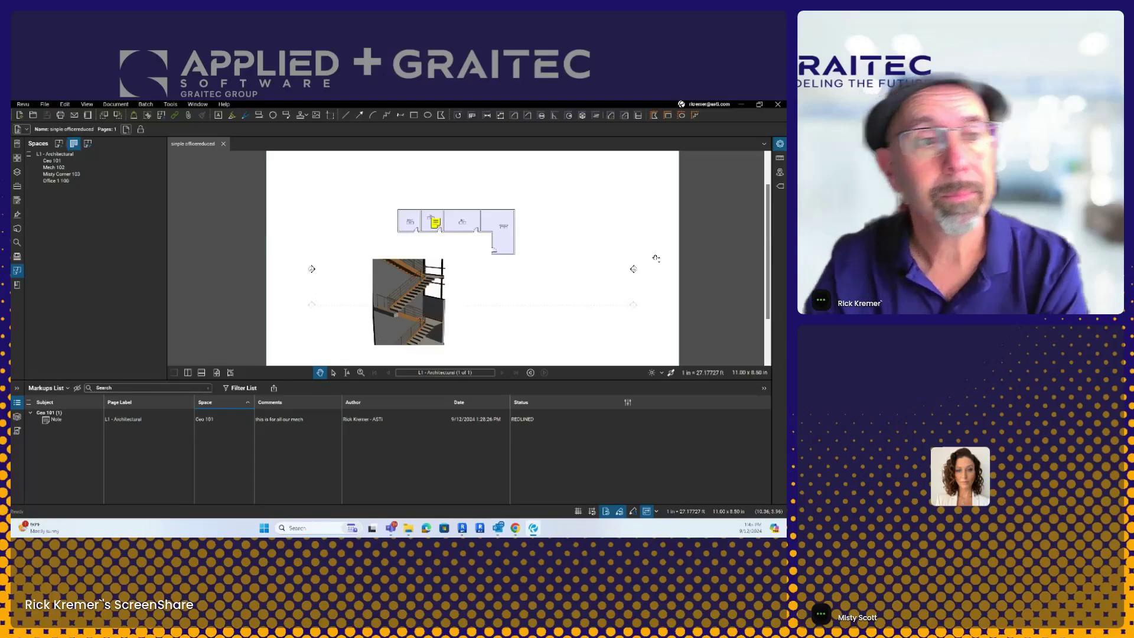
Step: Join the 2024-08-08 Sessions Progress Studio session and open its A1.1.1 1st floor plan south sheet
{"action": "left_click", "coordinate": [18, 229]}
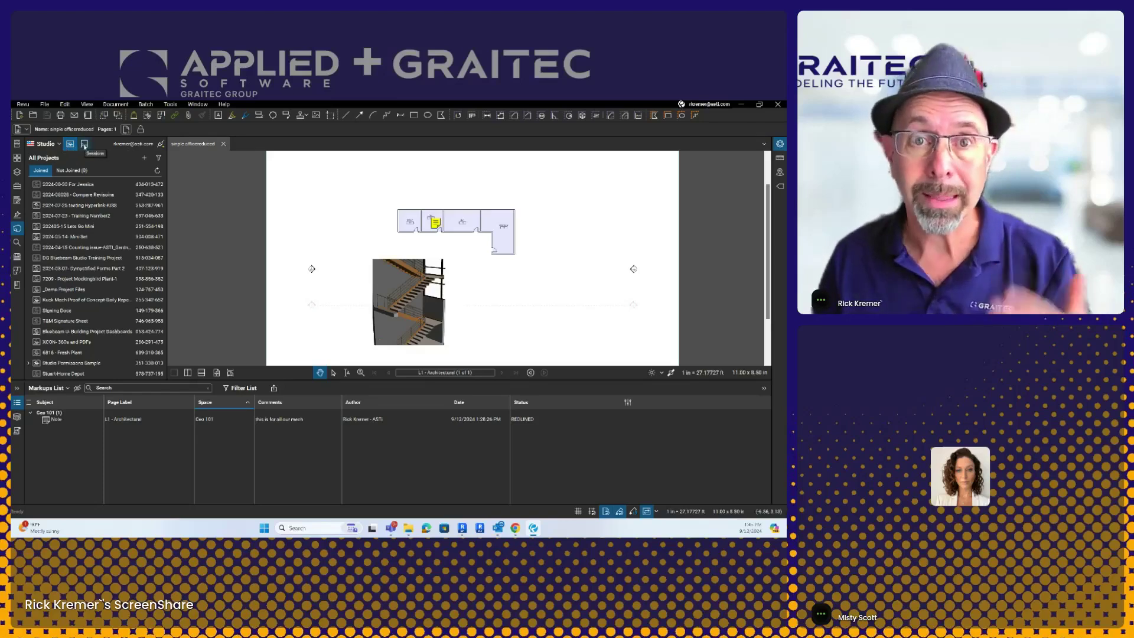
{"action": "left_click", "coordinate": [84, 145]}
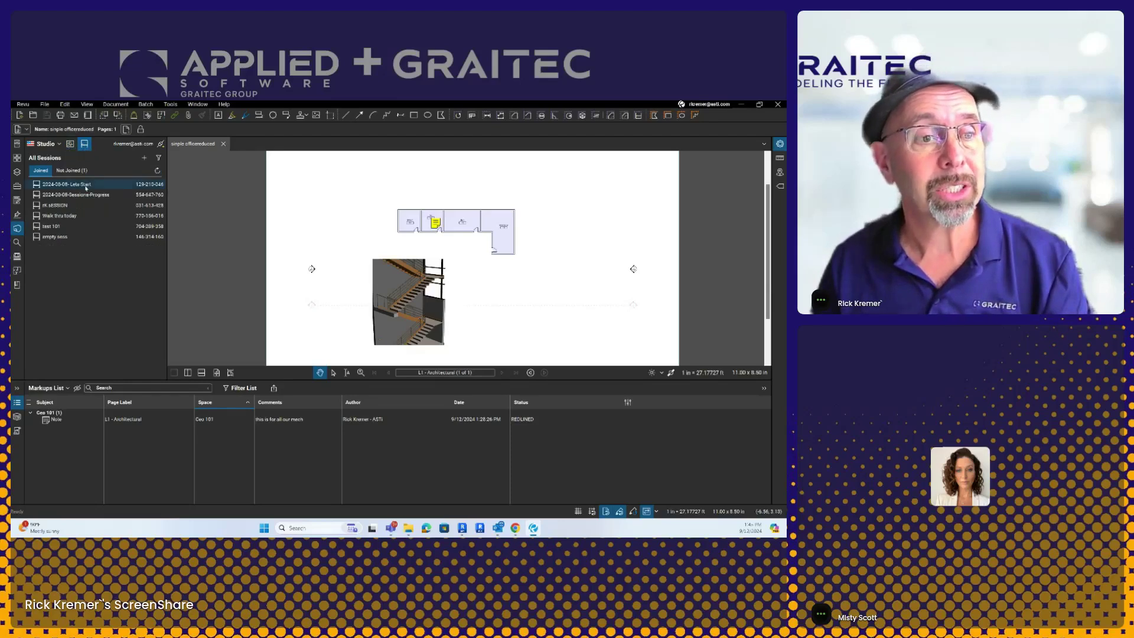
{"action": "double_click", "coordinate": [118, 195]}
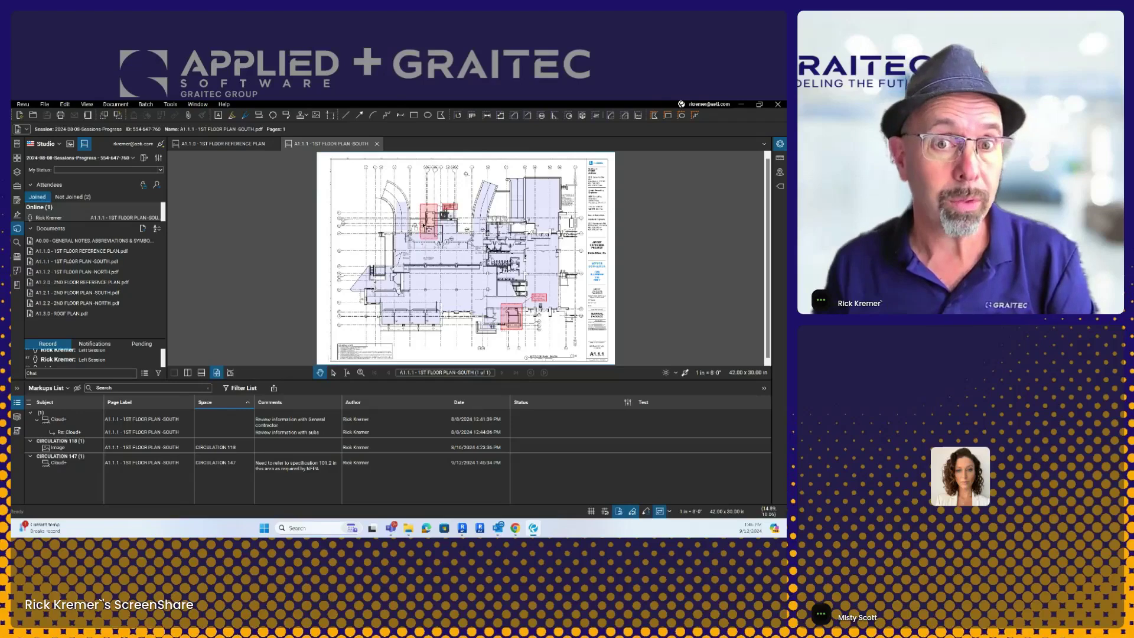
Step: Search Revu's tools and commands for "3d" and close the search without running a command
{"action": "left_click", "coordinate": [224, 104]}
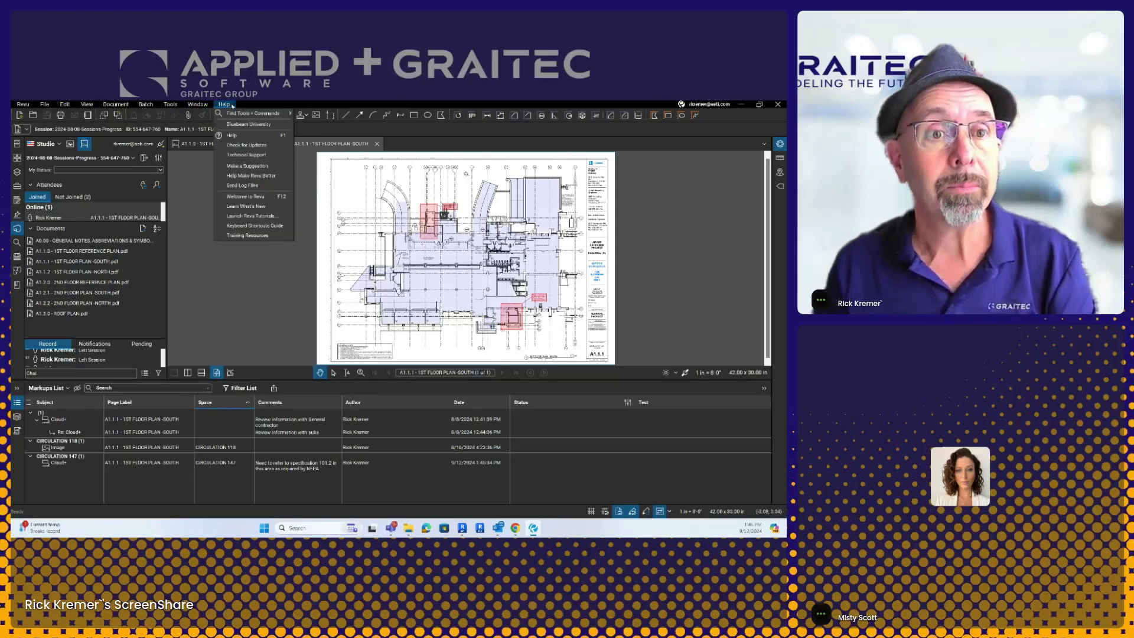
{"action": "mouse_move", "coordinate": [278, 113]}
{"action": "left_click", "coordinate": [363, 114]}
{"action": "type", "text": "3d"}
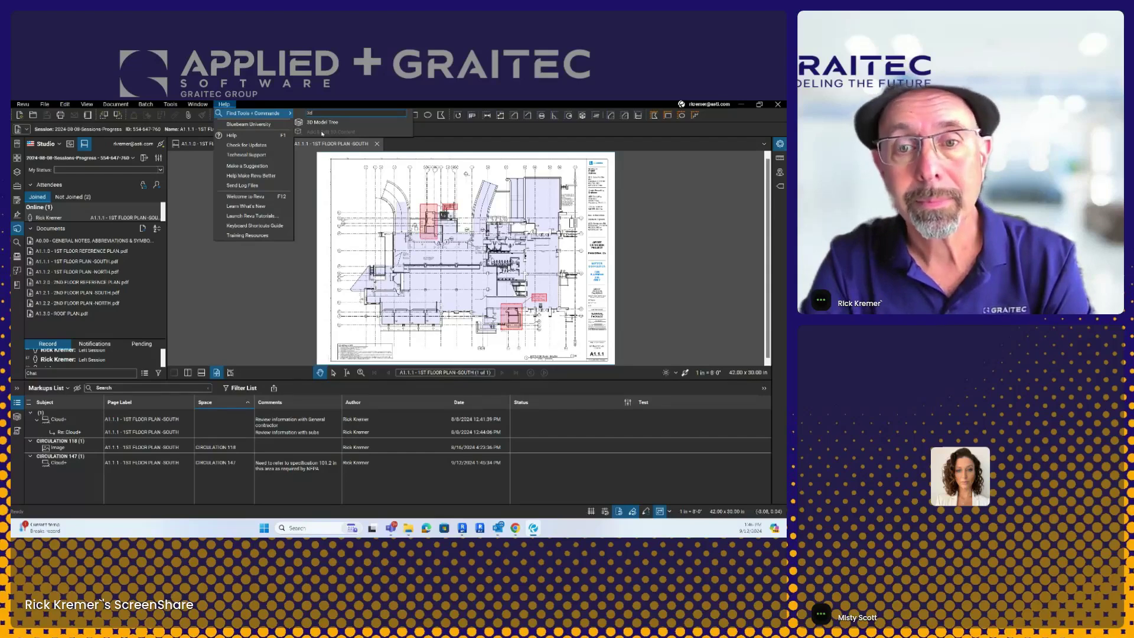
{"action": "key", "text": "Escape"}
{"action": "key", "text": "Escape"}
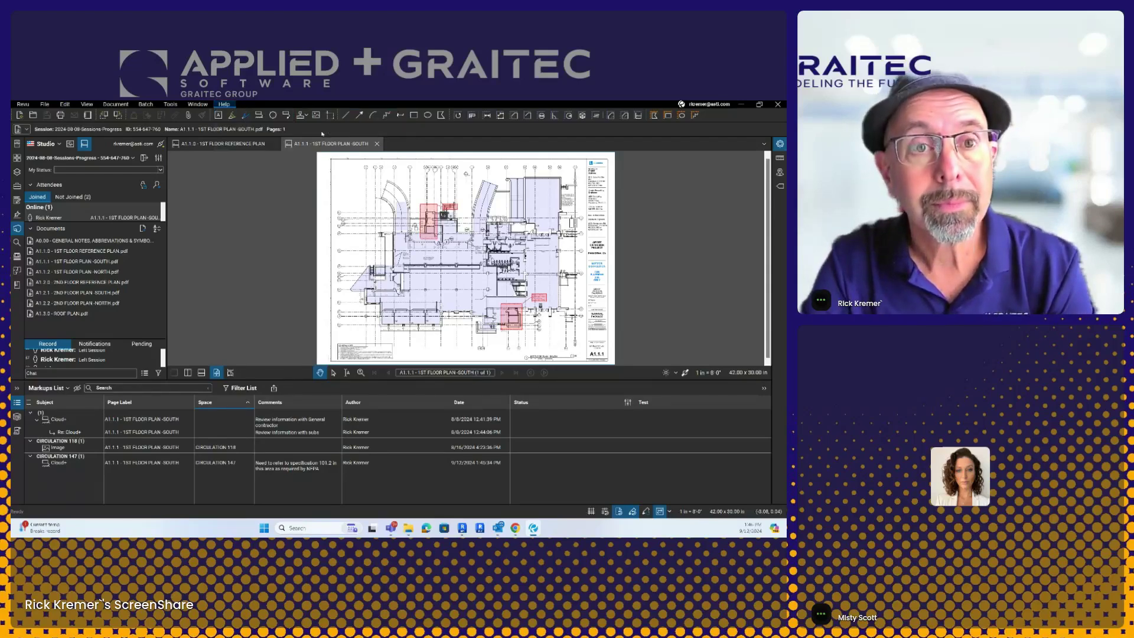